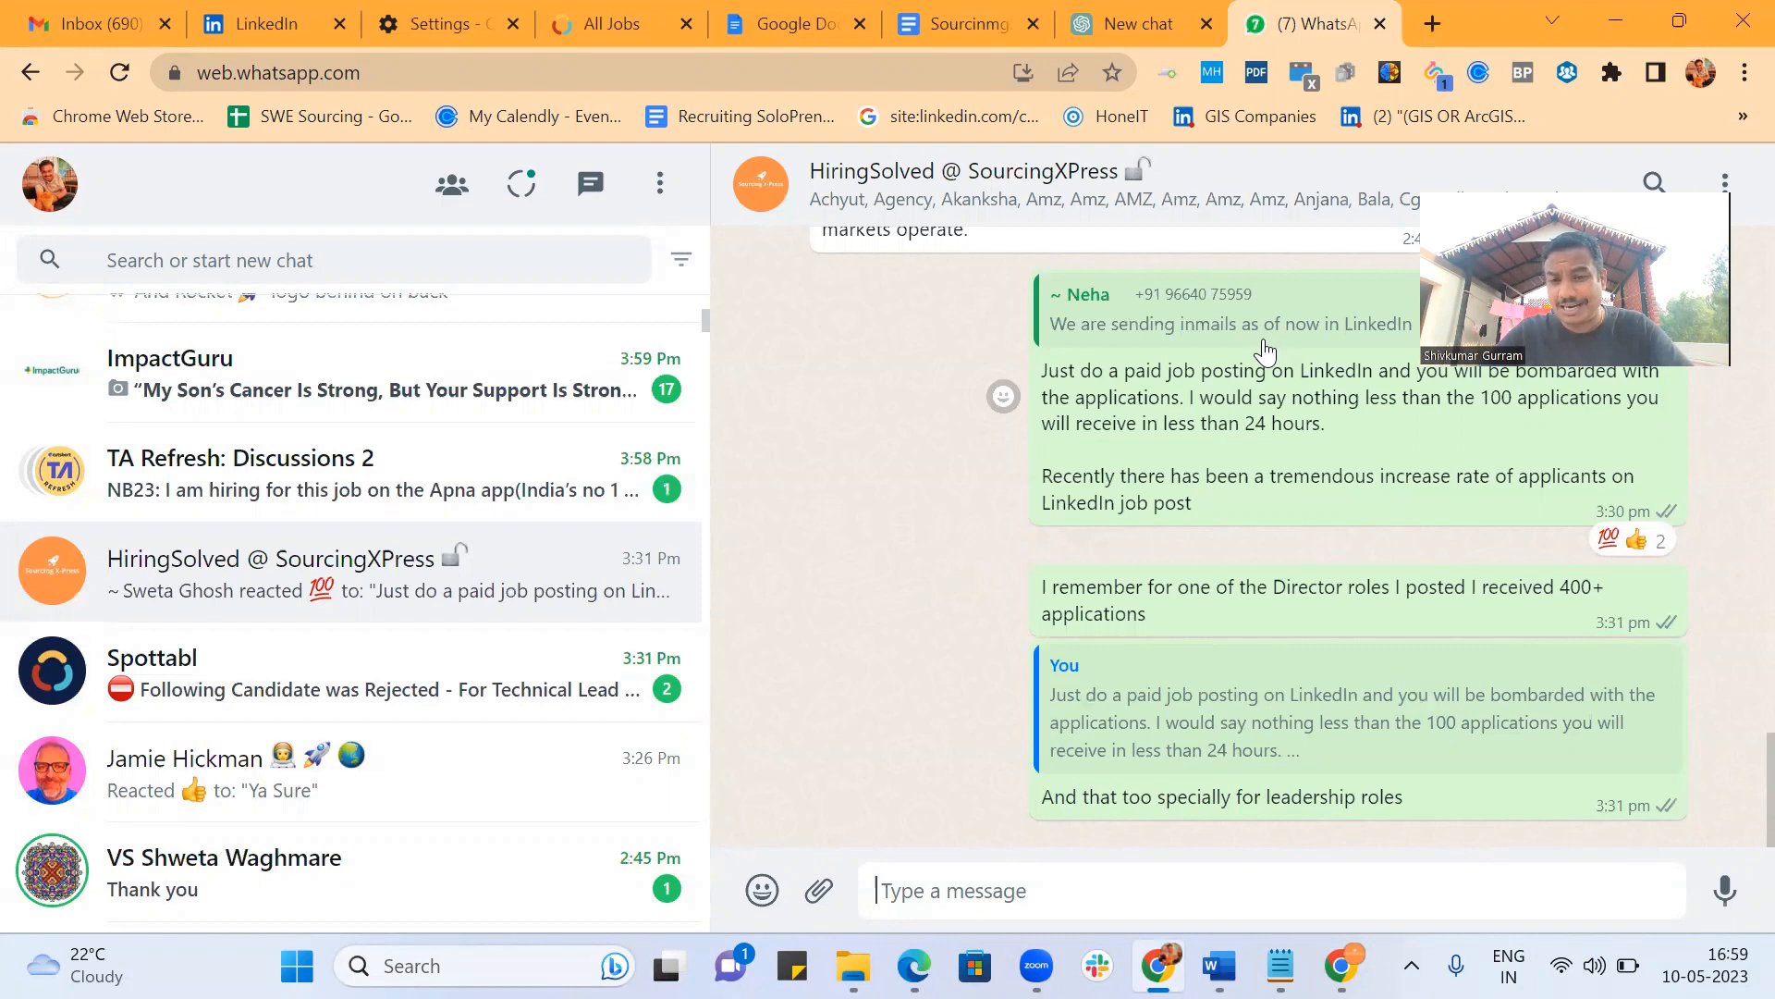
Open LinkedIn in a new browser tab and start posting a free job from its Jobs page.
{"action": "left_click", "coordinate": [1431, 22]}
{"action": "type", "text": "l"}
{"action": "key", "text": "Right"}
{"action": "key", "text": "Return"}
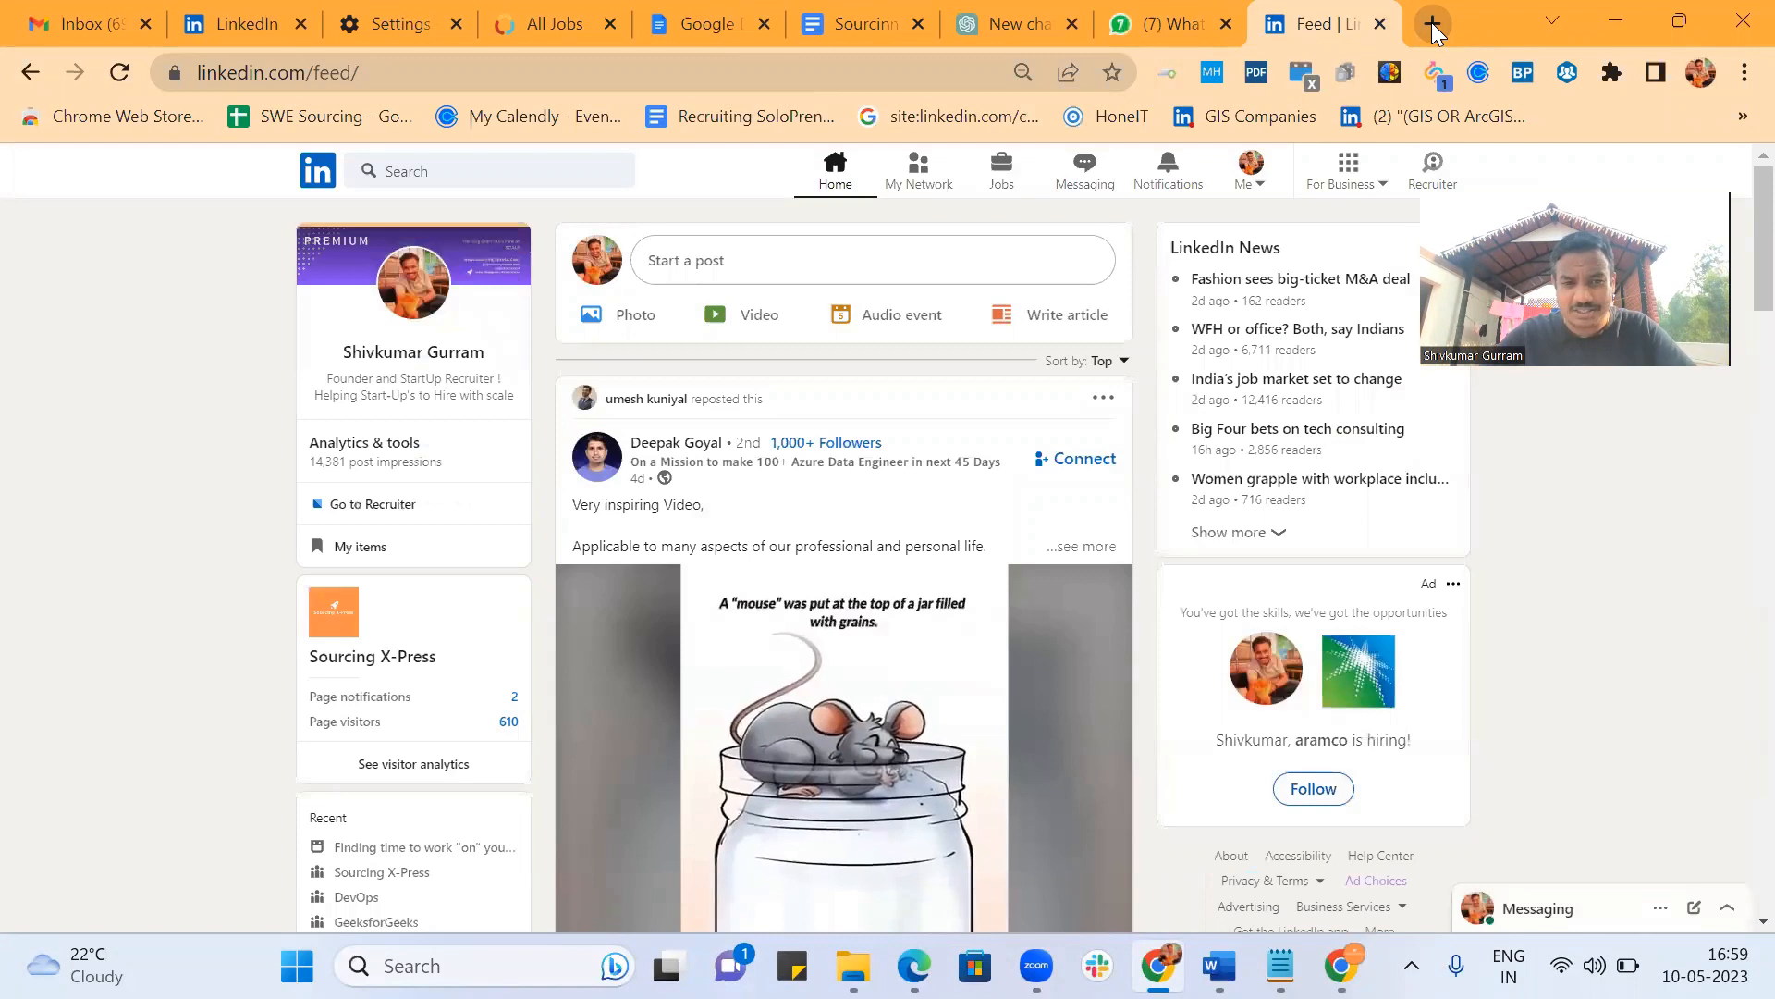
{"action": "left_click", "coordinate": [1001, 171]}
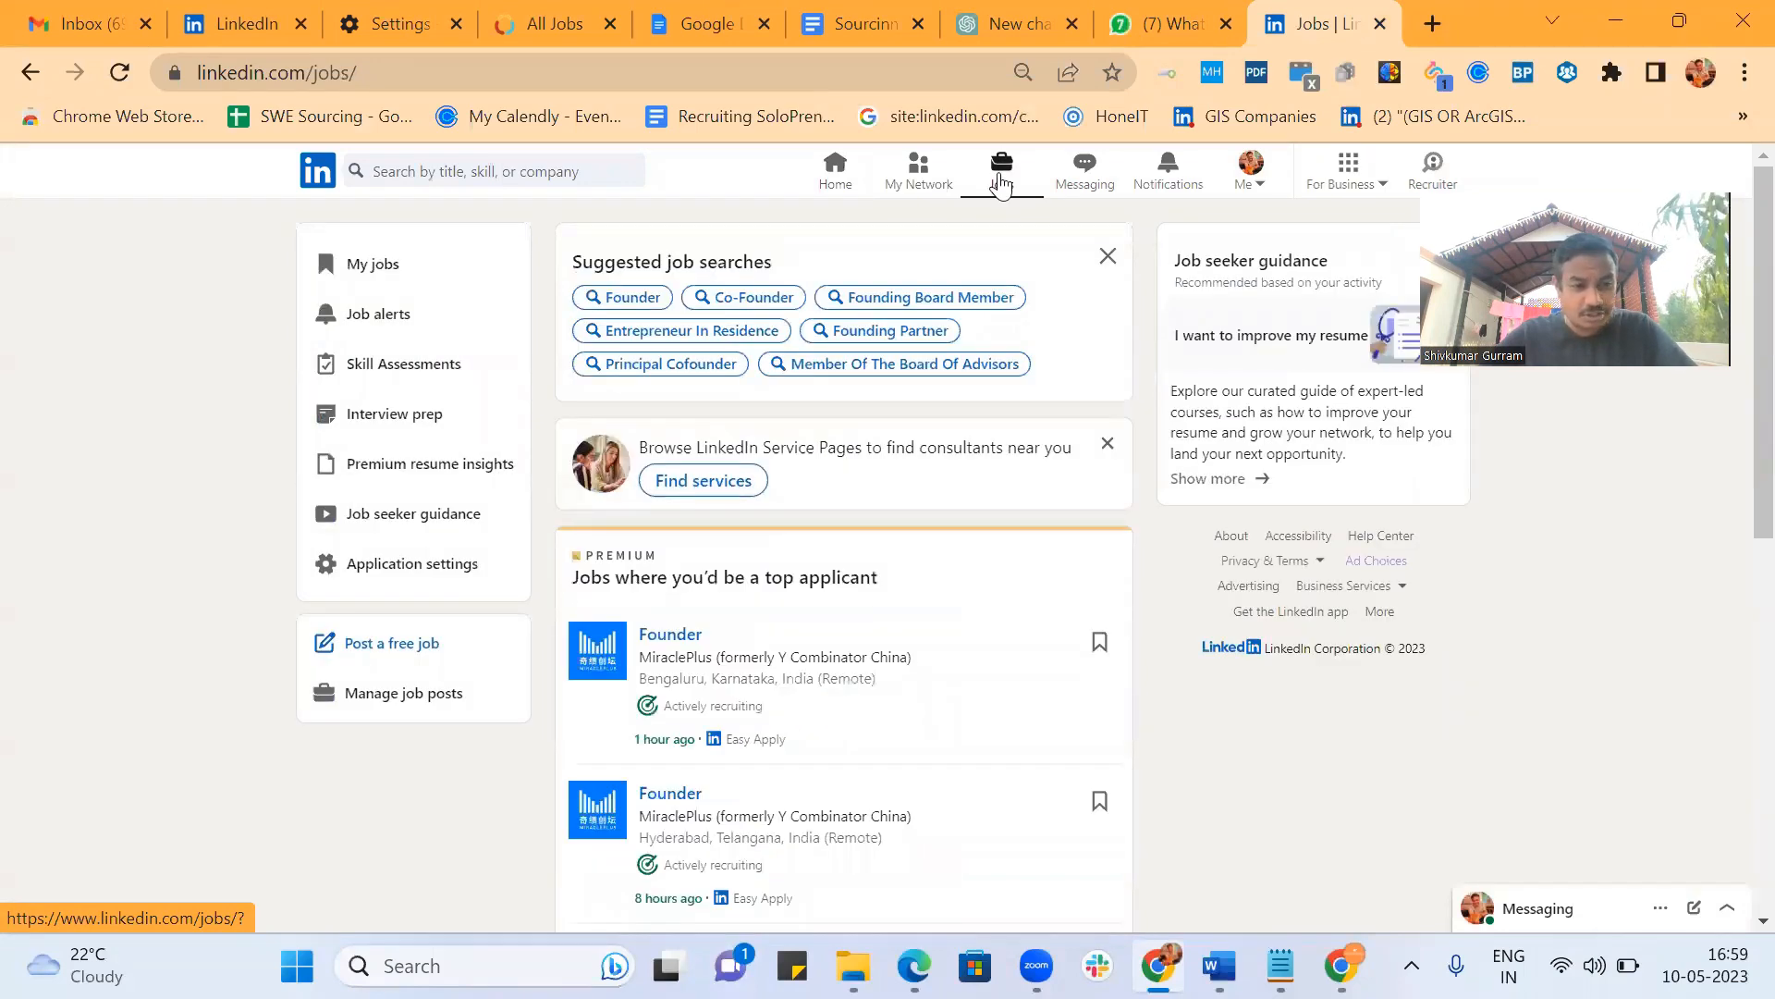
{"action": "left_click", "coordinate": [360, 655]}
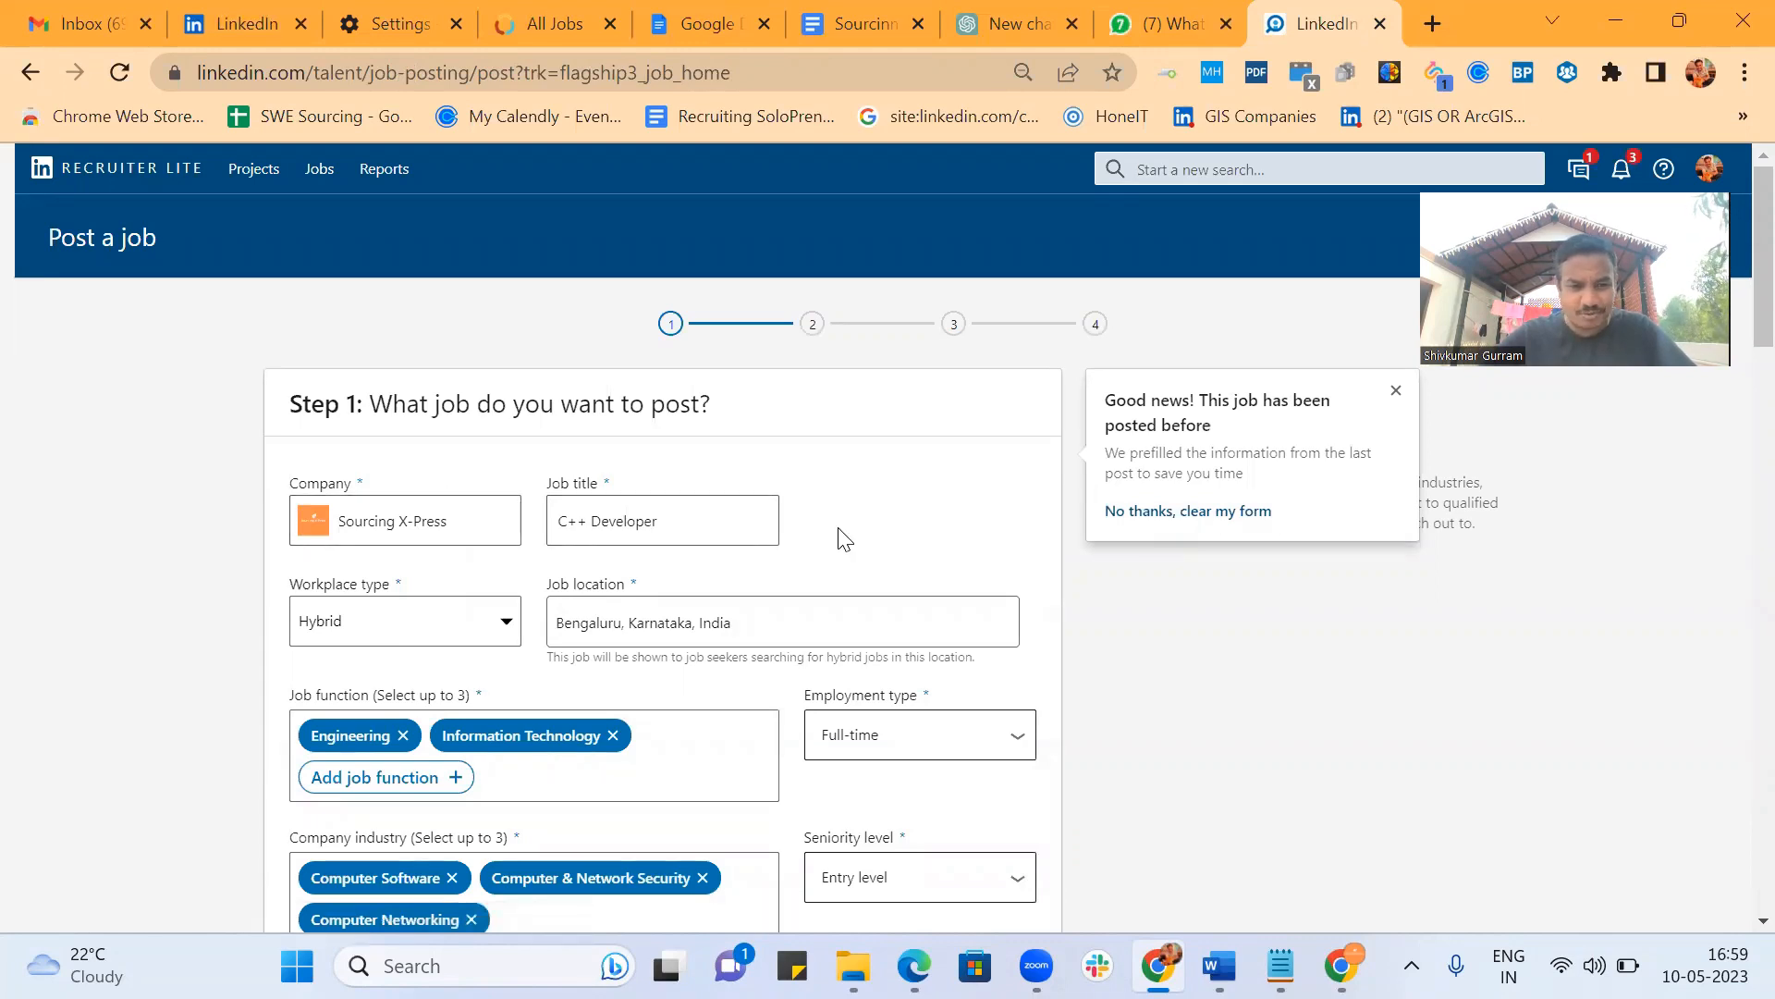
Delete the entire prefilled job description from the C++ Developer post.
{"action": "scroll", "coordinate": [844, 539], "scroll_direction": "down", "scroll_amount": 14}
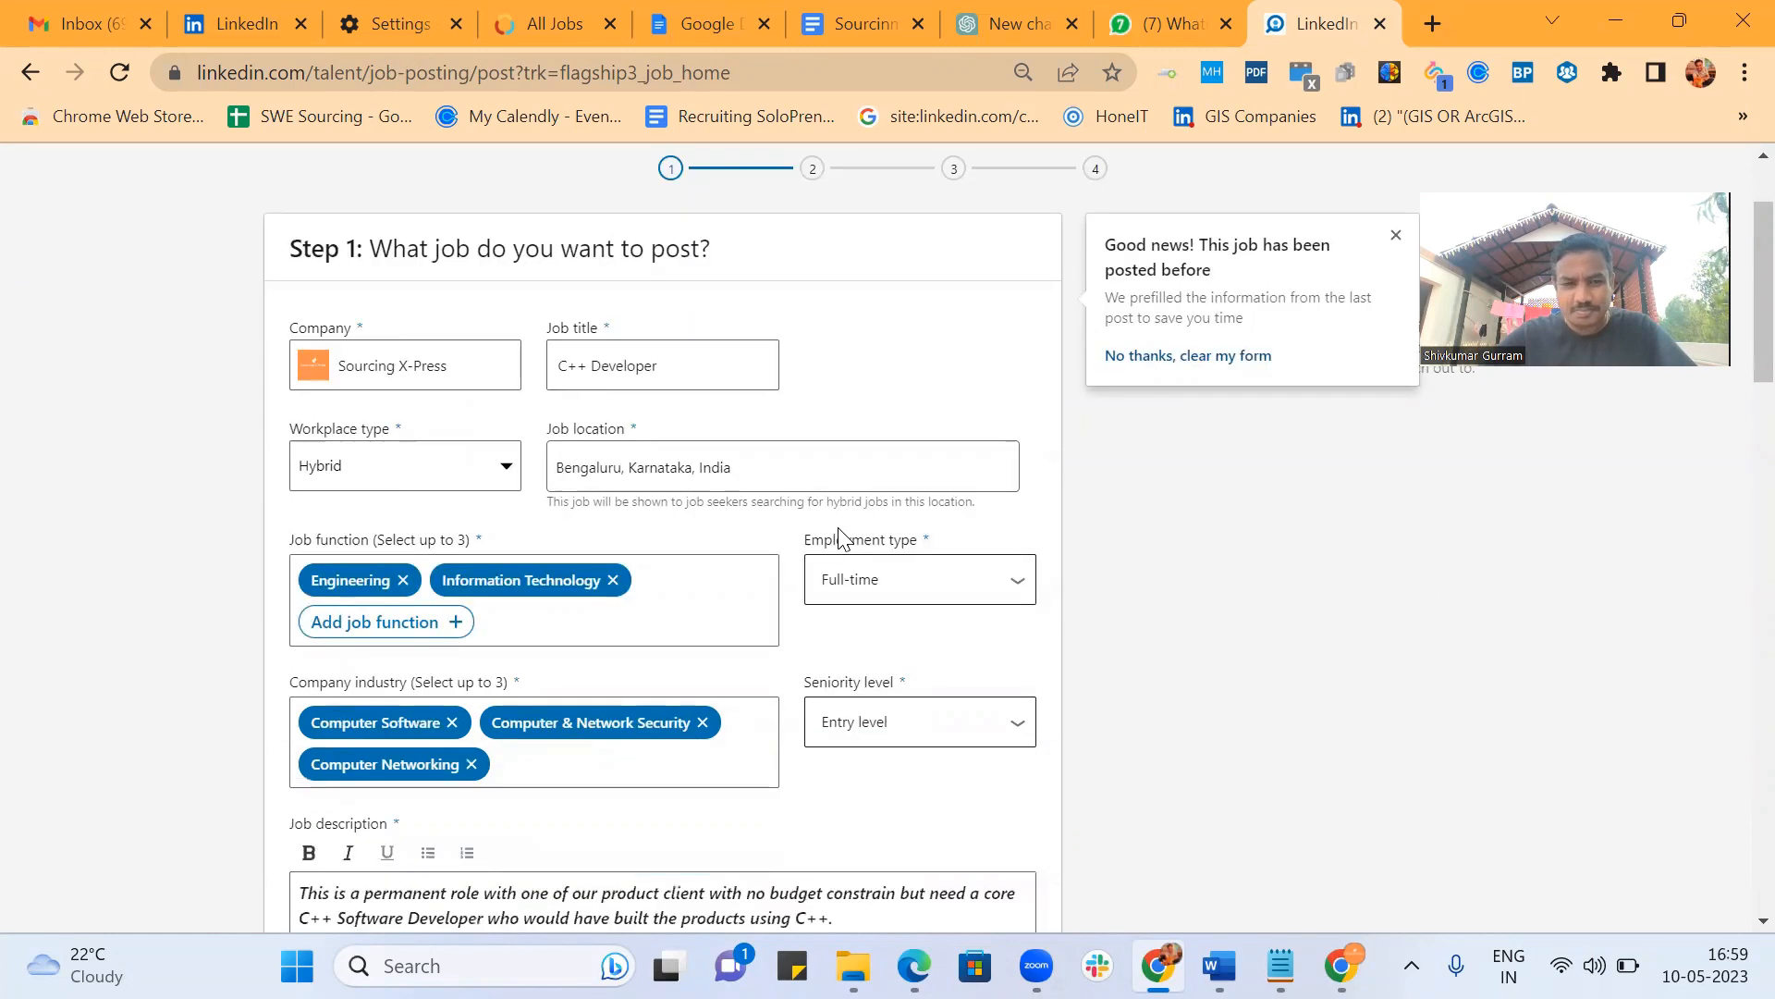
{"action": "scroll", "coordinate": [841, 530], "scroll_direction": "down", "scroll_amount": 3}
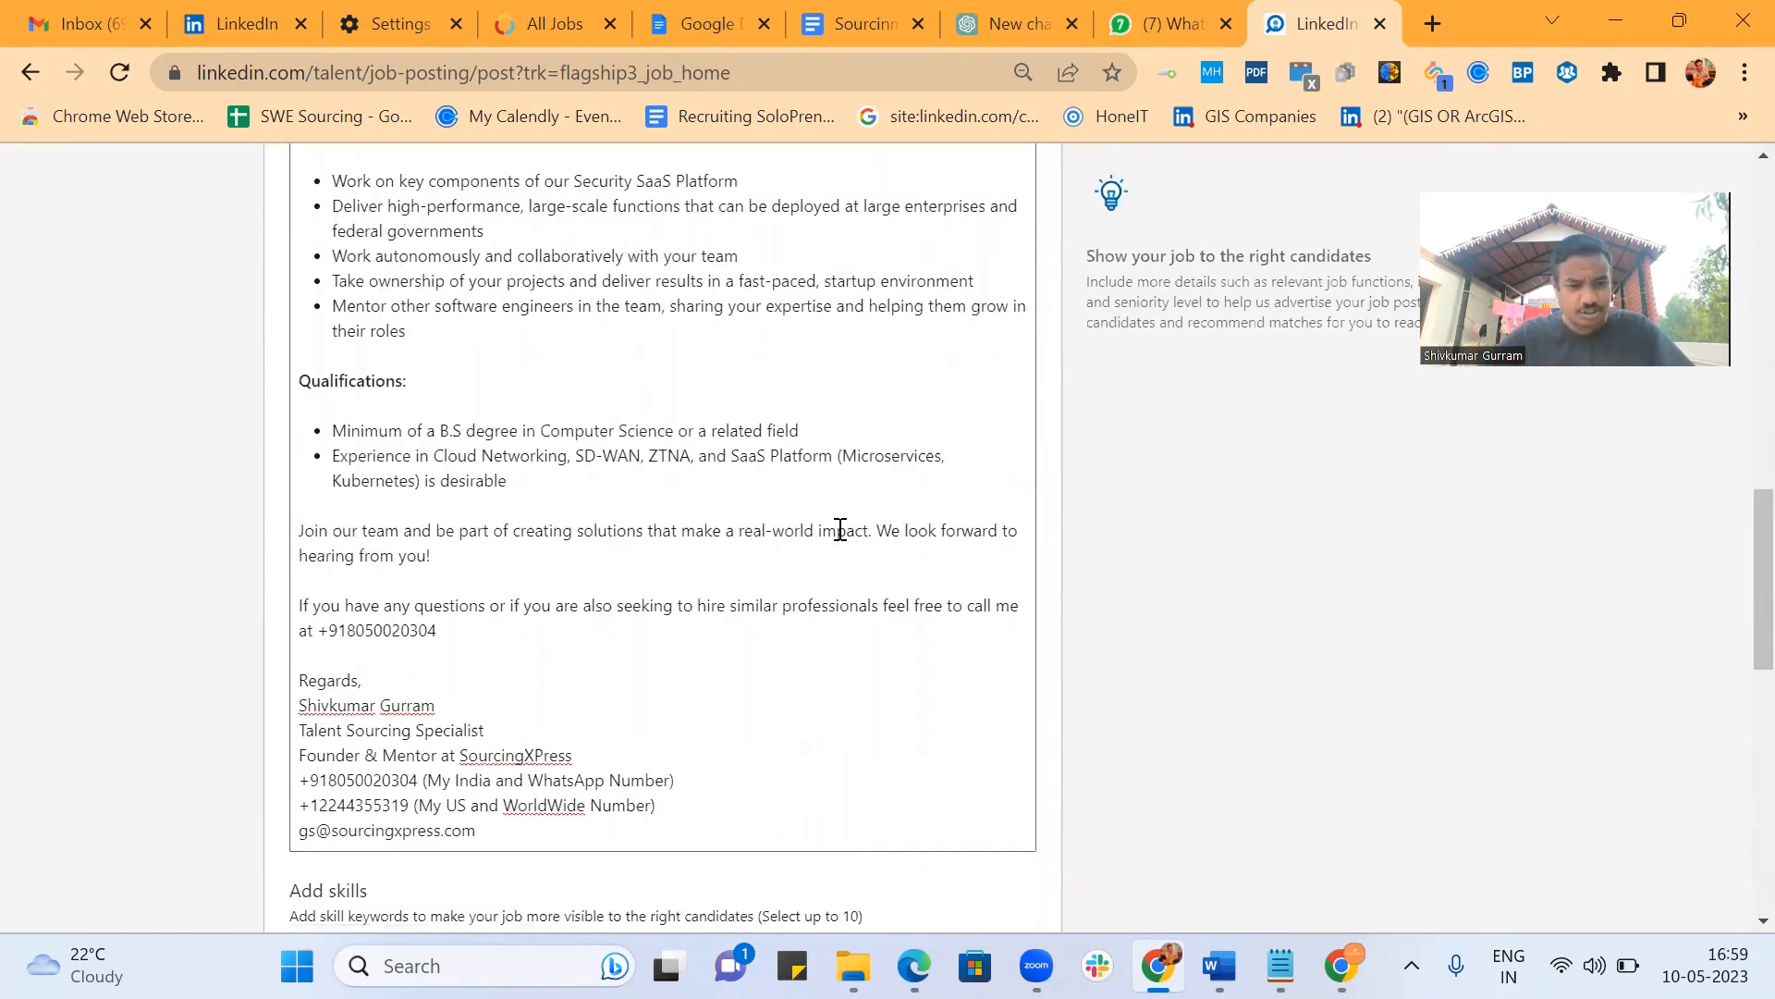
{"action": "scroll", "coordinate": [840, 530], "scroll_direction": "up", "scroll_amount": 1}
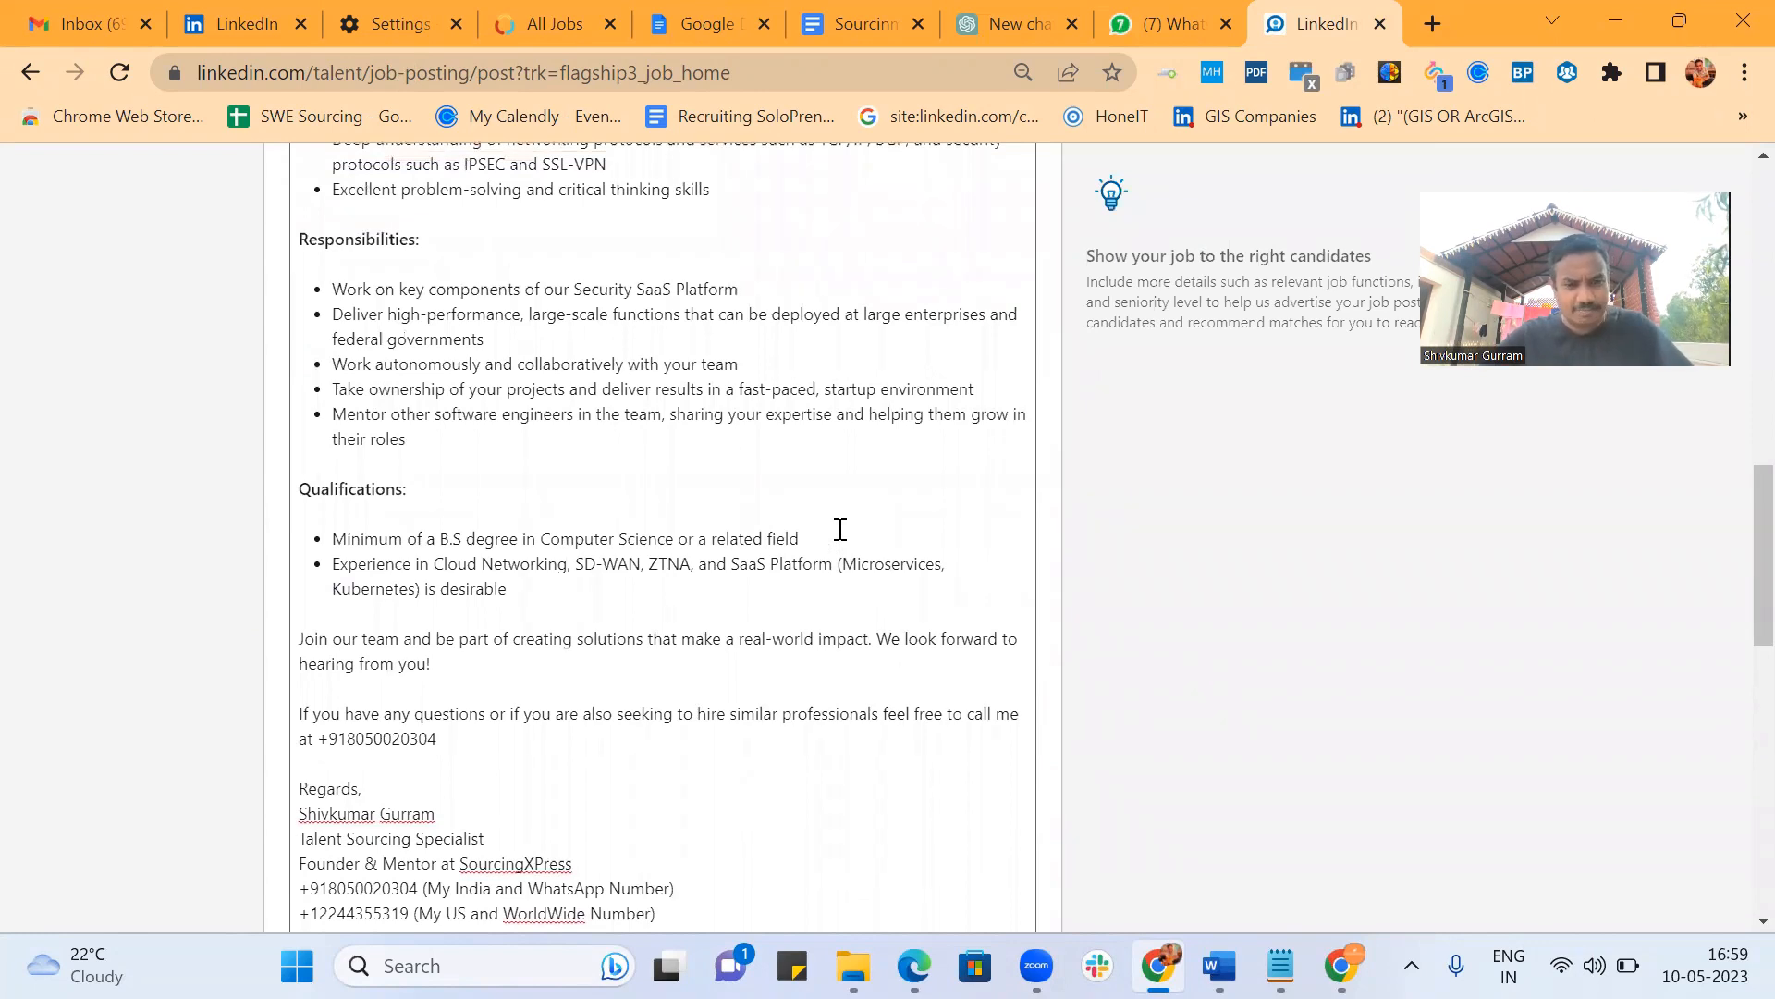
{"action": "key", "text": "ctrl+a"}
{"action": "left_click", "coordinate": [840, 529]}
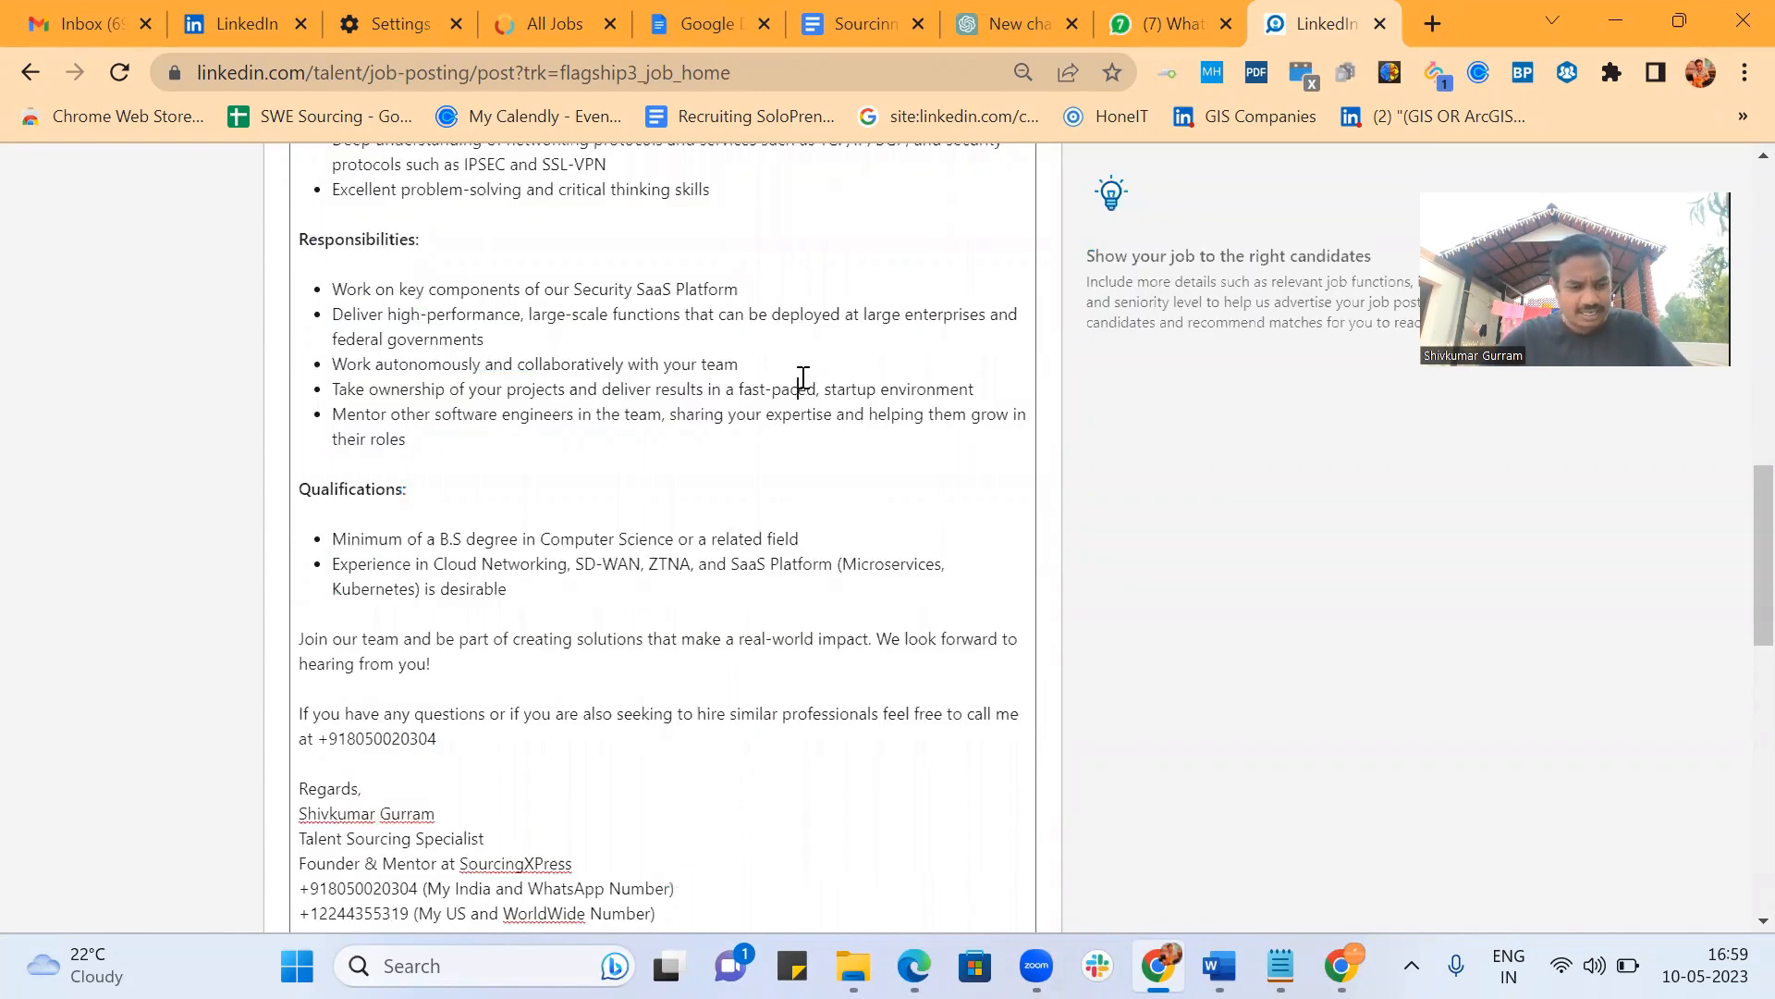
{"action": "key", "text": "ctrl+a"}
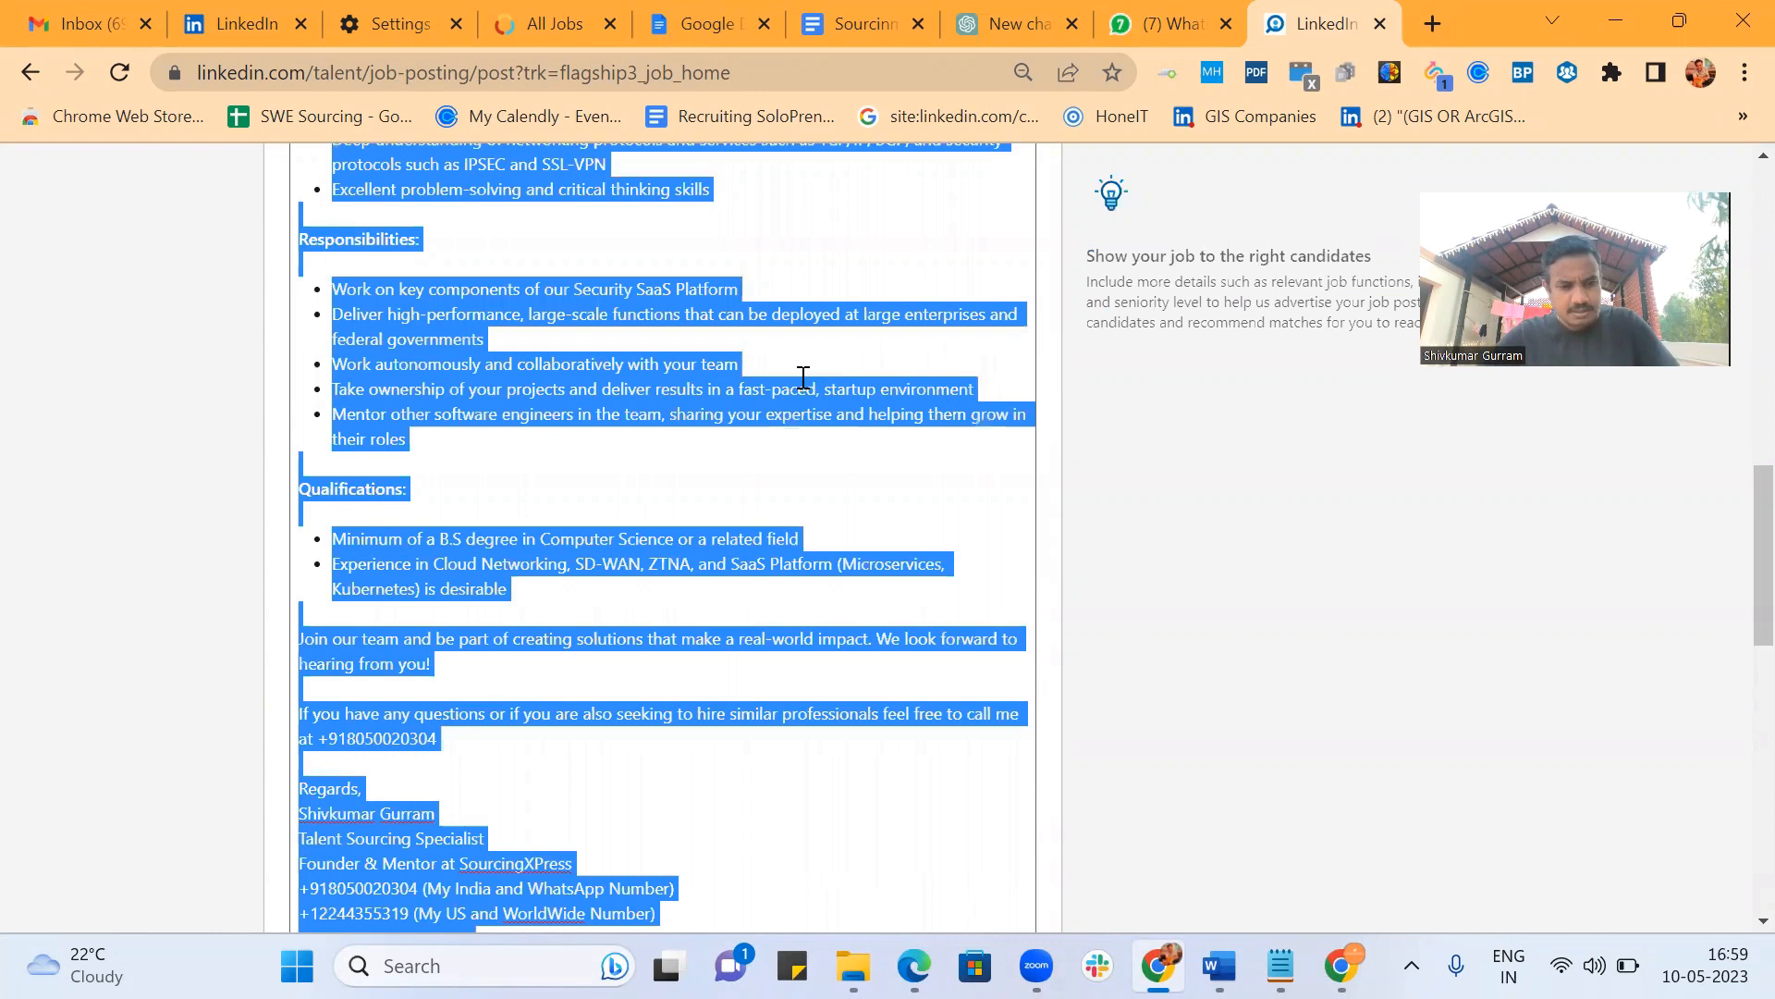
{"action": "key", "text": "BackSpace"}
Clear the prefilled job form and set the company to Sourcing X-Press.
{"action": "scroll", "coordinate": [806, 384], "scroll_direction": "up", "scroll_amount": 12}
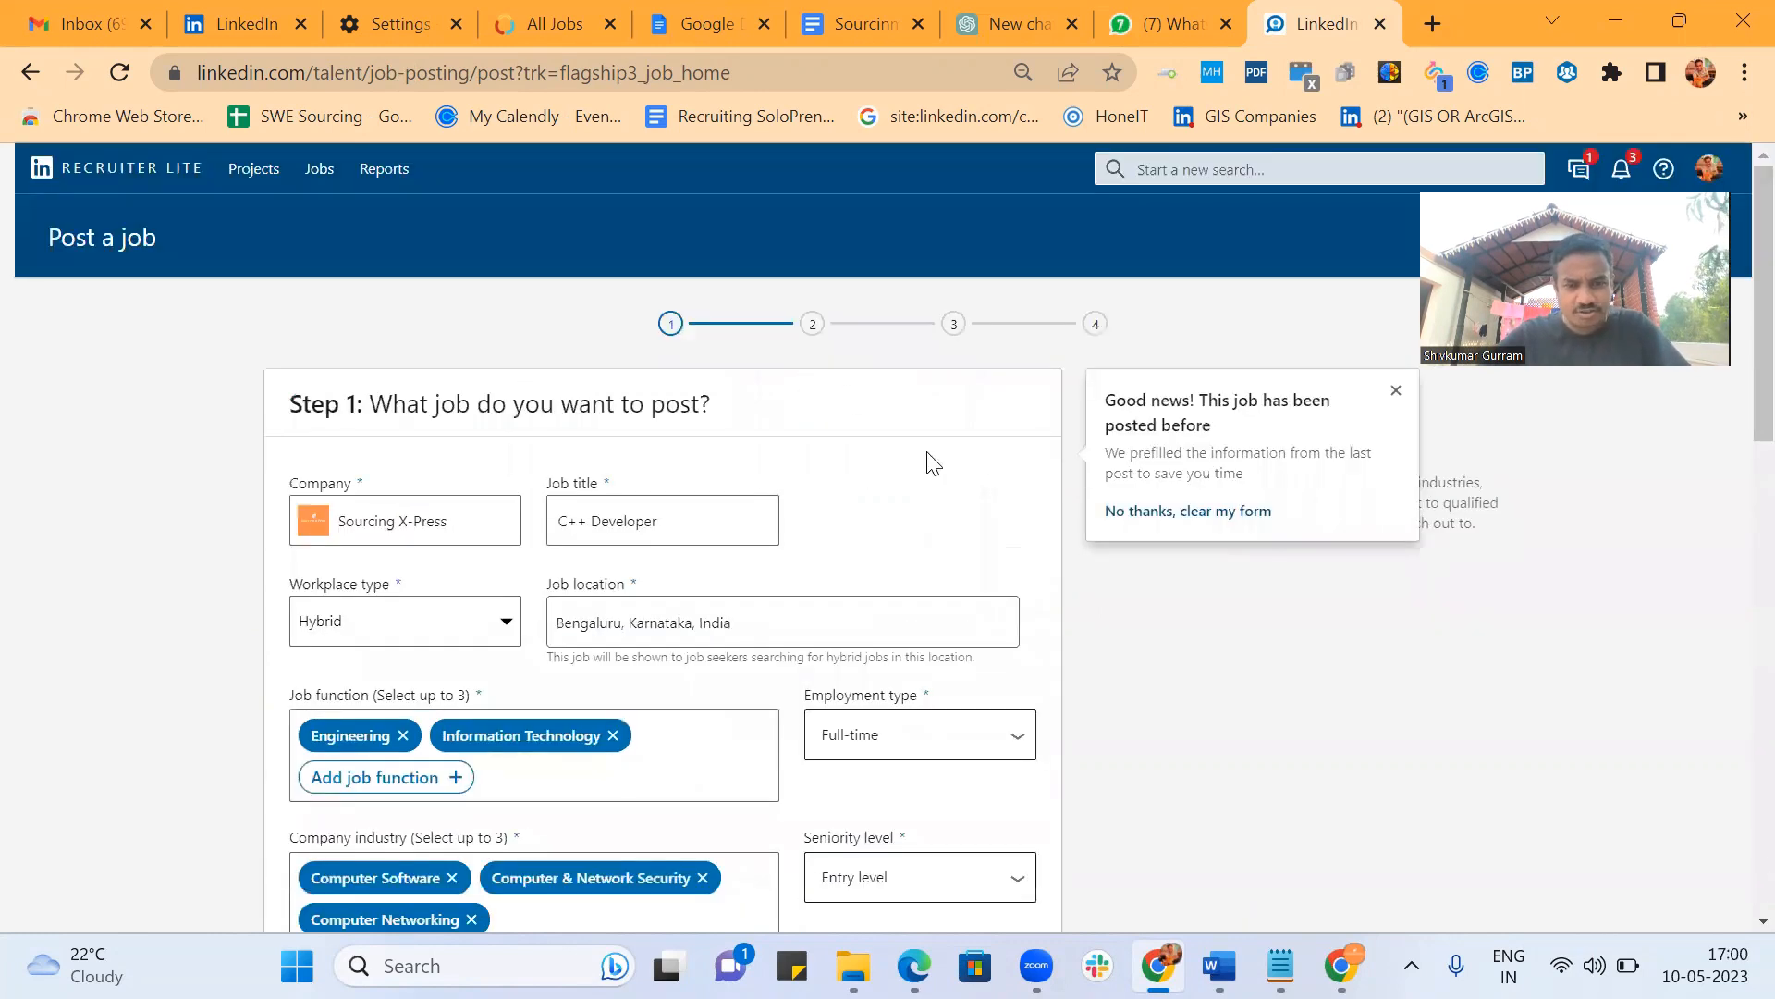
{"action": "left_click", "coordinate": [1224, 513]}
{"action": "left_click", "coordinate": [471, 528]}
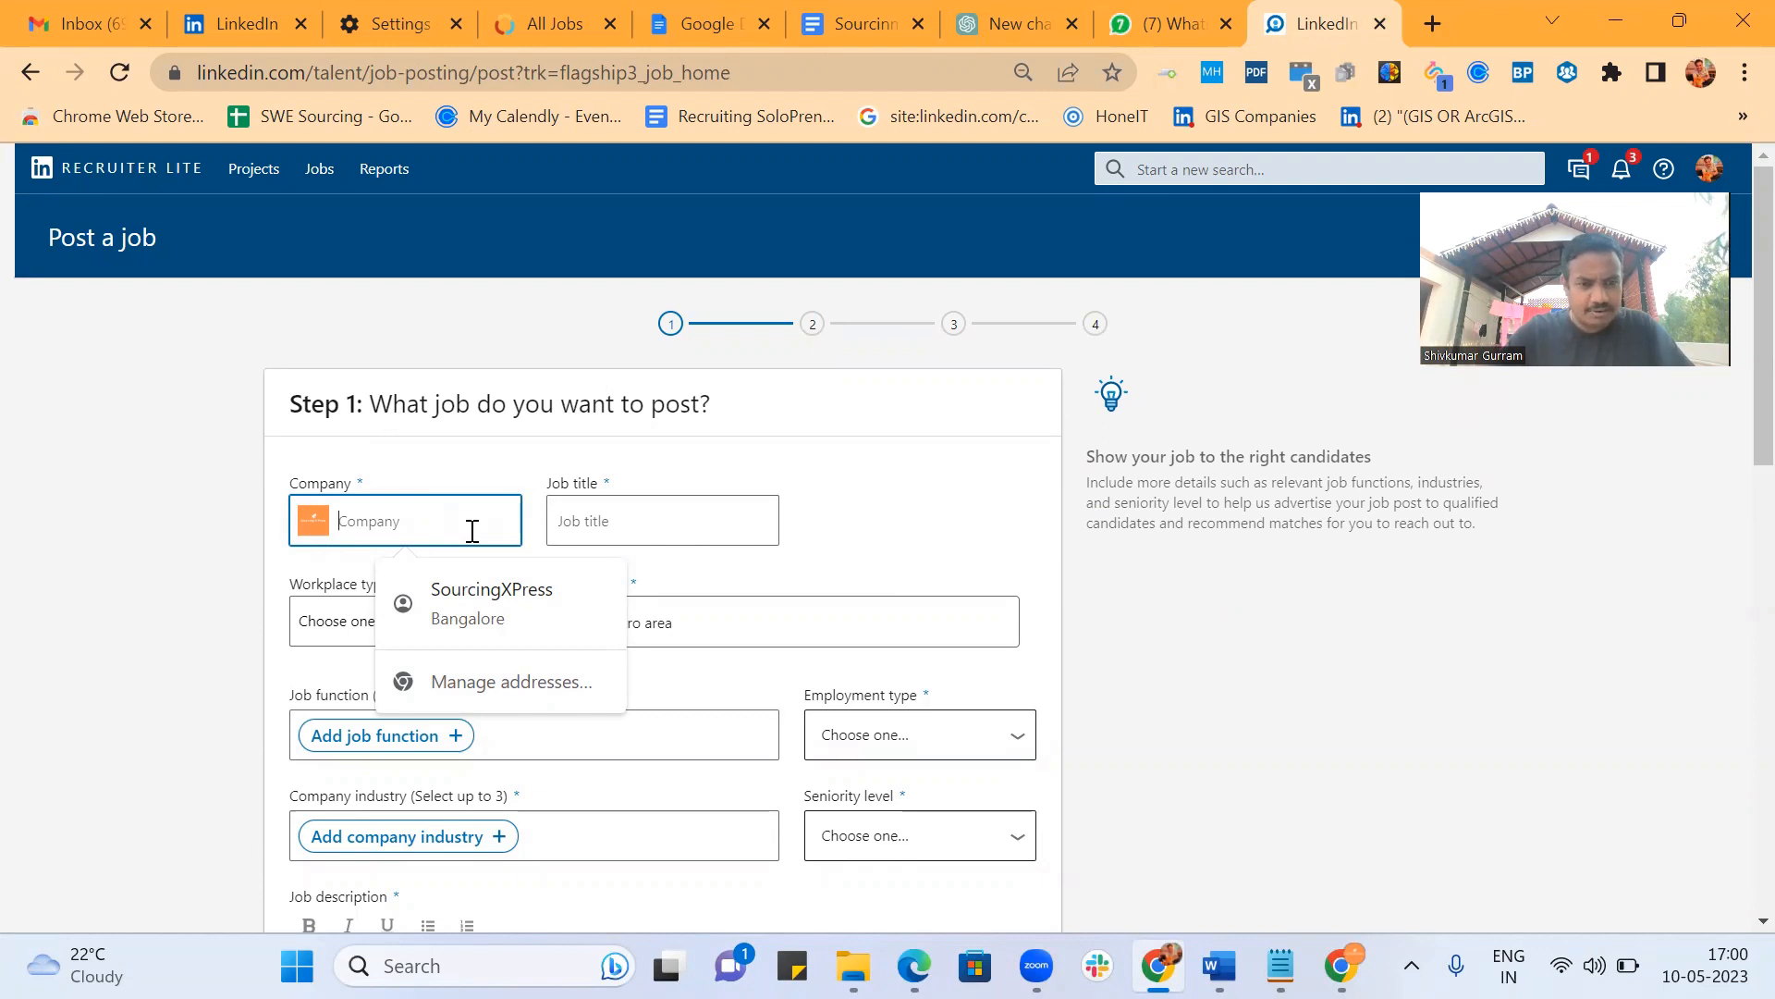
{"action": "type", "text": "Sour"}
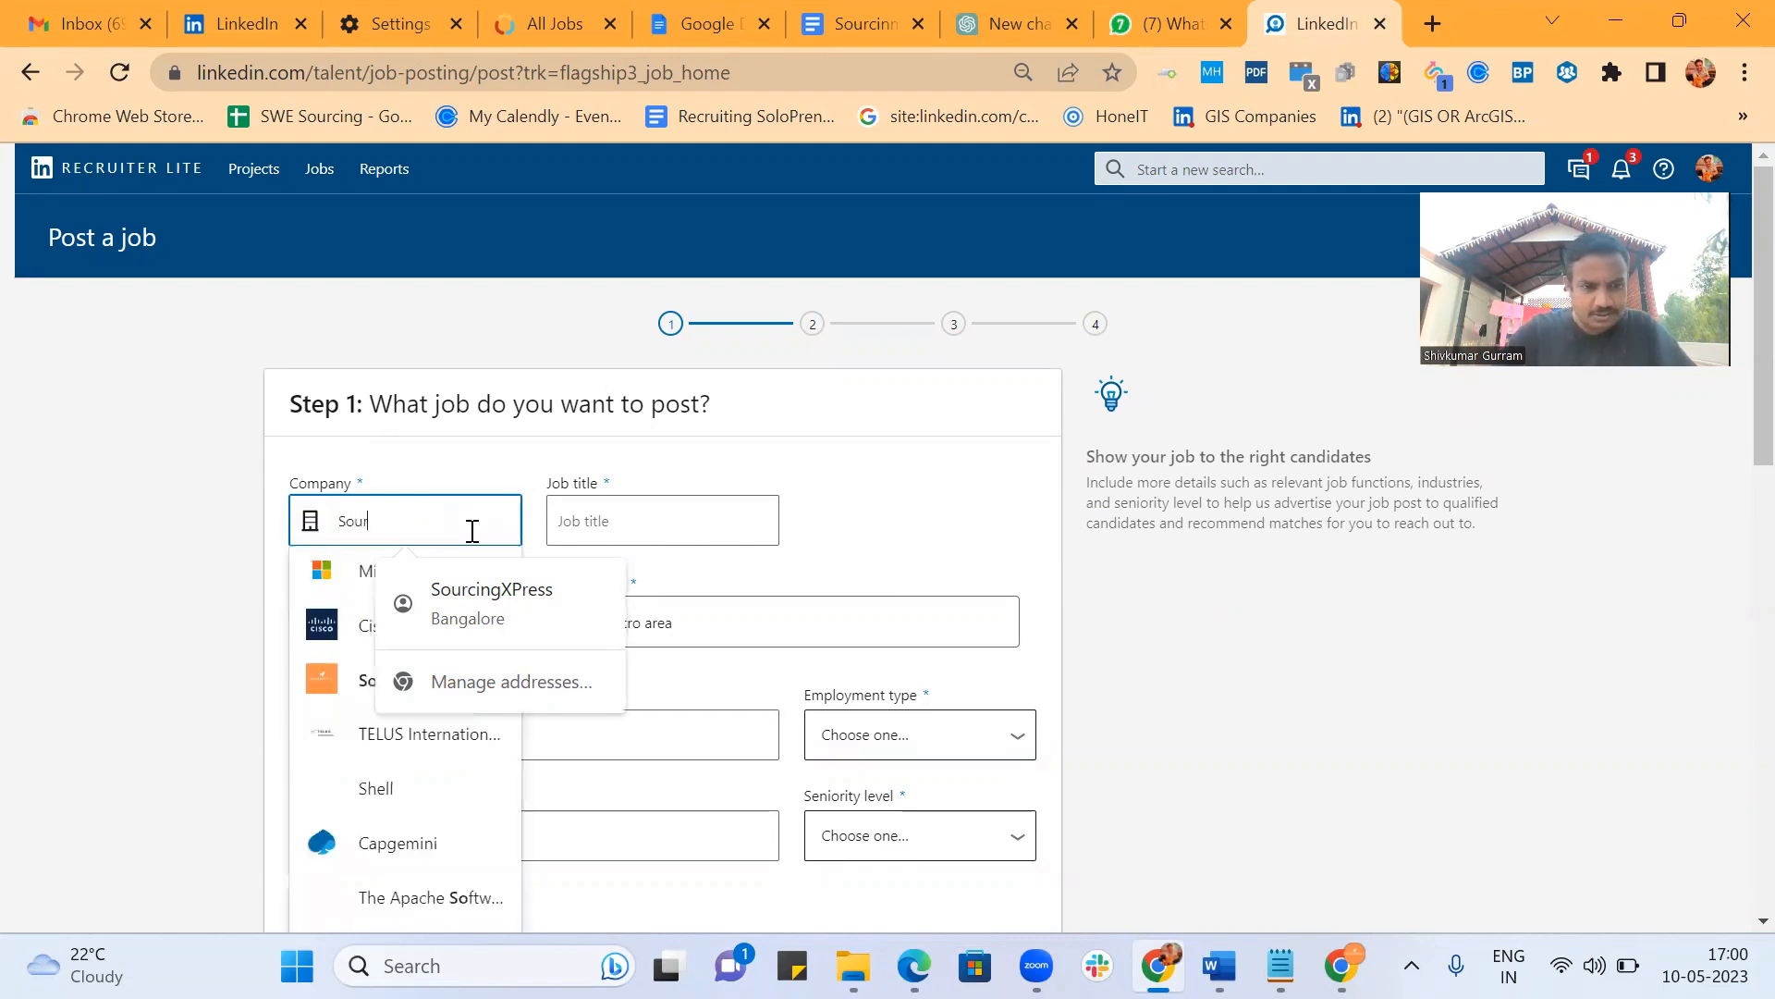
{"action": "left_click", "coordinate": [355, 571]}
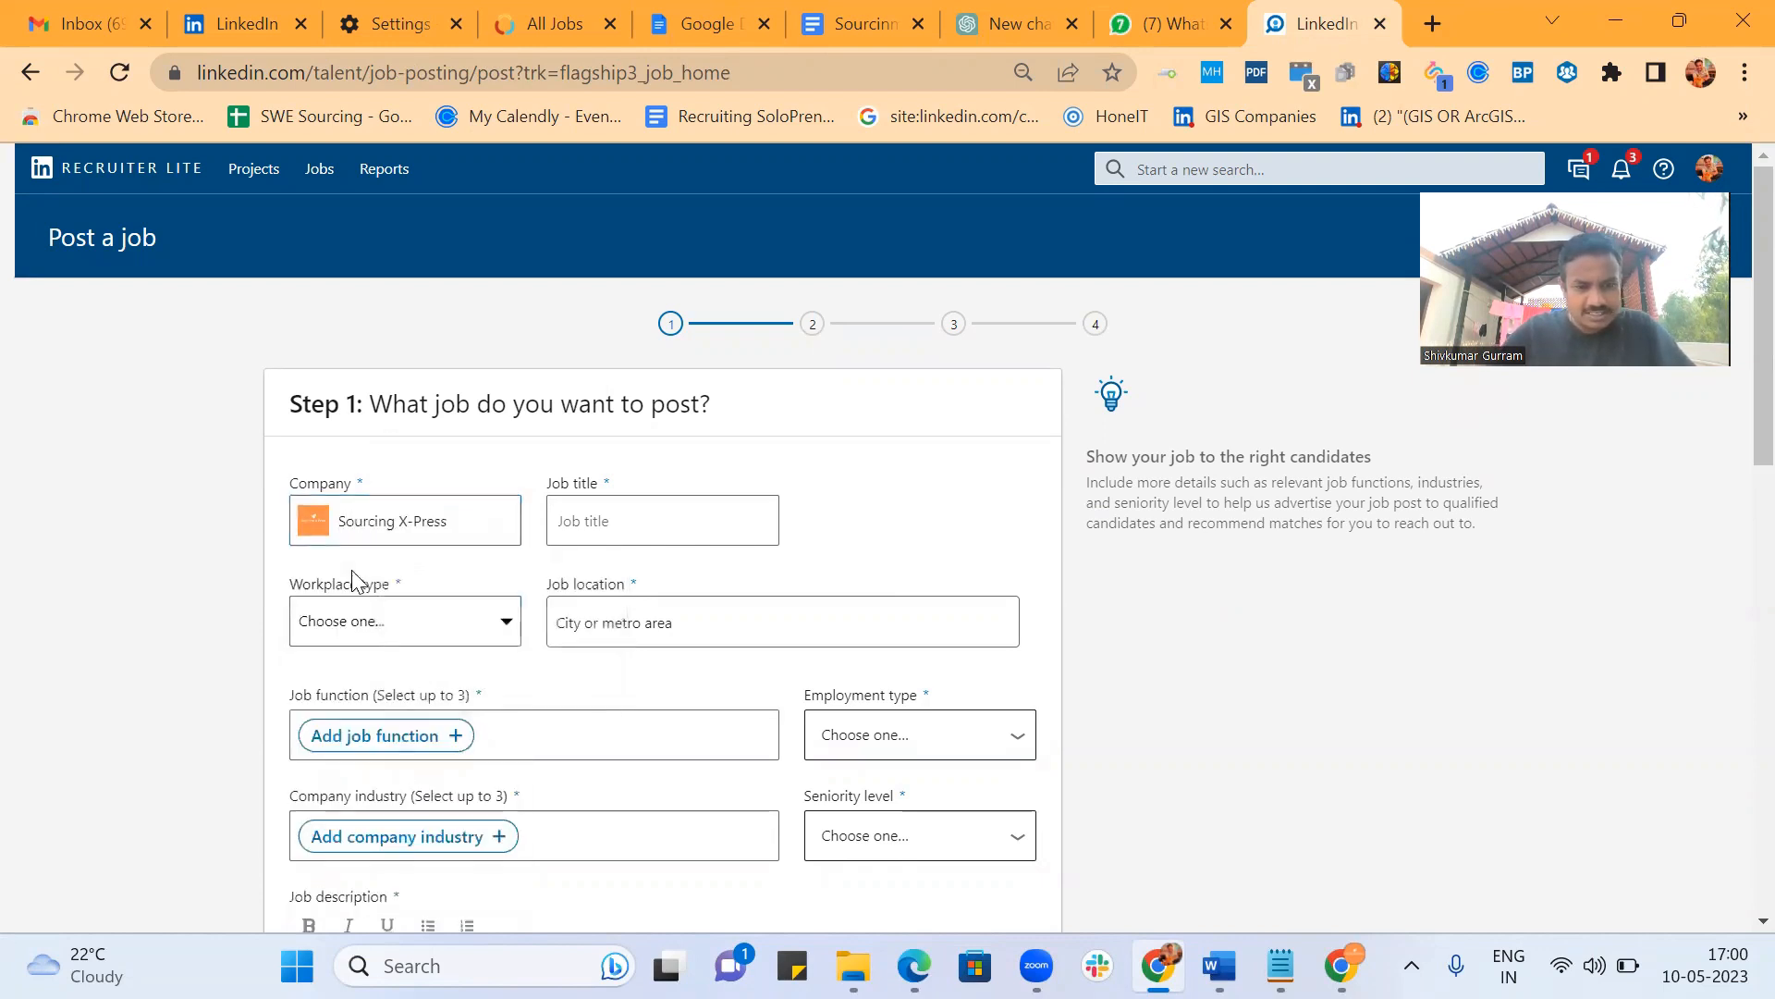
Set the job title to the suggested Software Engineer.
{"action": "left_click", "coordinate": [650, 525]}
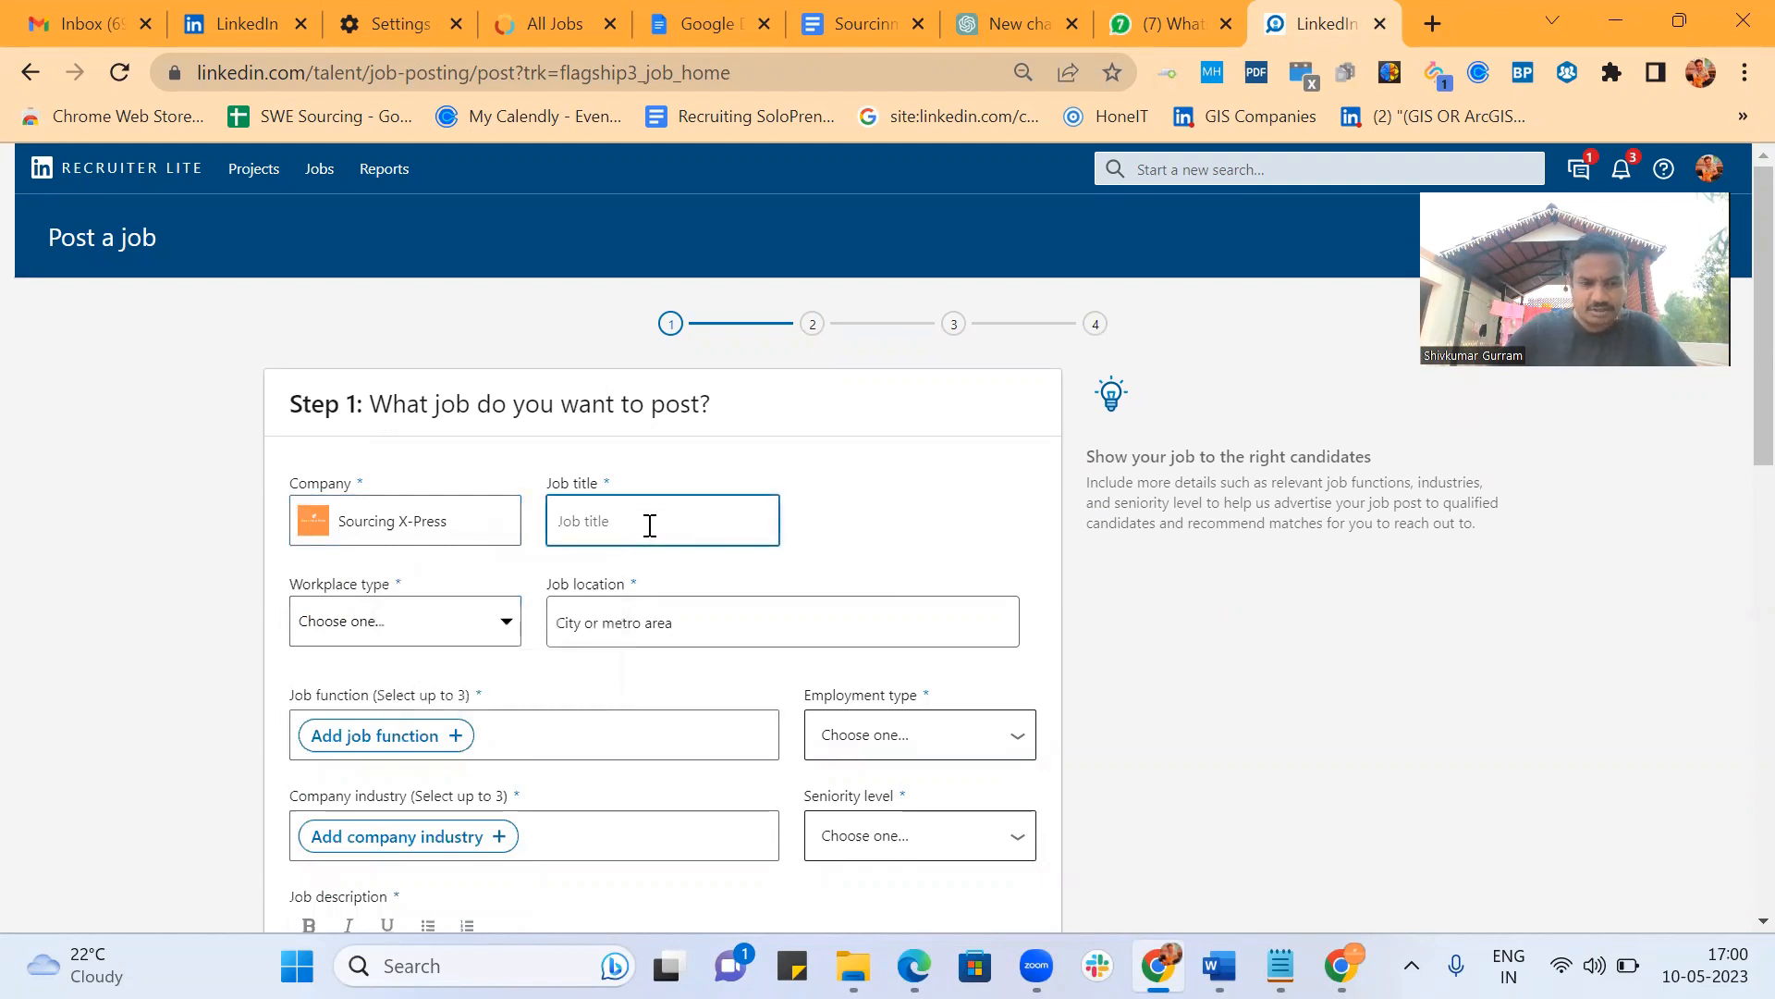
{"action": "type", "text": "Software Engineer"}
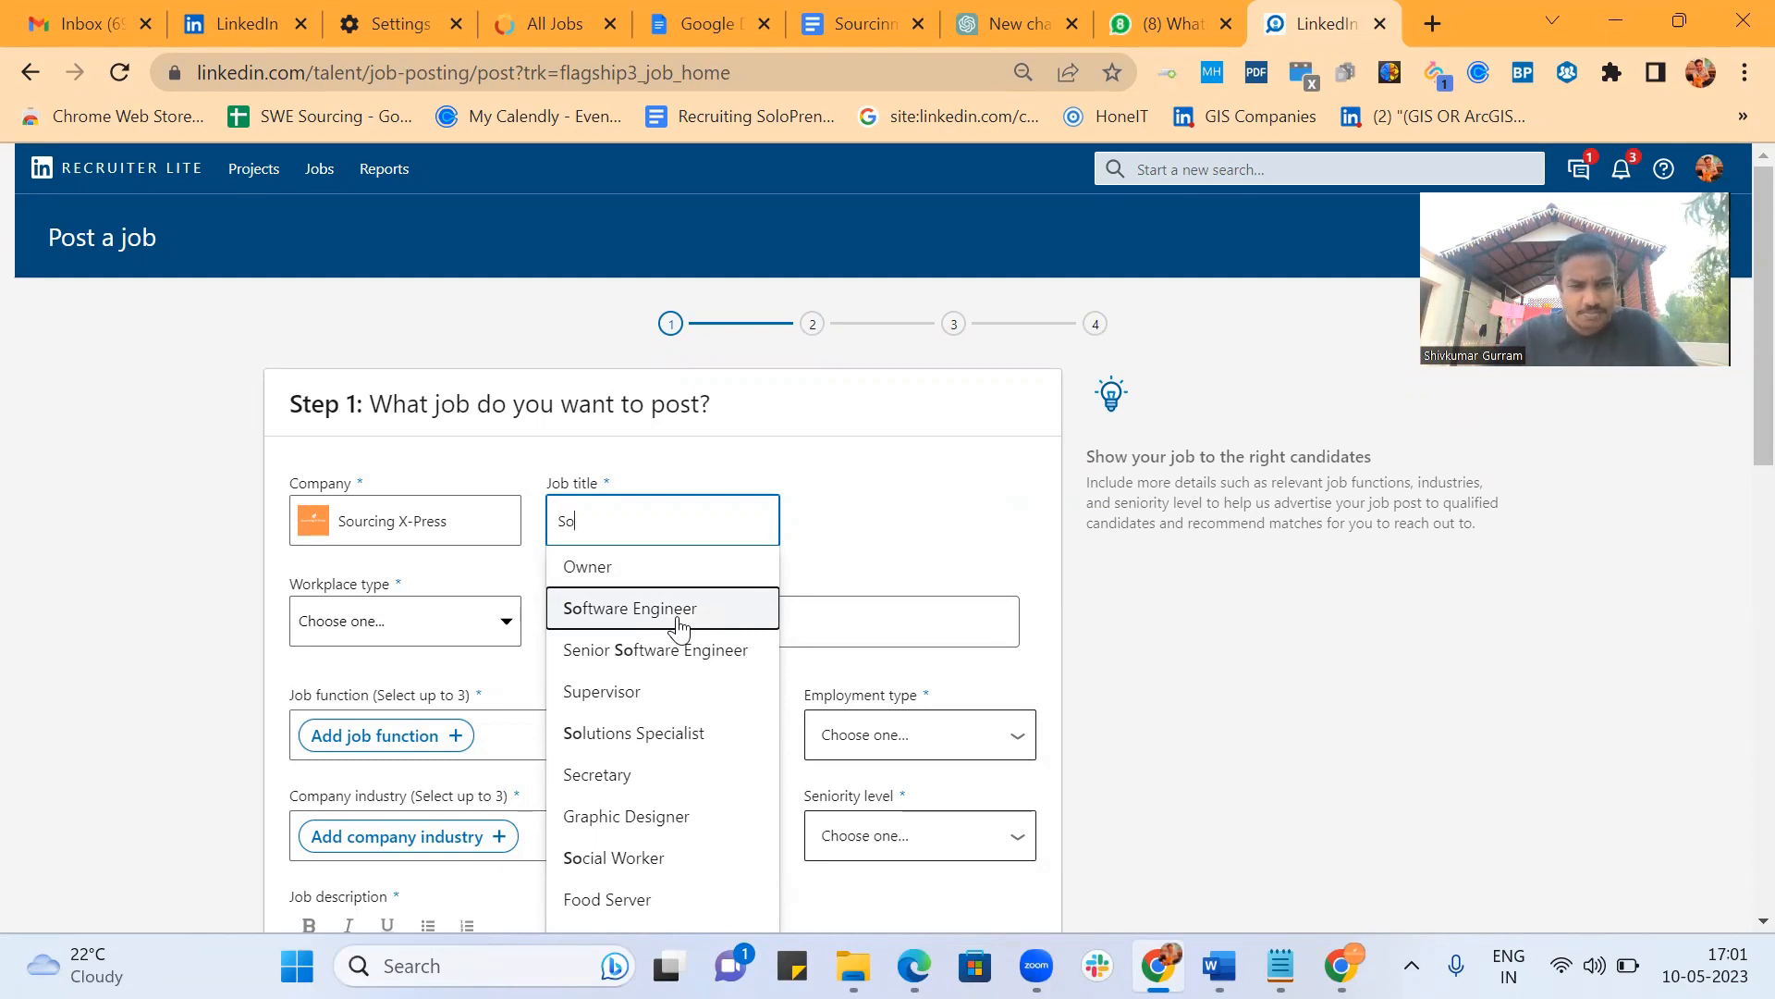
{"action": "left_click", "coordinate": [678, 627]}
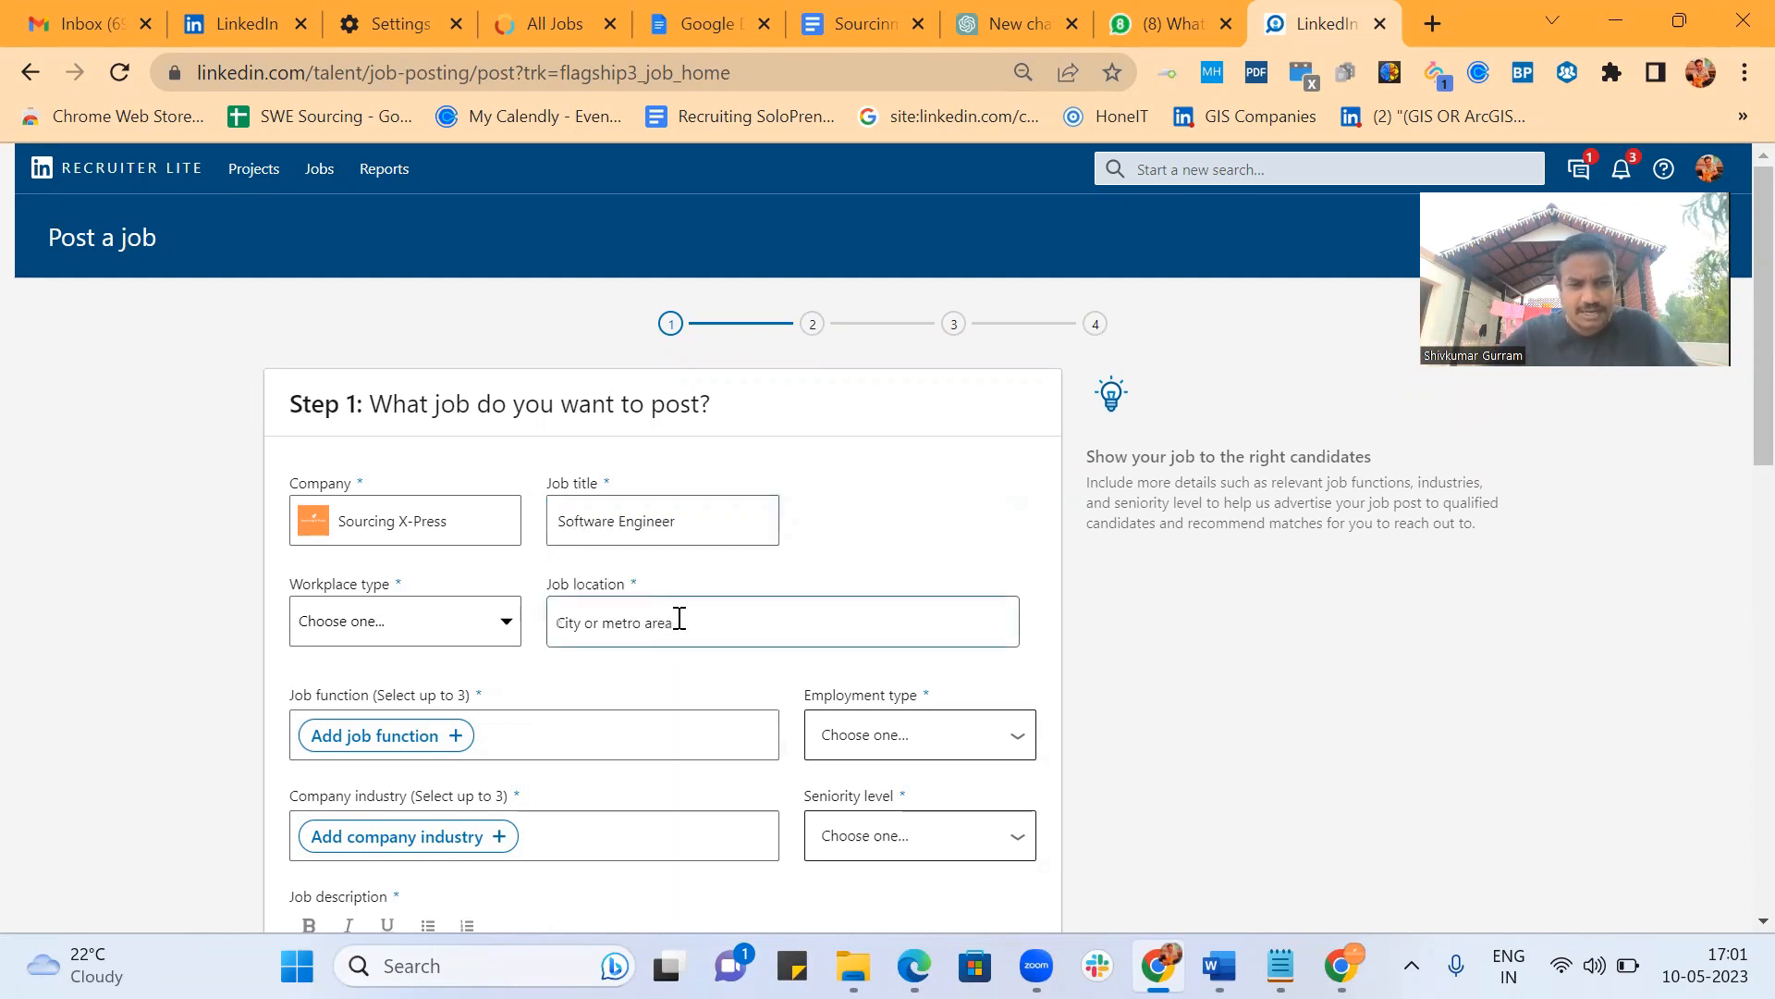
Set the workplace type to Hybrid and the job location to Greater Bengaluru Area.
{"action": "left_click", "coordinate": [466, 633]}
{"action": "left_click", "coordinate": [400, 751]}
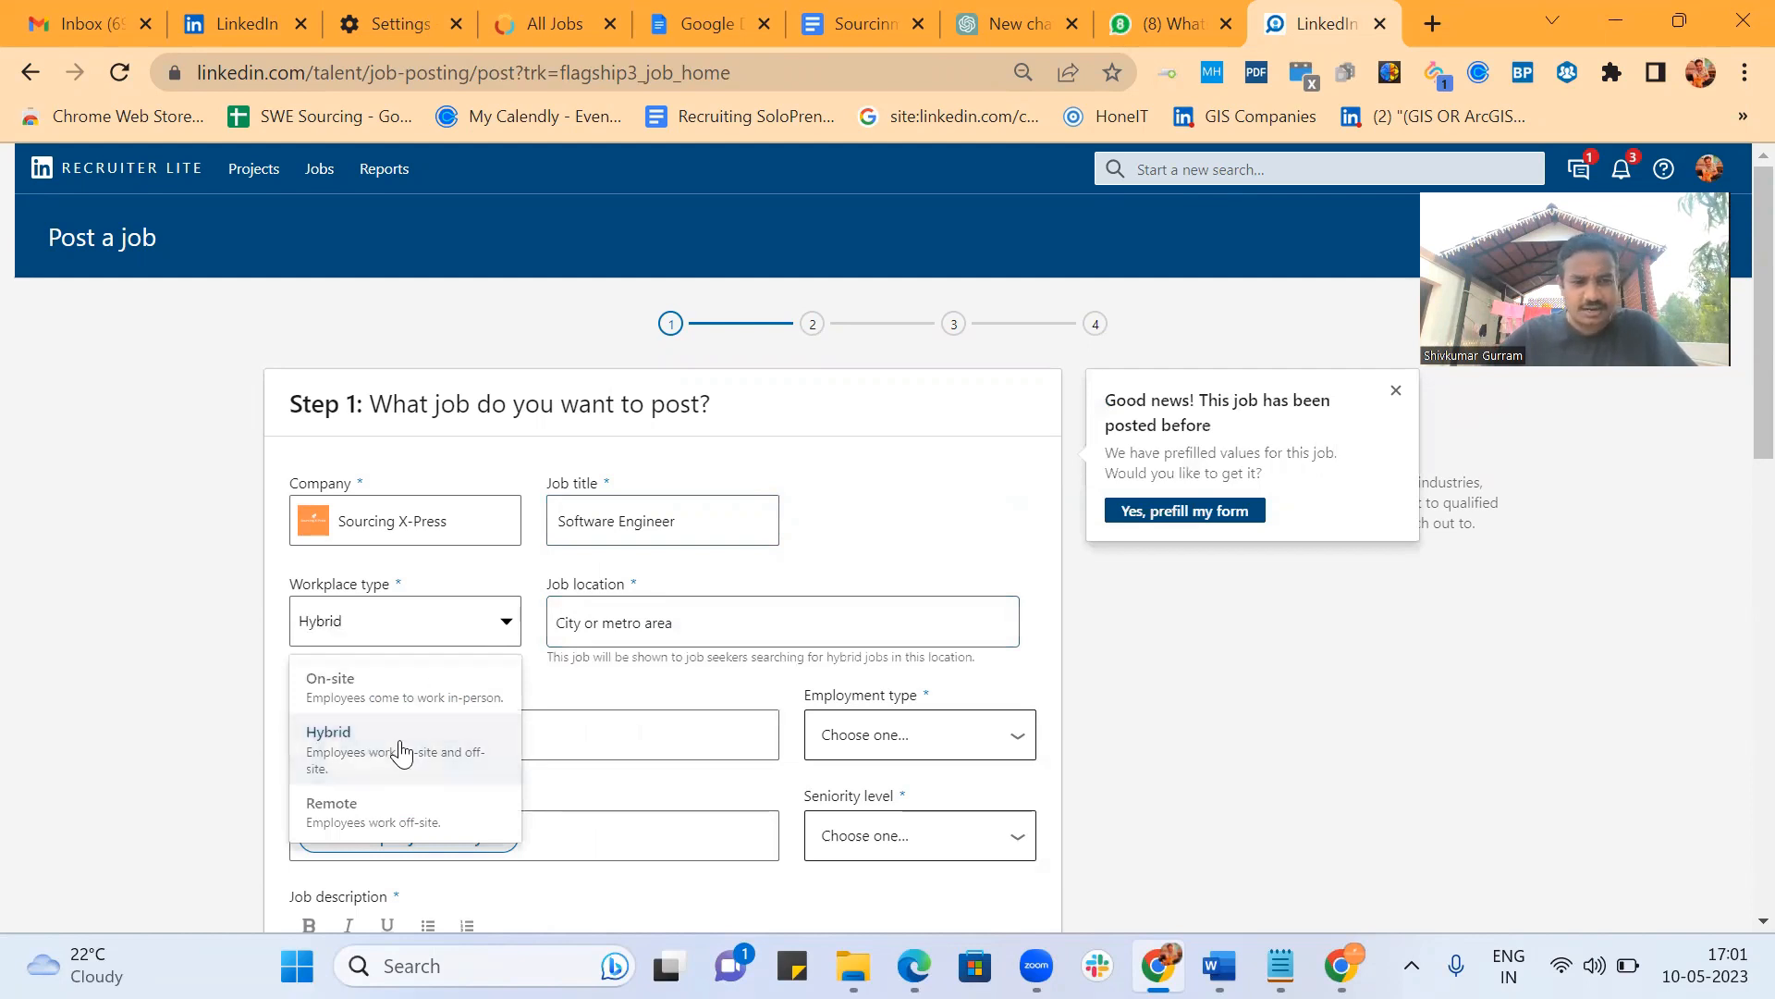
{"action": "left_click", "coordinate": [716, 620]}
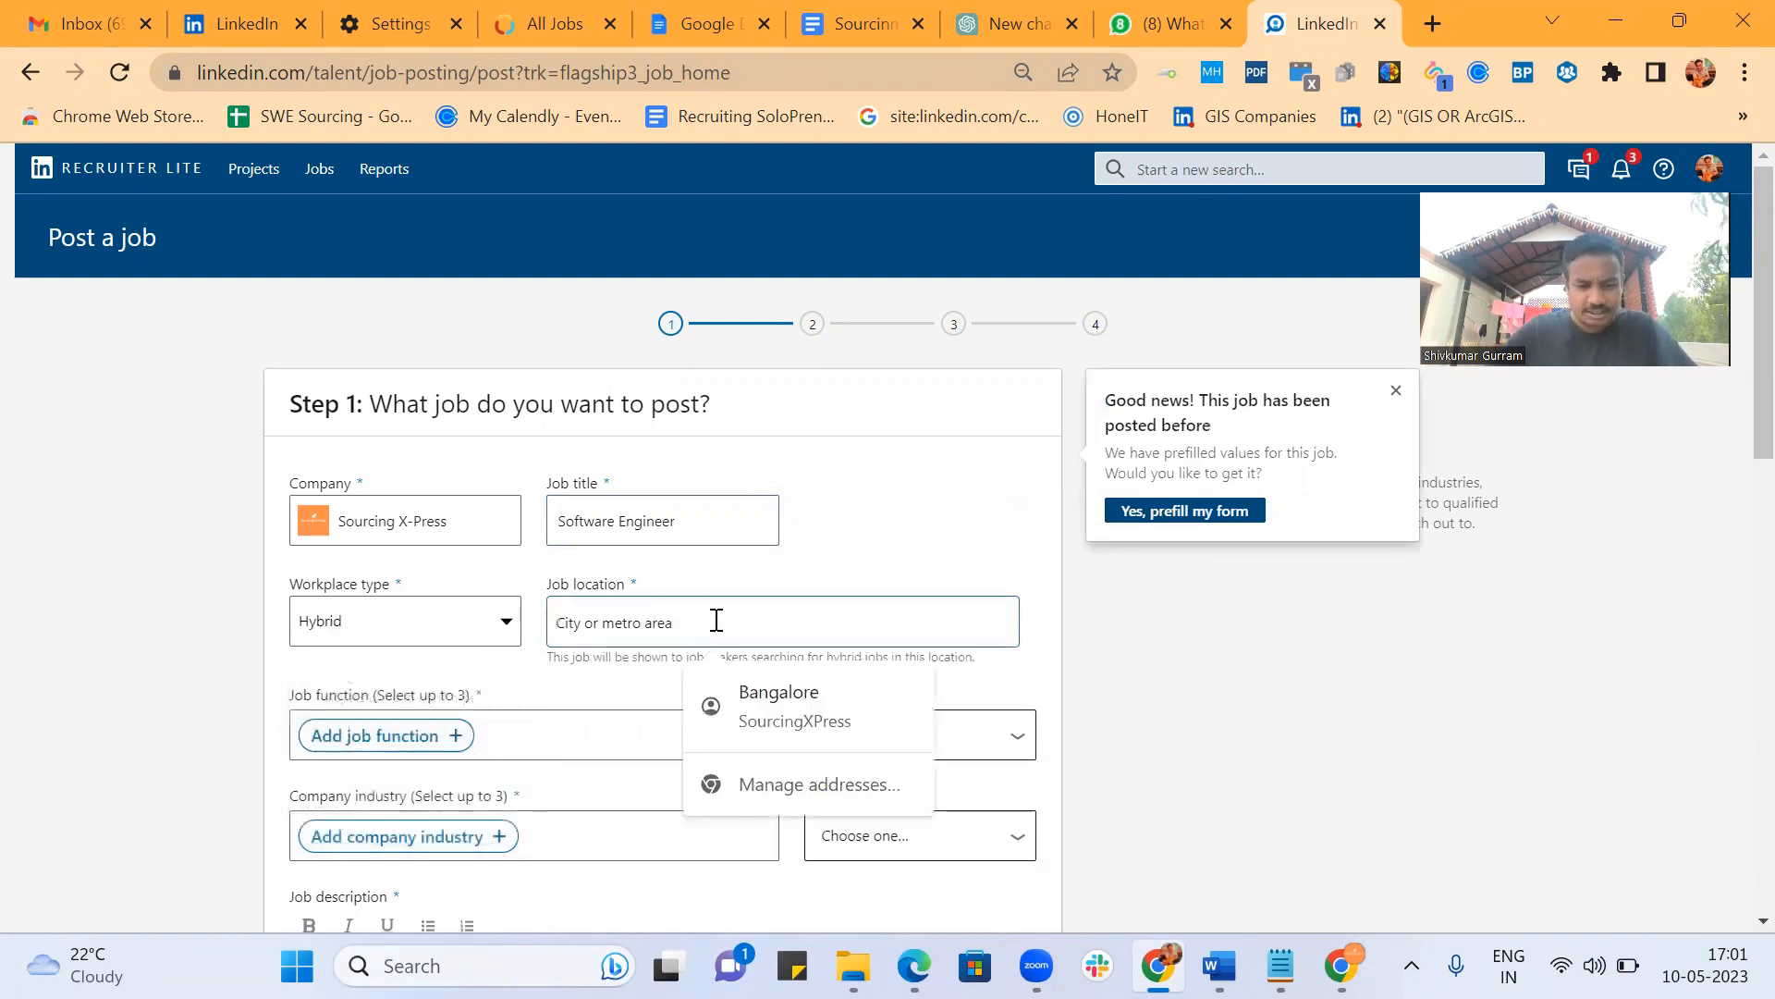
{"action": "type", "text": "Banga"}
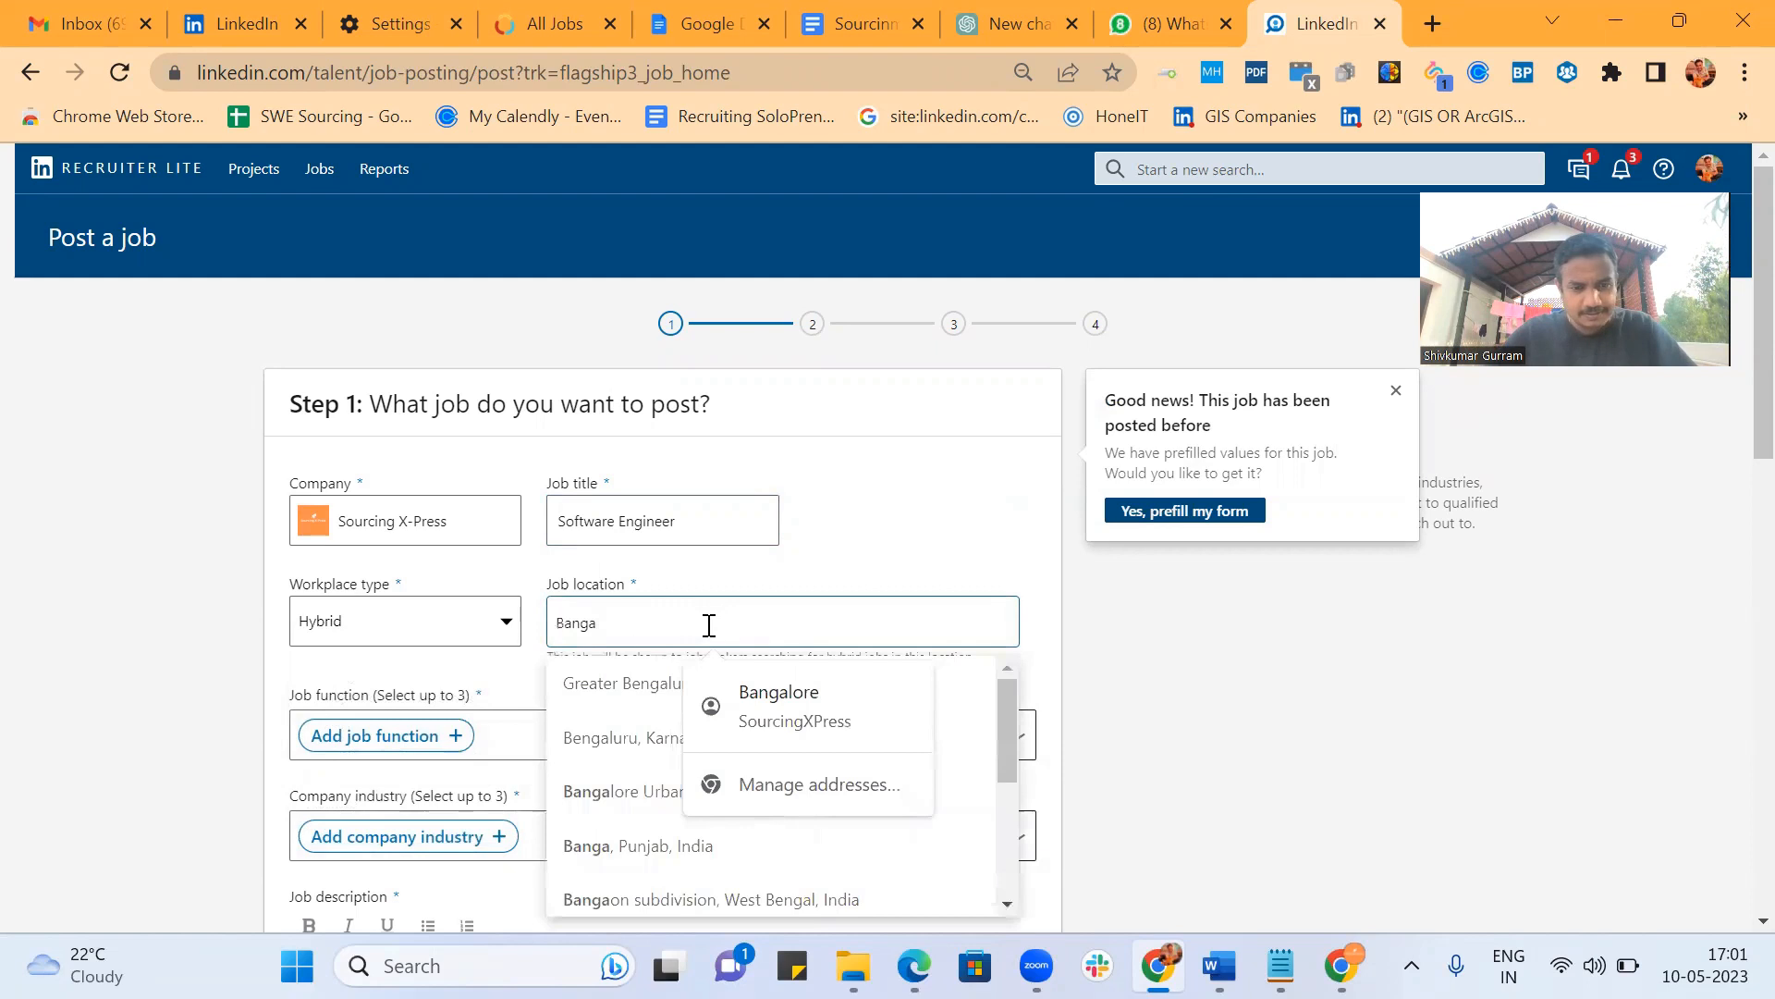
{"action": "left_click", "coordinate": [589, 682]}
Add Engineering as the first job function of the post.
{"action": "scroll", "coordinate": [578, 684], "scroll_direction": "down", "scroll_amount": 2}
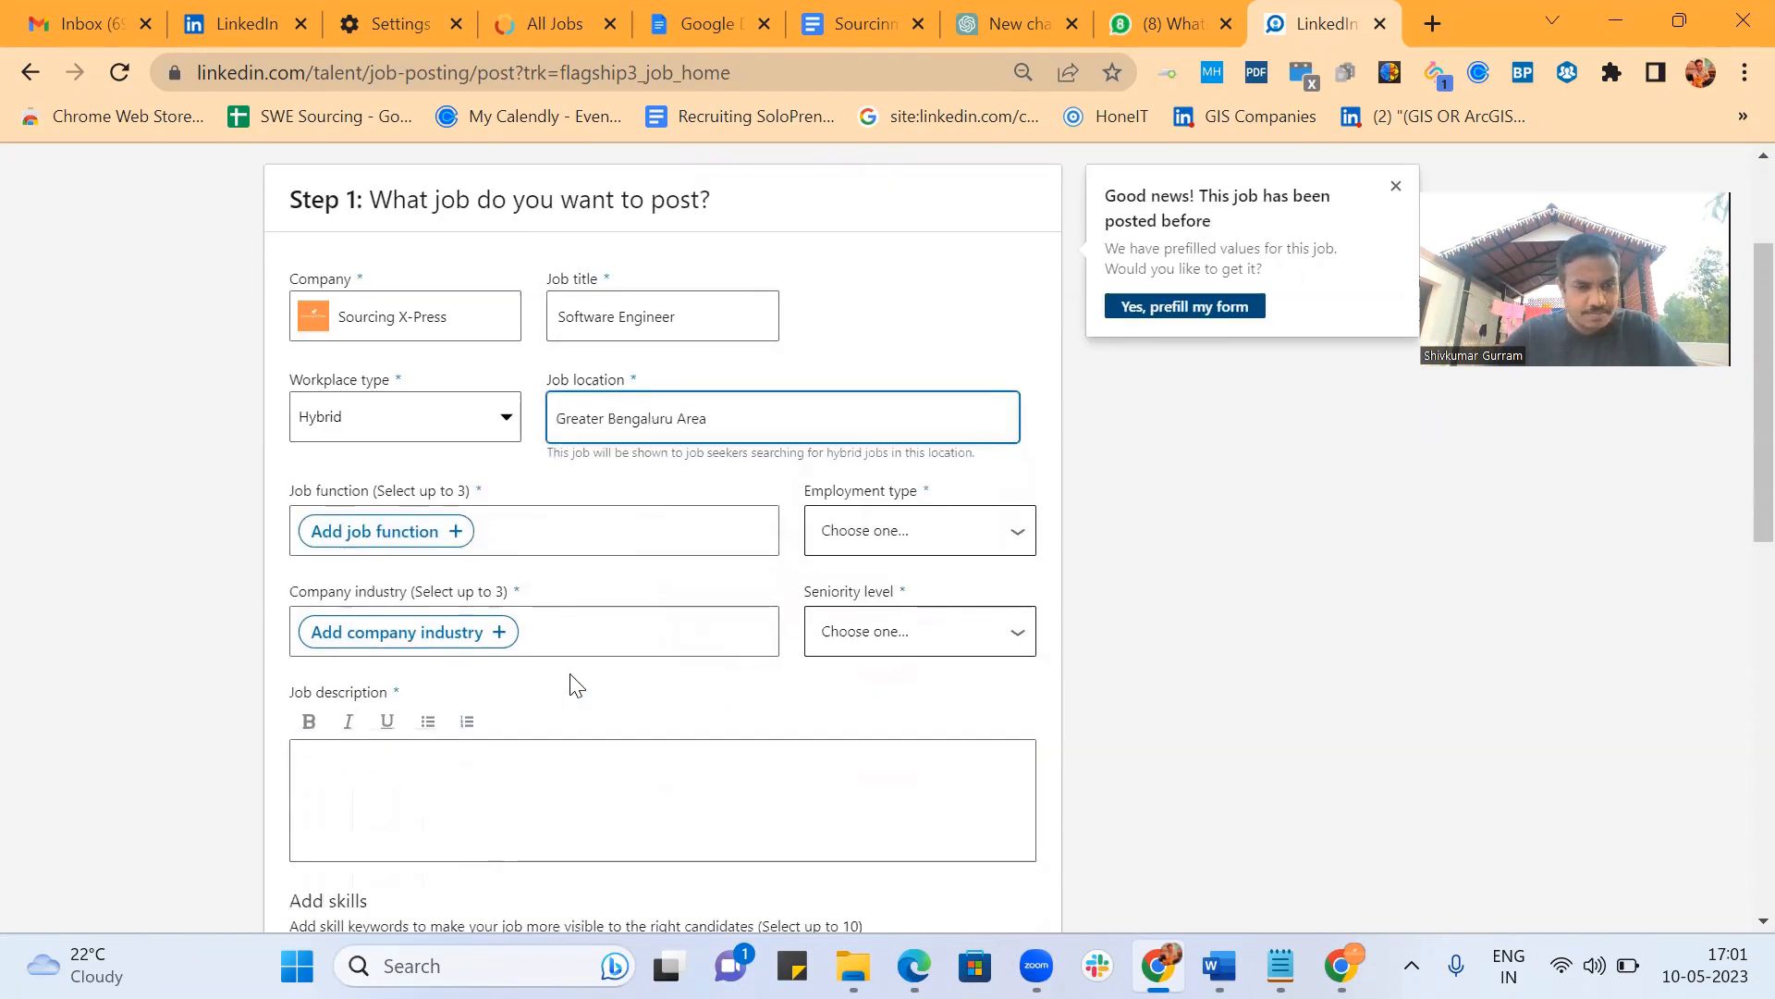
{"action": "left_click", "coordinate": [407, 535]}
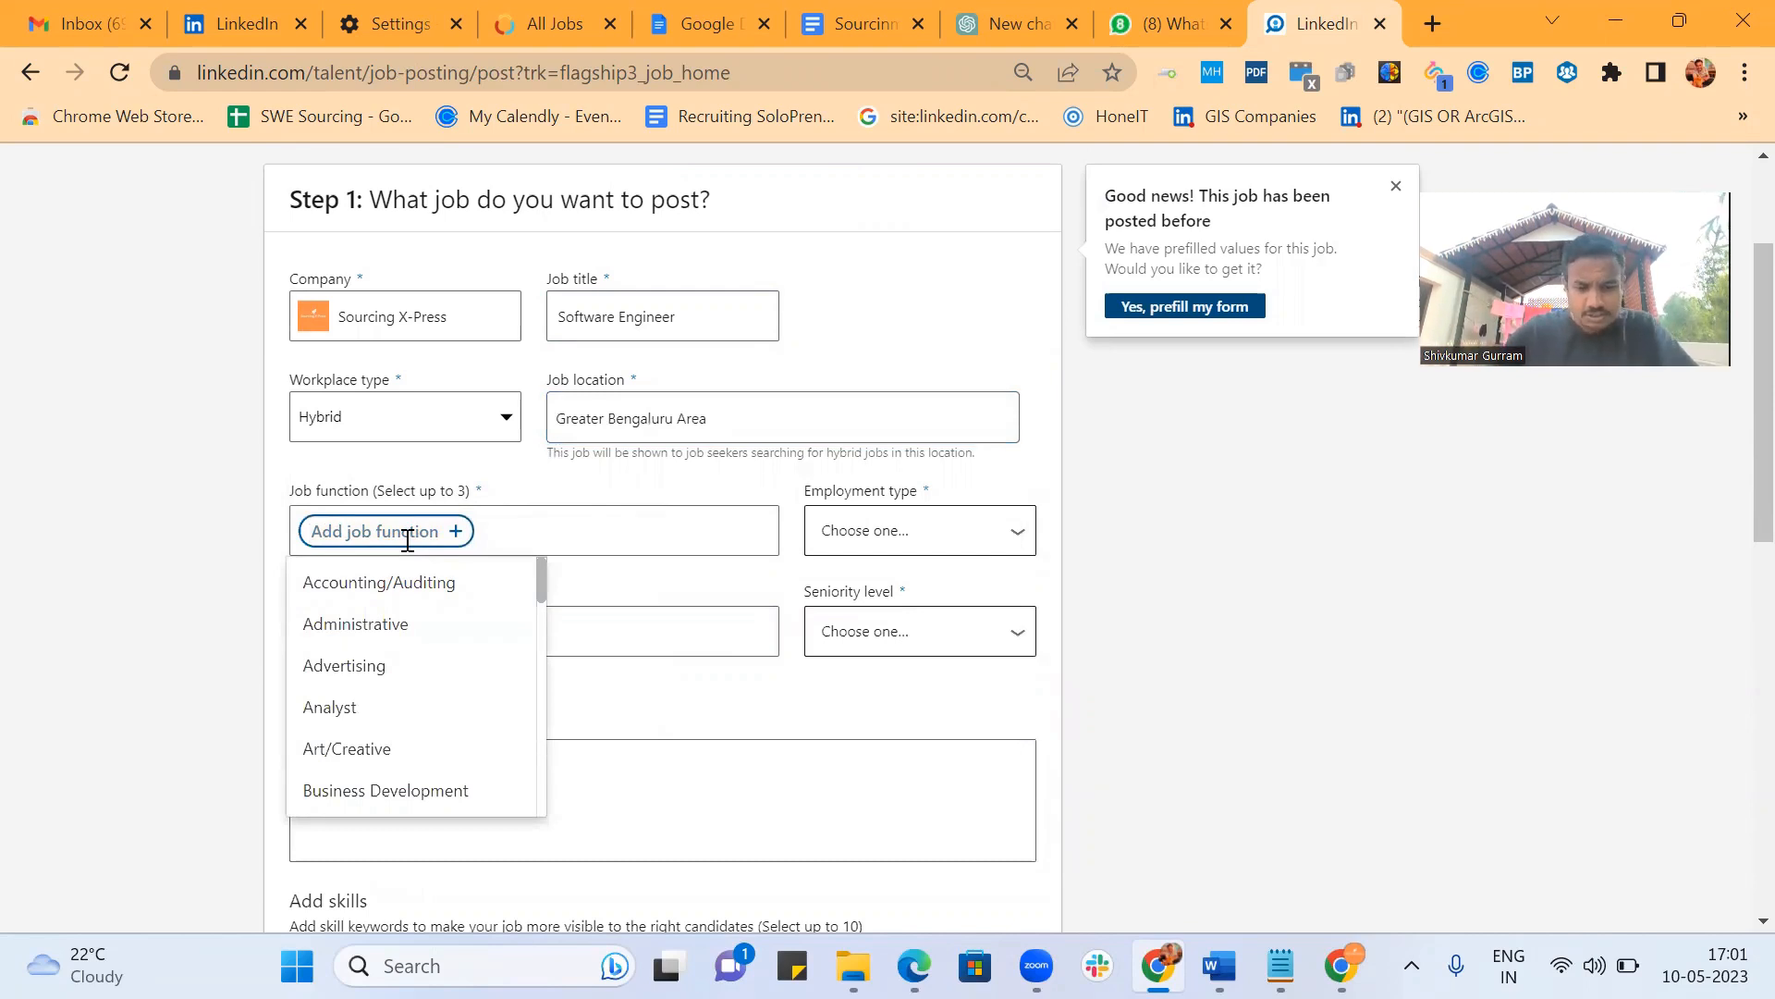
{"action": "type", "text": "hu"}
{"action": "key", "text": "BackSpace"}
{"action": "key", "text": "BackSpace"}
{"action": "type", "text": "in"}
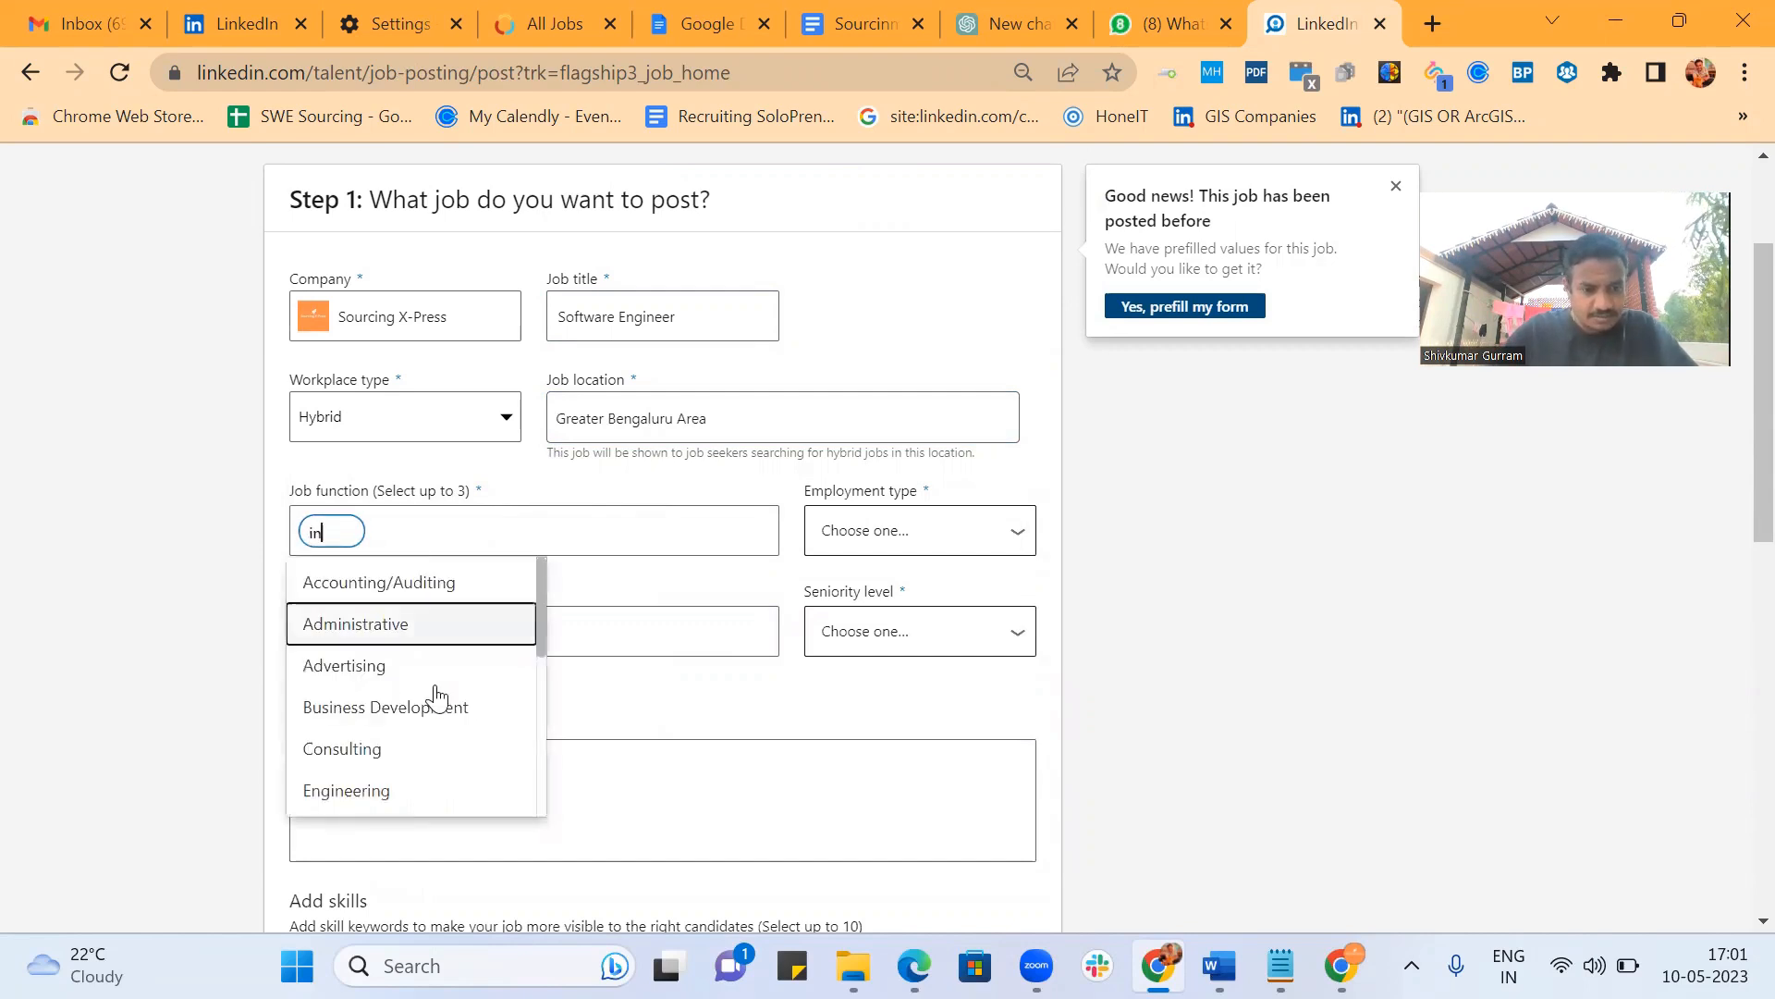
{"action": "scroll", "coordinate": [430, 694], "scroll_direction": "down", "scroll_amount": 2}
{"action": "left_click", "coordinate": [413, 686]}
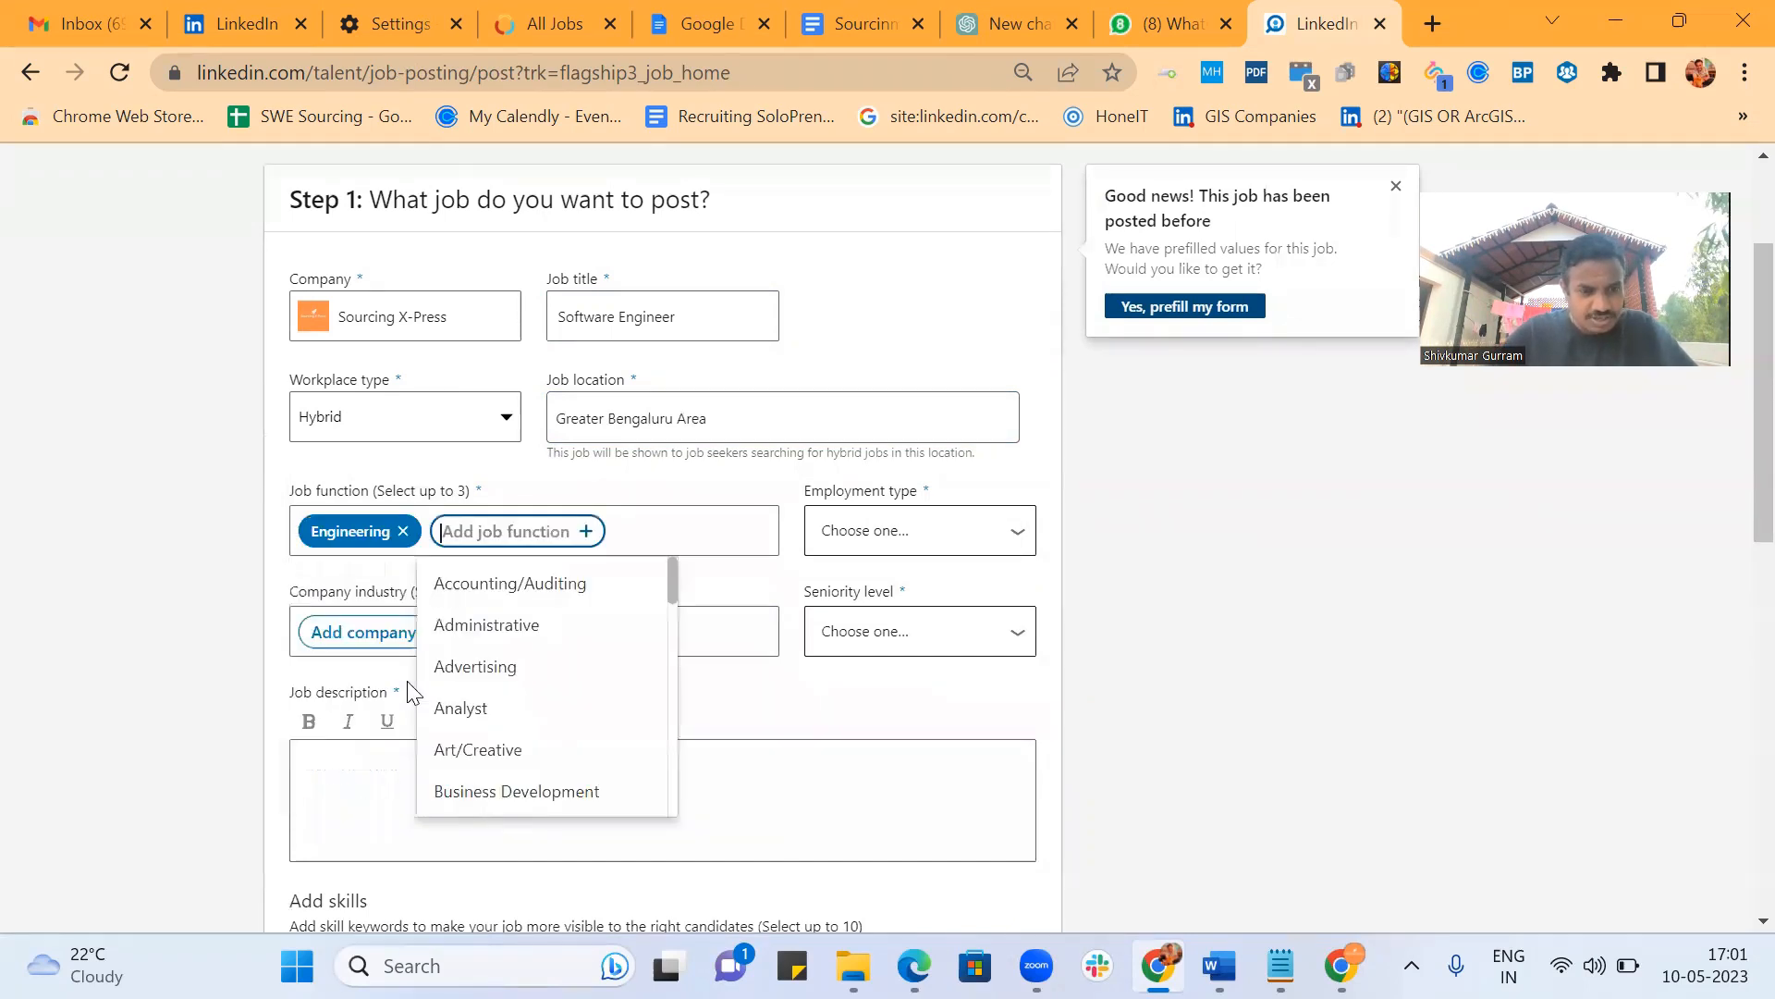
Add Information Technology as a second job function and set the employment type to Full-time.
{"action": "type", "text": "in"}
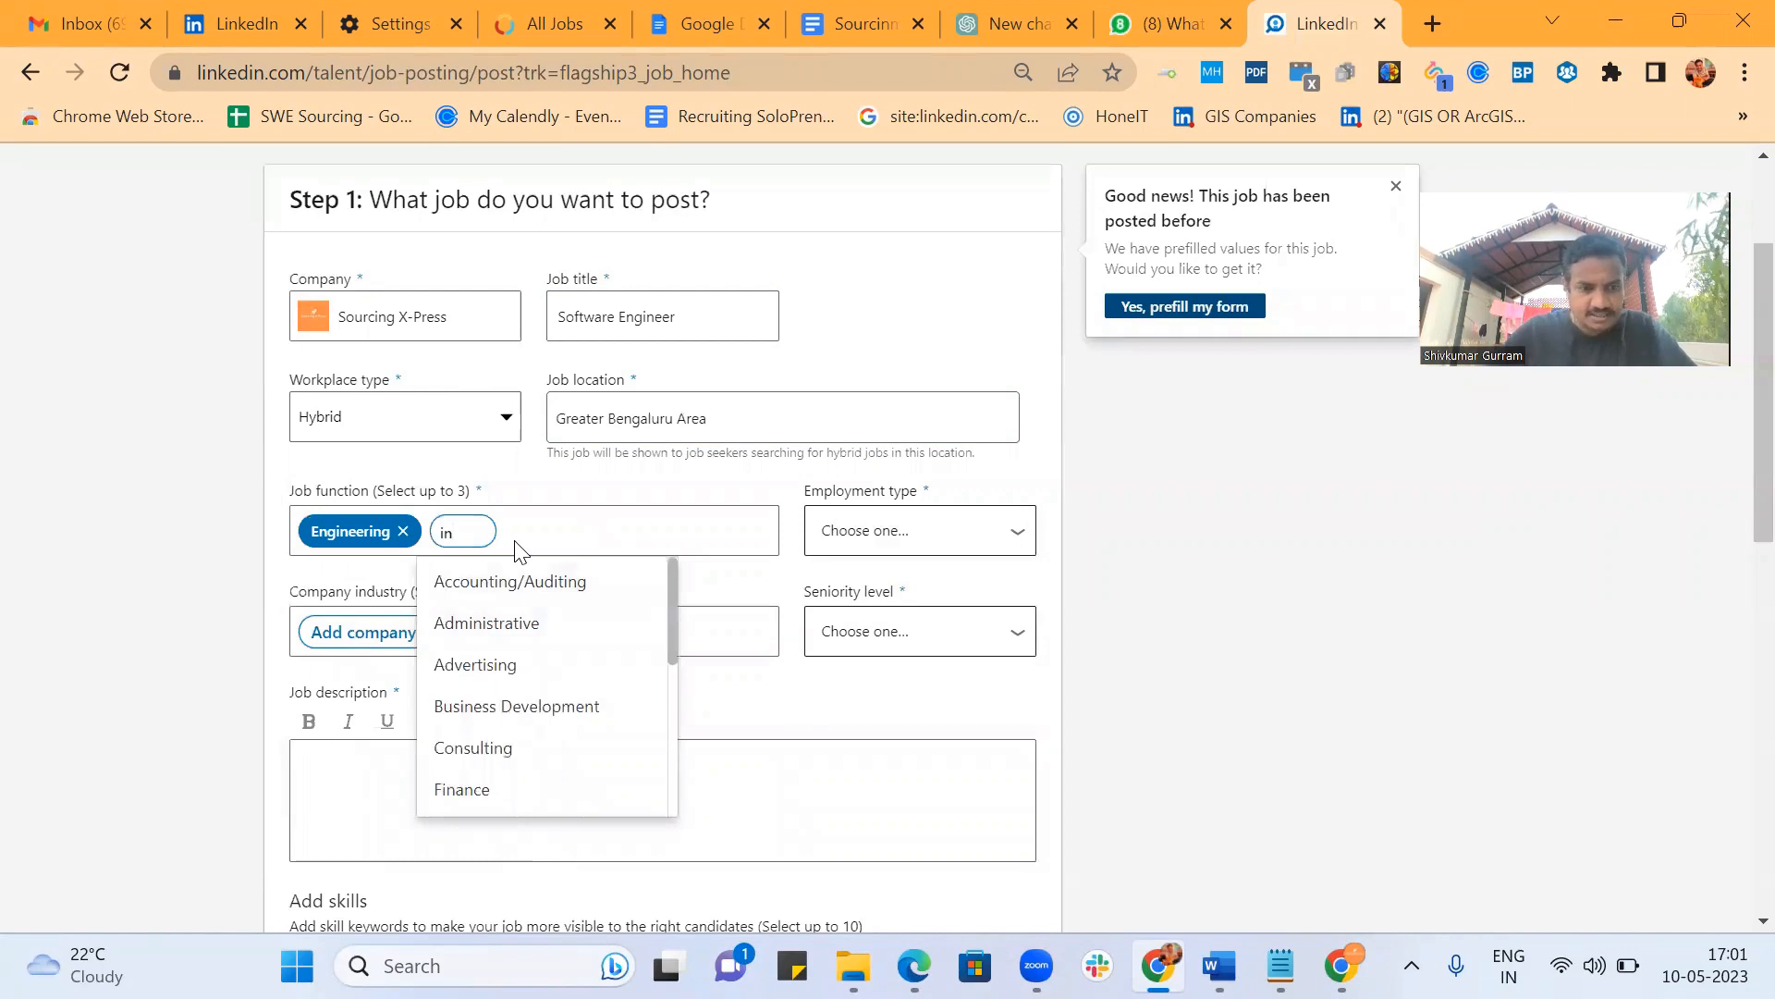
{"action": "scroll", "coordinate": [602, 680], "scroll_direction": "down", "scroll_amount": 2}
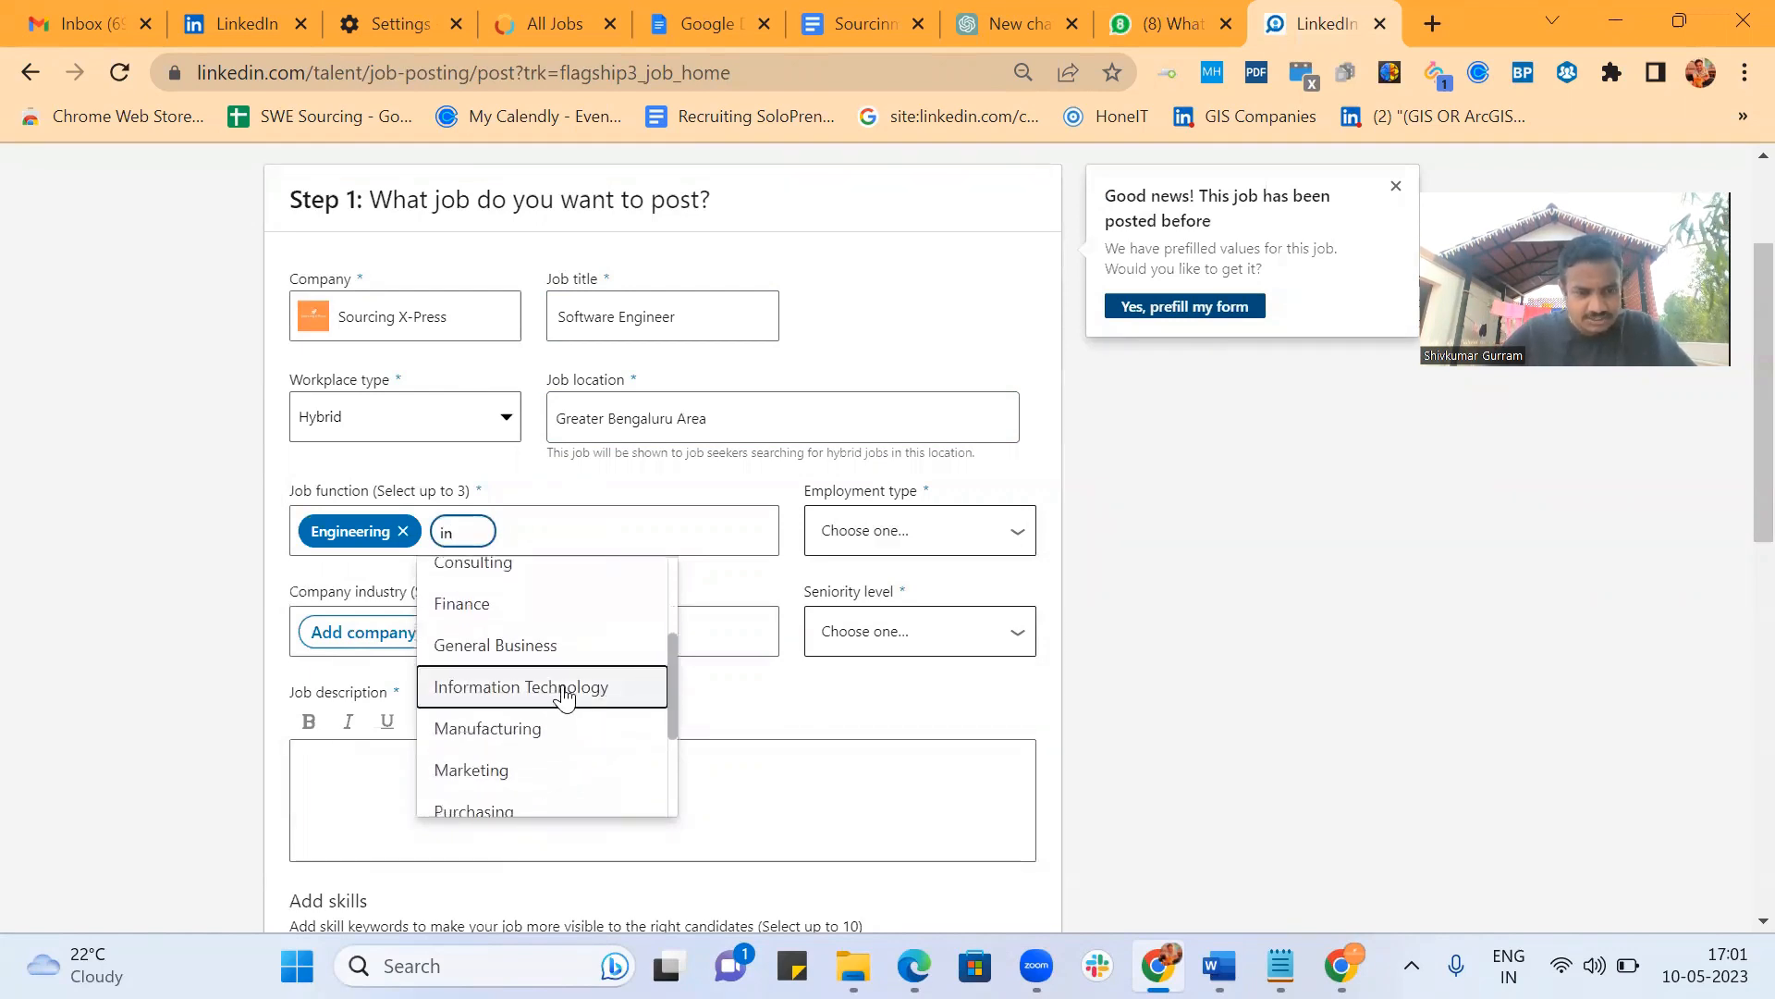
{"action": "left_click", "coordinate": [565, 695]}
{"action": "left_click", "coordinate": [914, 534]}
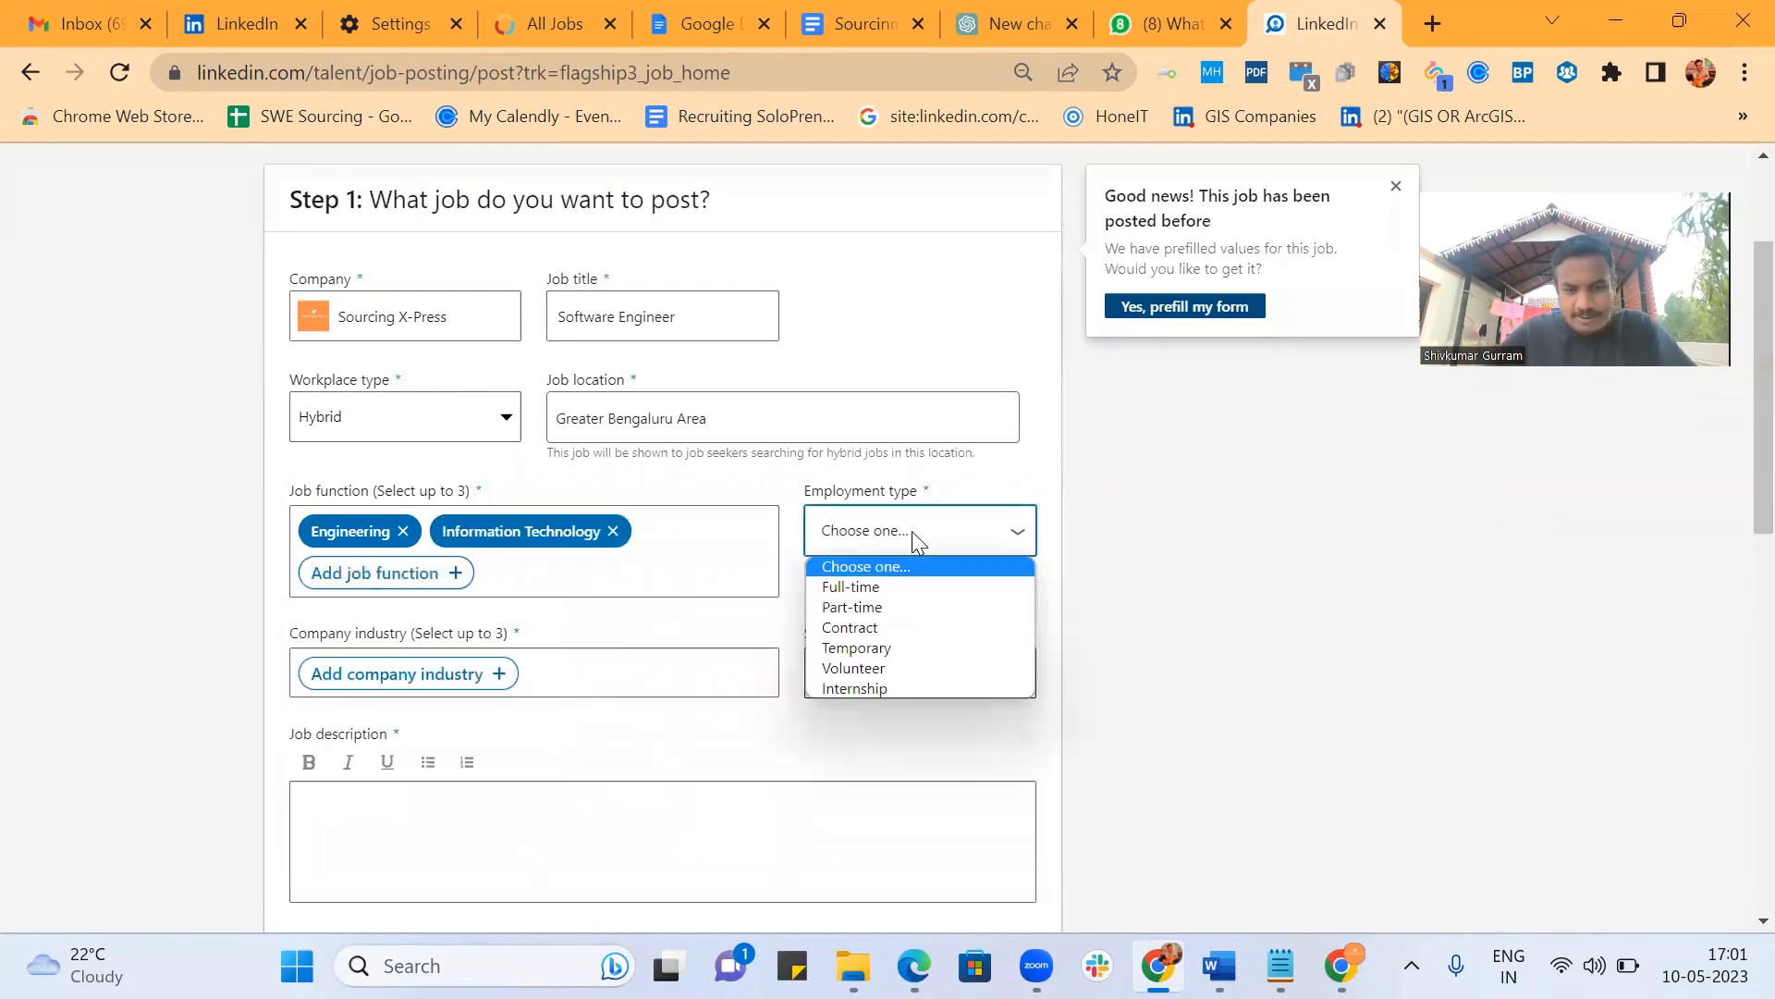
{"action": "left_click", "coordinate": [909, 585]}
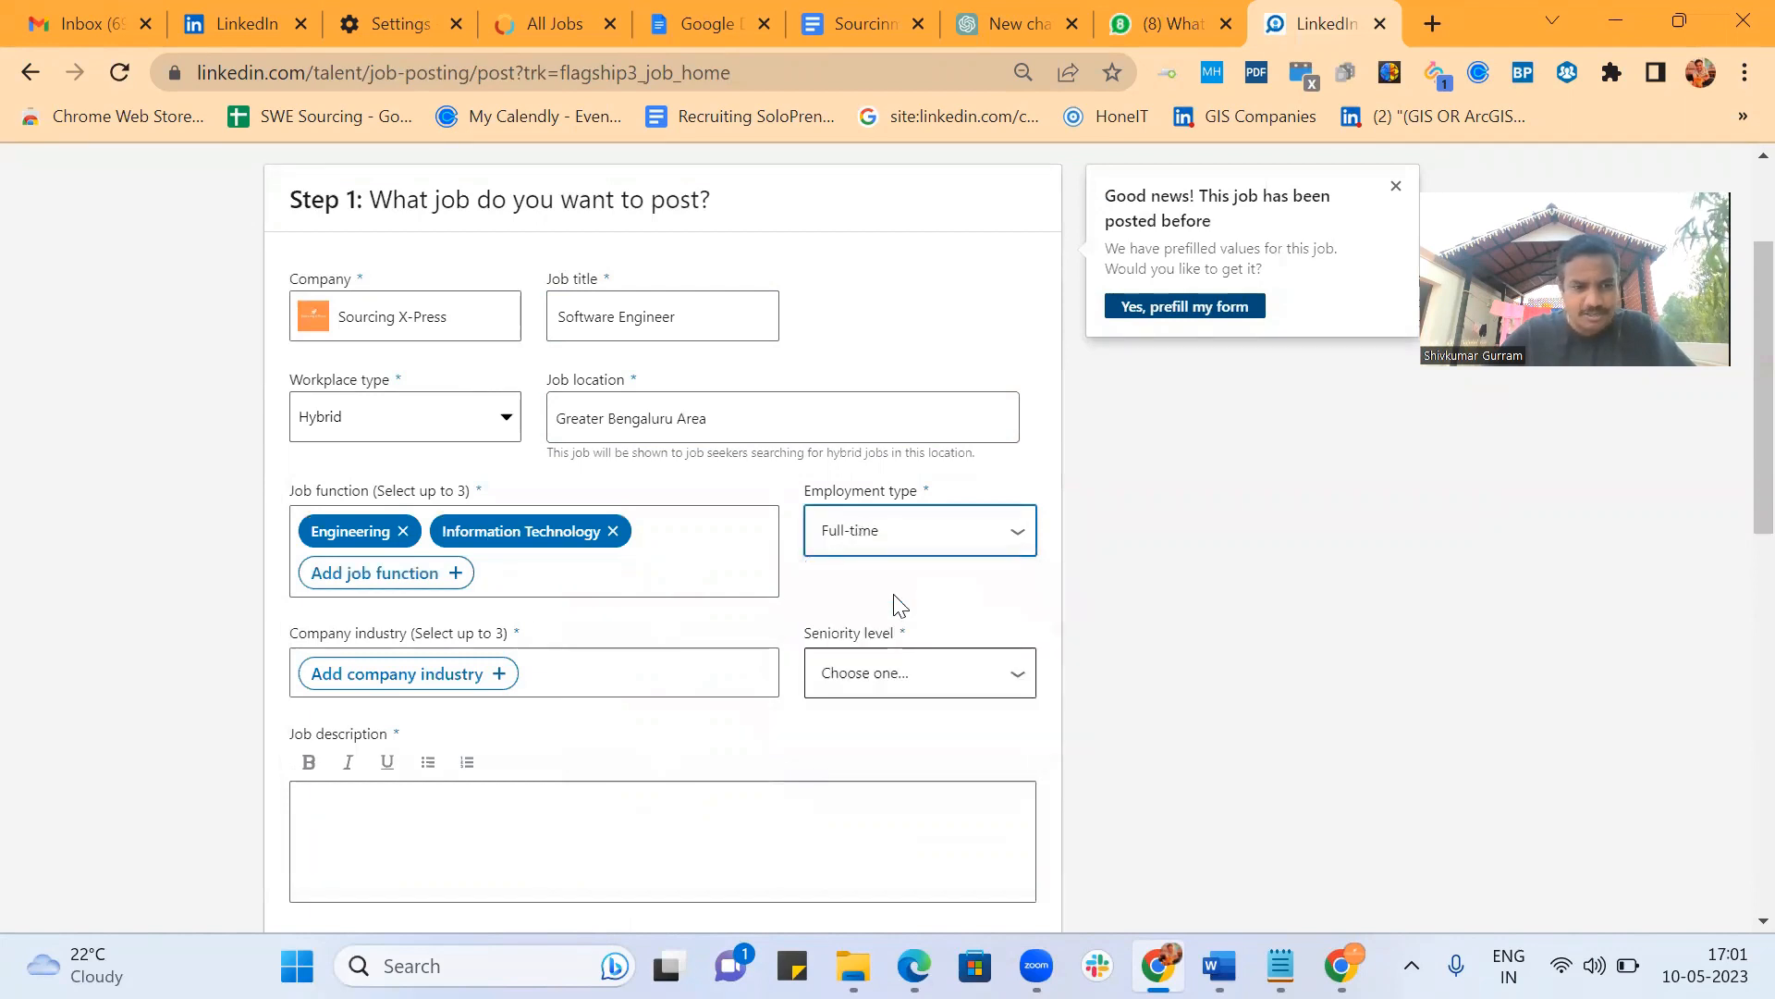
Add Computer & Network Security as the first company industry.
{"action": "left_click", "coordinate": [459, 682]}
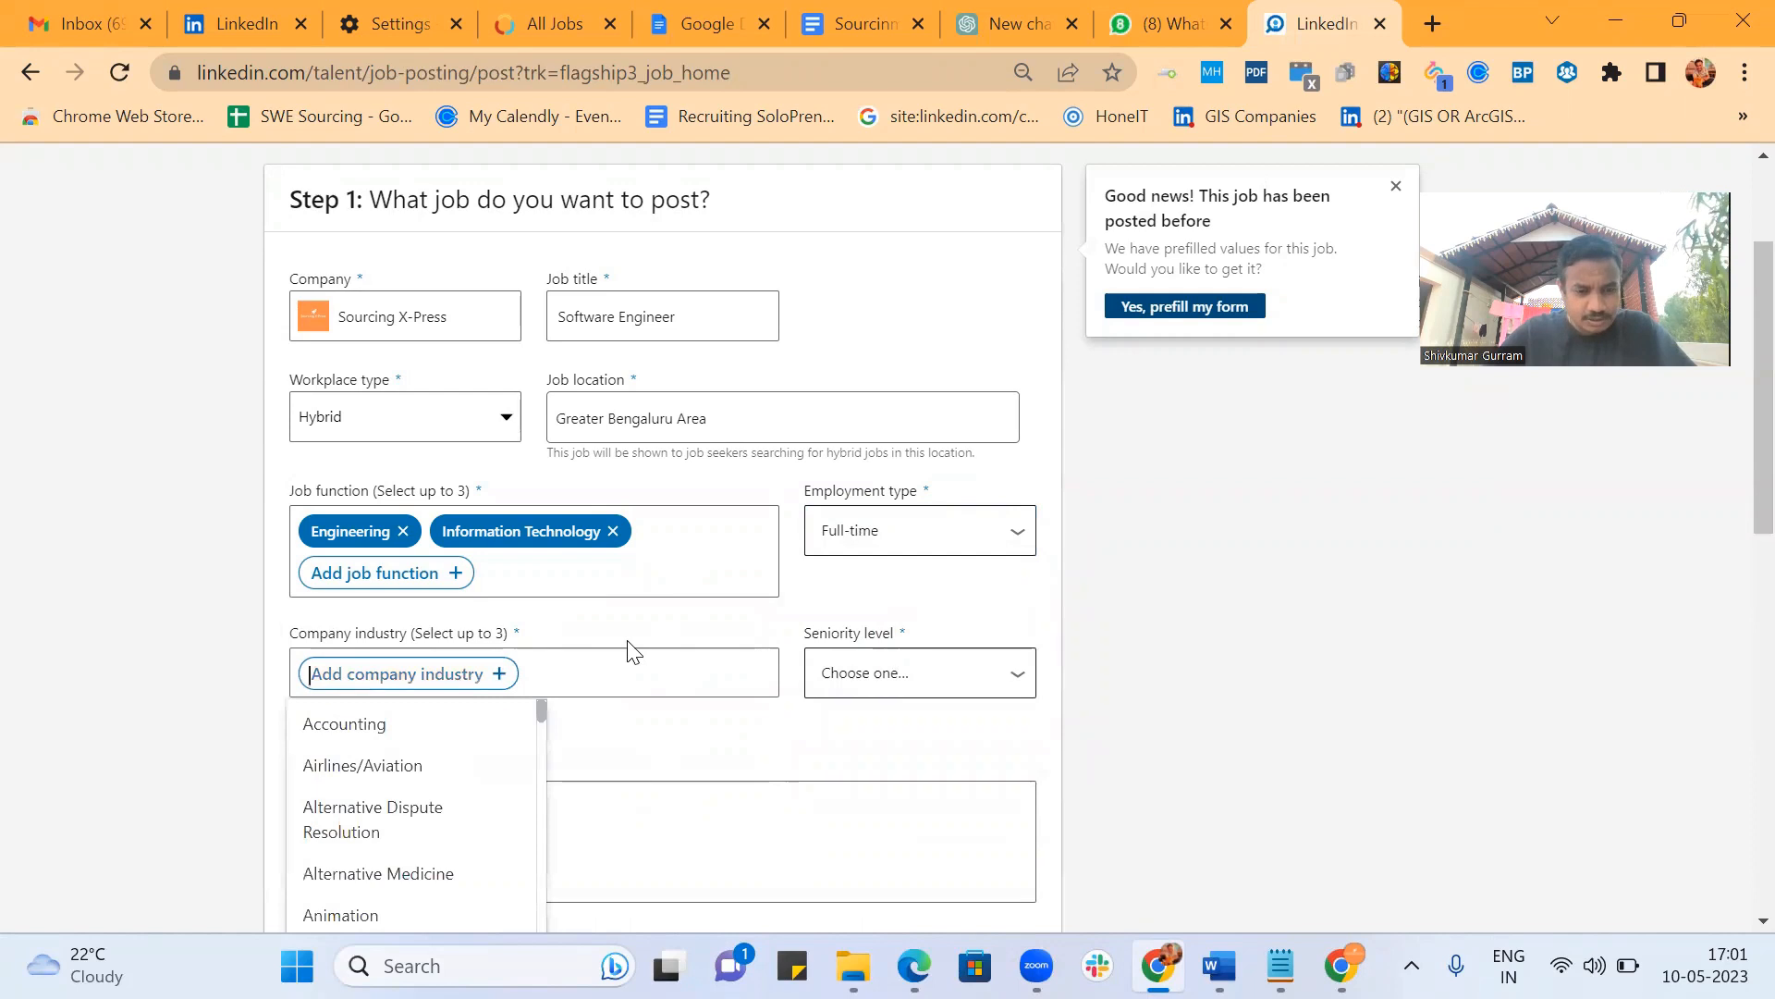
{"action": "scroll", "coordinate": [610, 648], "scroll_direction": "down", "scroll_amount": 2}
{"action": "scroll", "coordinate": [436, 627], "scroll_direction": "down", "scroll_amount": 5}
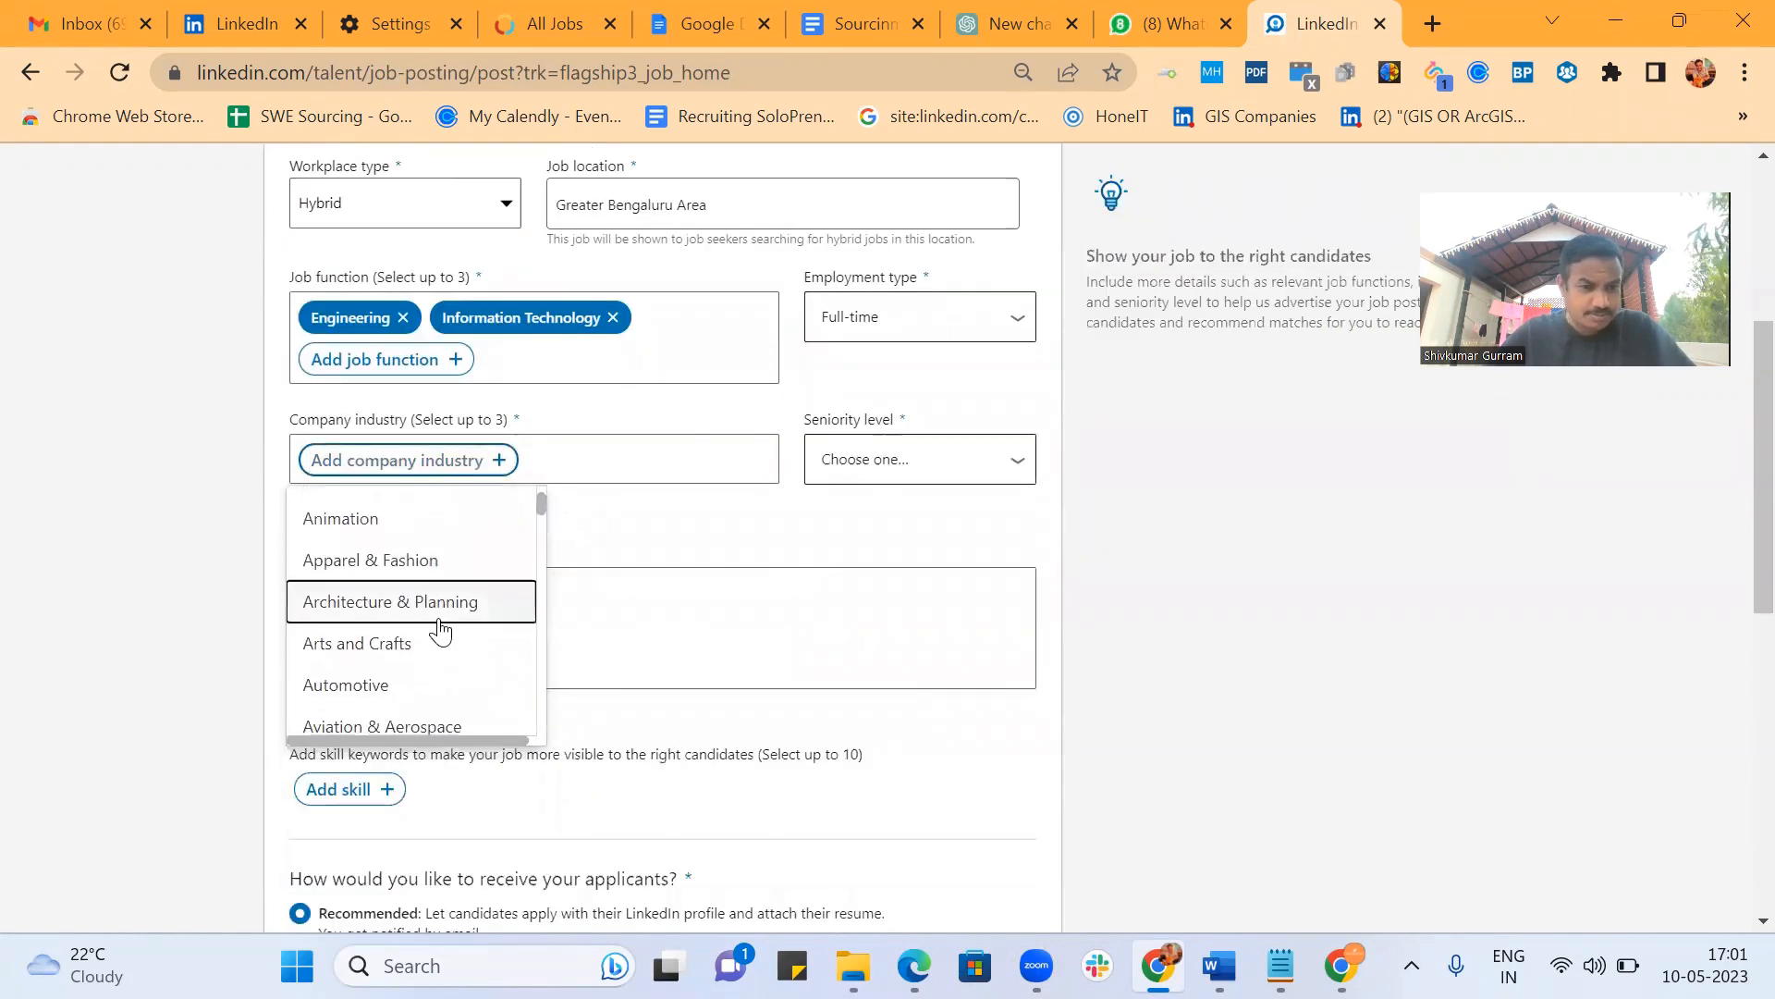
{"action": "scroll", "coordinate": [439, 629], "scroll_direction": "down", "scroll_amount": 4}
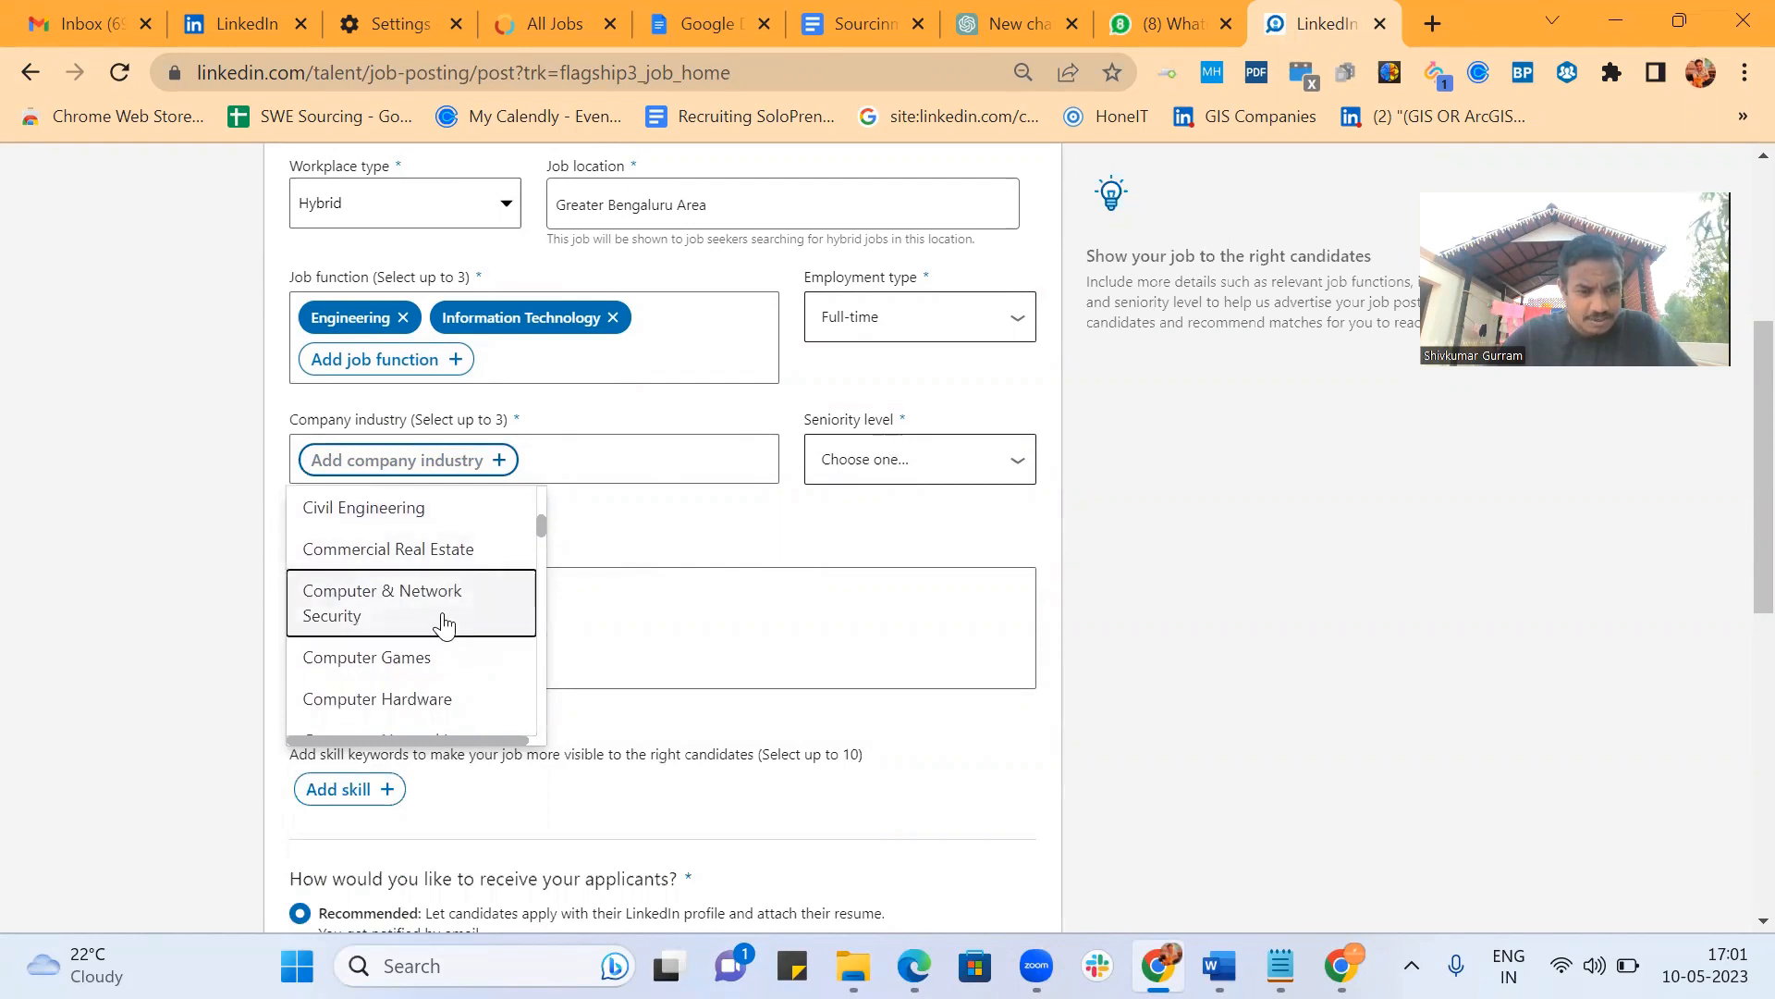
{"action": "left_click", "coordinate": [444, 625]}
Add Computer Networking and Computer Software as the second and third company industries.
{"action": "scroll", "coordinate": [662, 666], "scroll_direction": "down", "scroll_amount": 3}
{"action": "scroll", "coordinate": [662, 668], "scroll_direction": "down", "scroll_amount": 4}
{"action": "scroll", "coordinate": [662, 668], "scroll_direction": "down", "scroll_amount": 3}
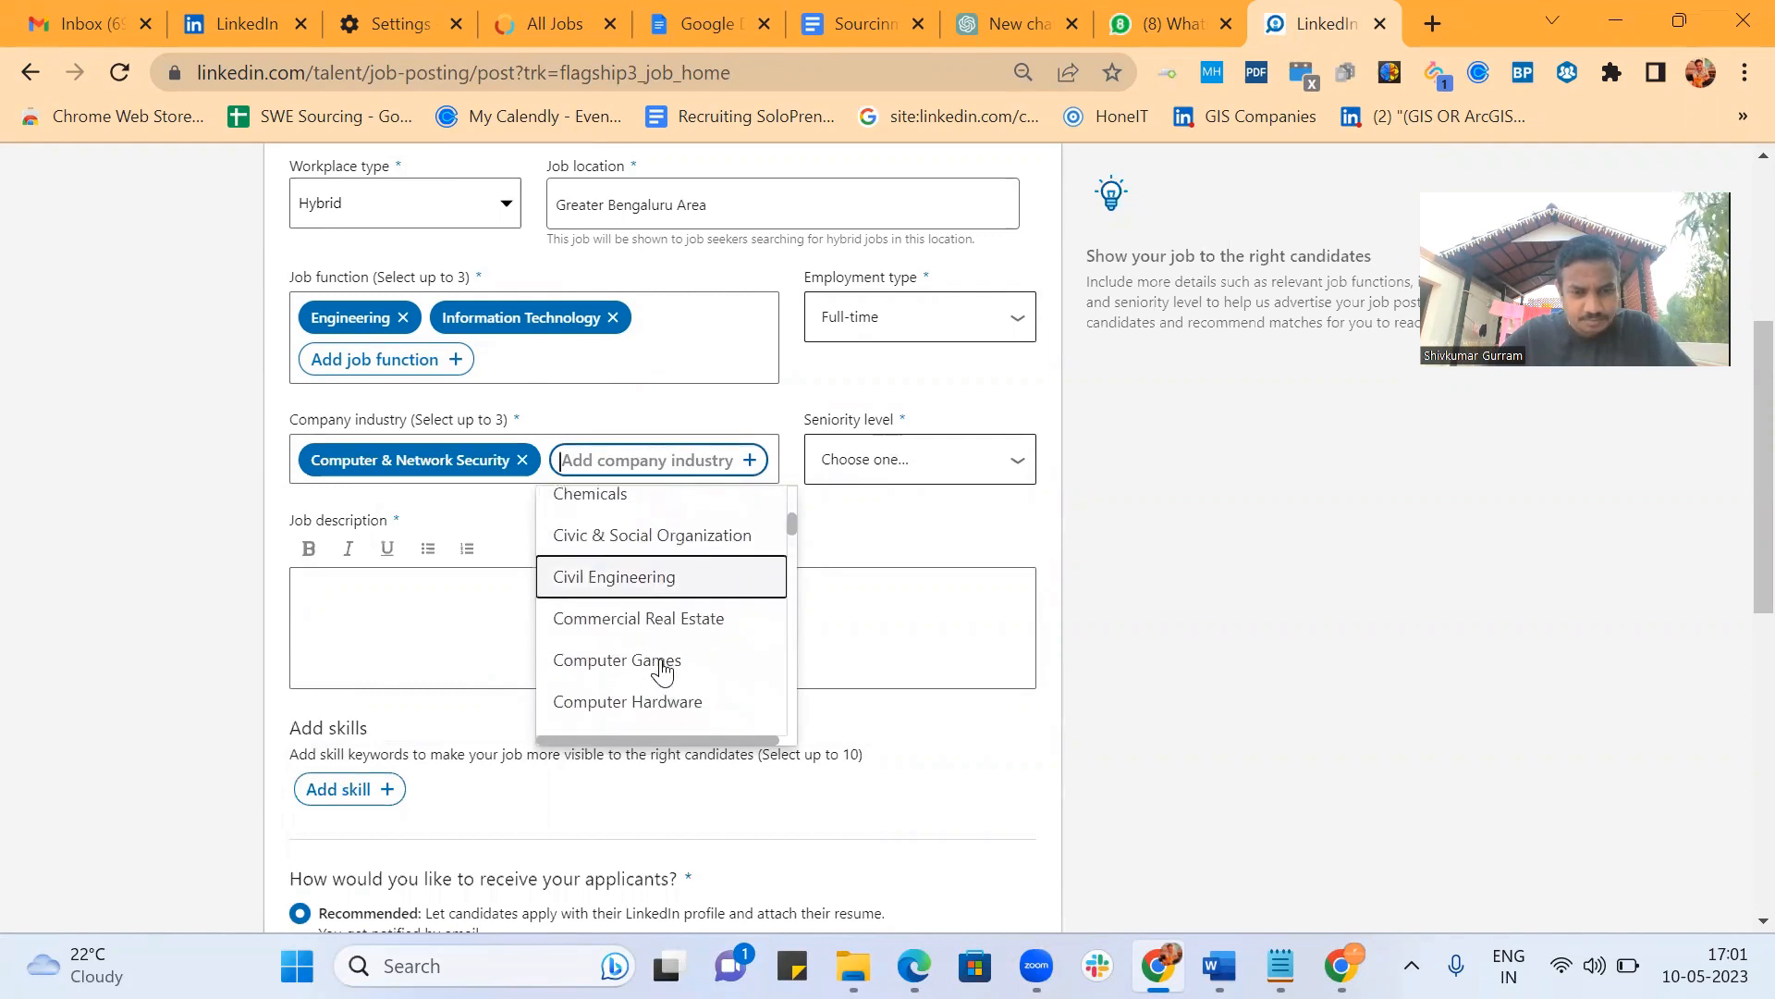
{"action": "scroll", "coordinate": [662, 668], "scroll_direction": "down", "scroll_amount": 1}
{"action": "scroll", "coordinate": [717, 658], "scroll_direction": "down", "scroll_amount": 1}
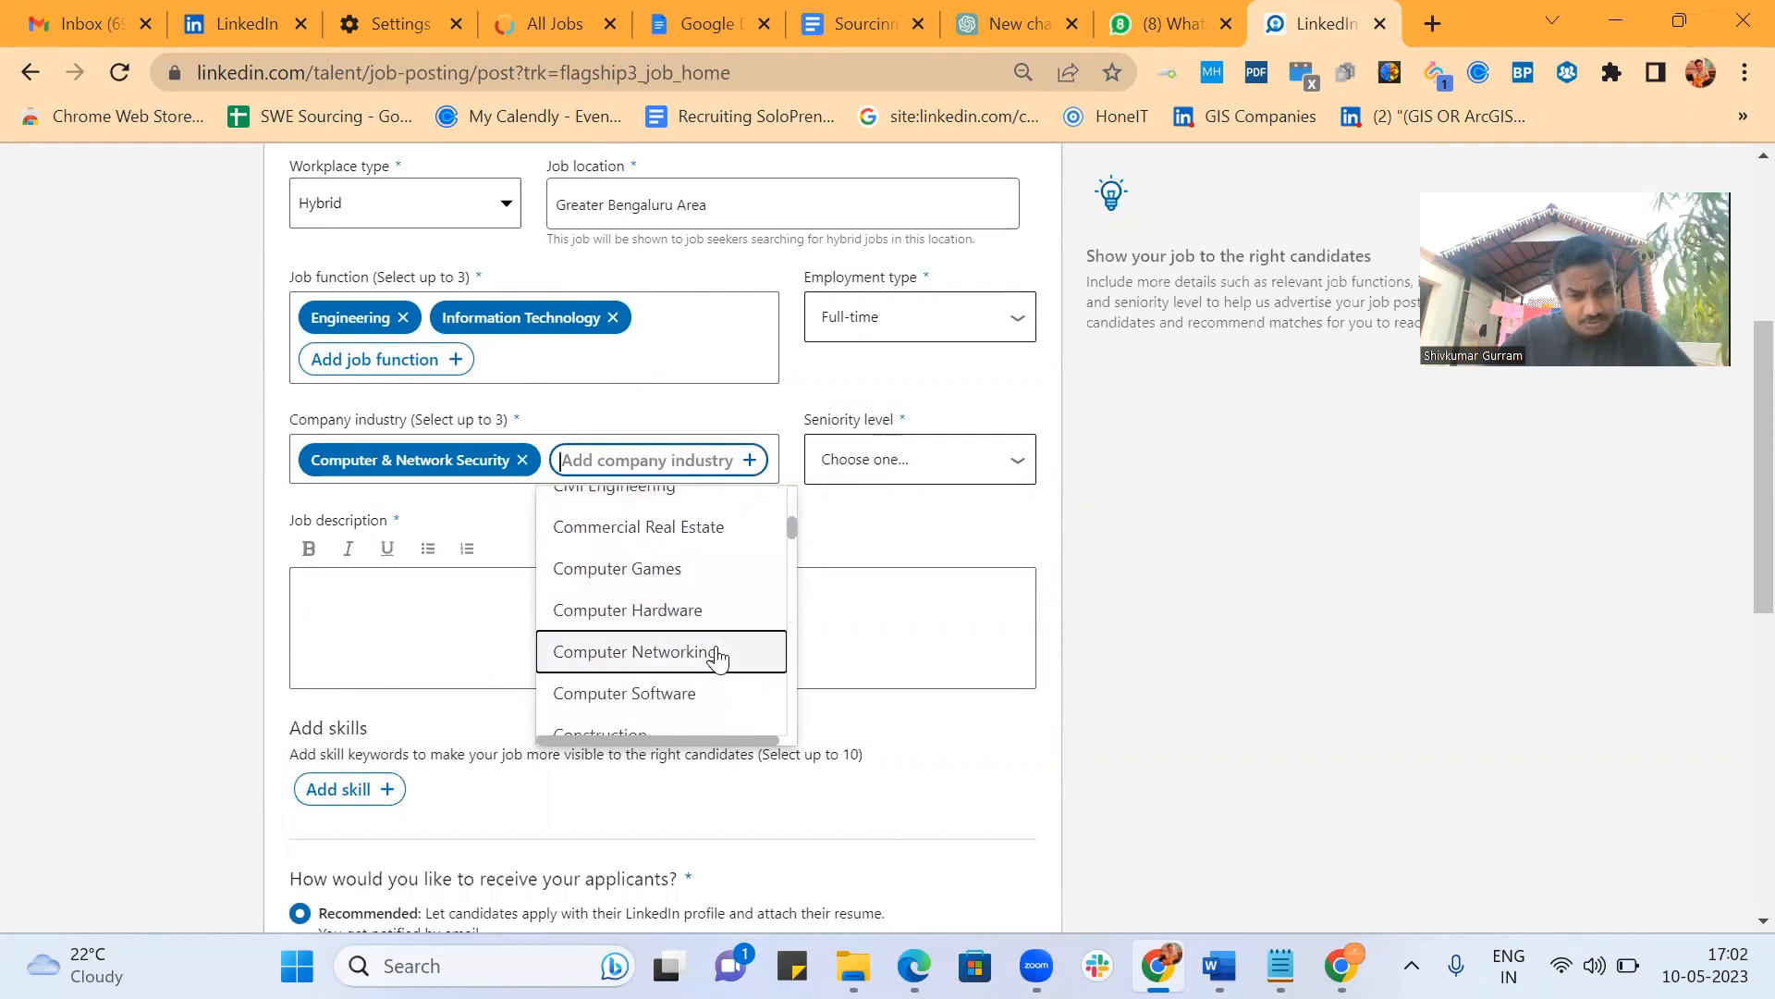
{"action": "left_click", "coordinate": [717, 658]}
{"action": "type", "text": "c"}
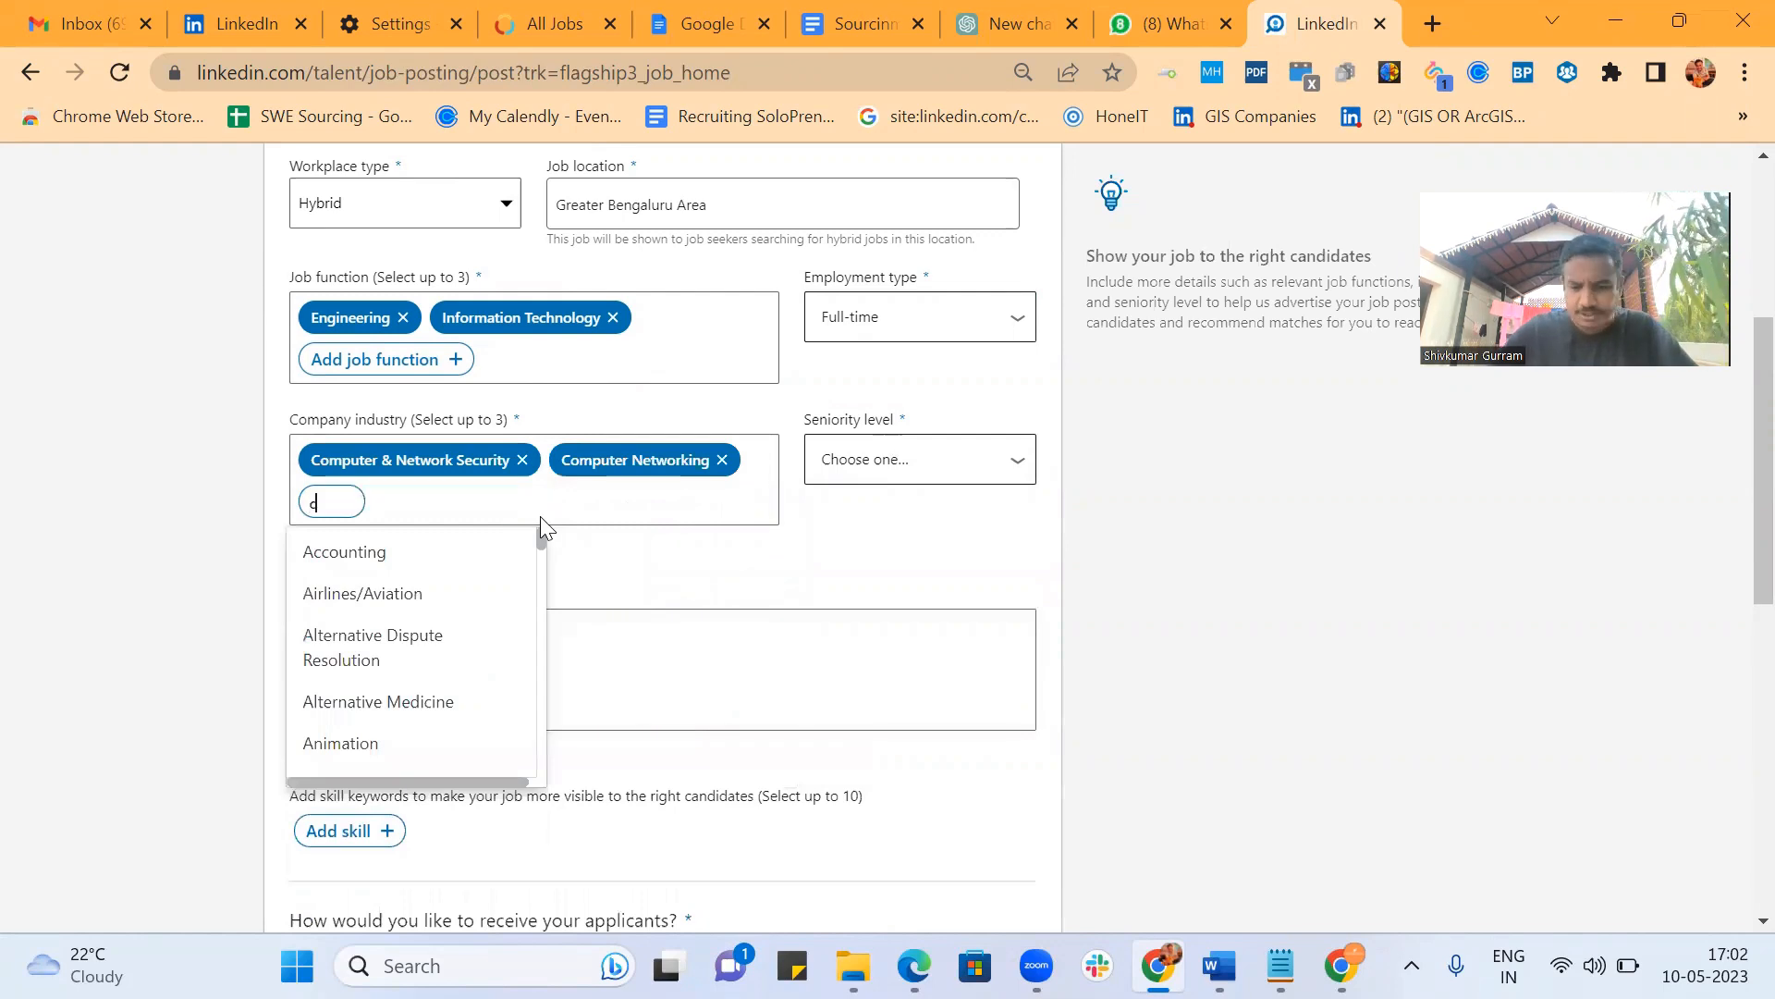
{"action": "type", "text": "ompute"}
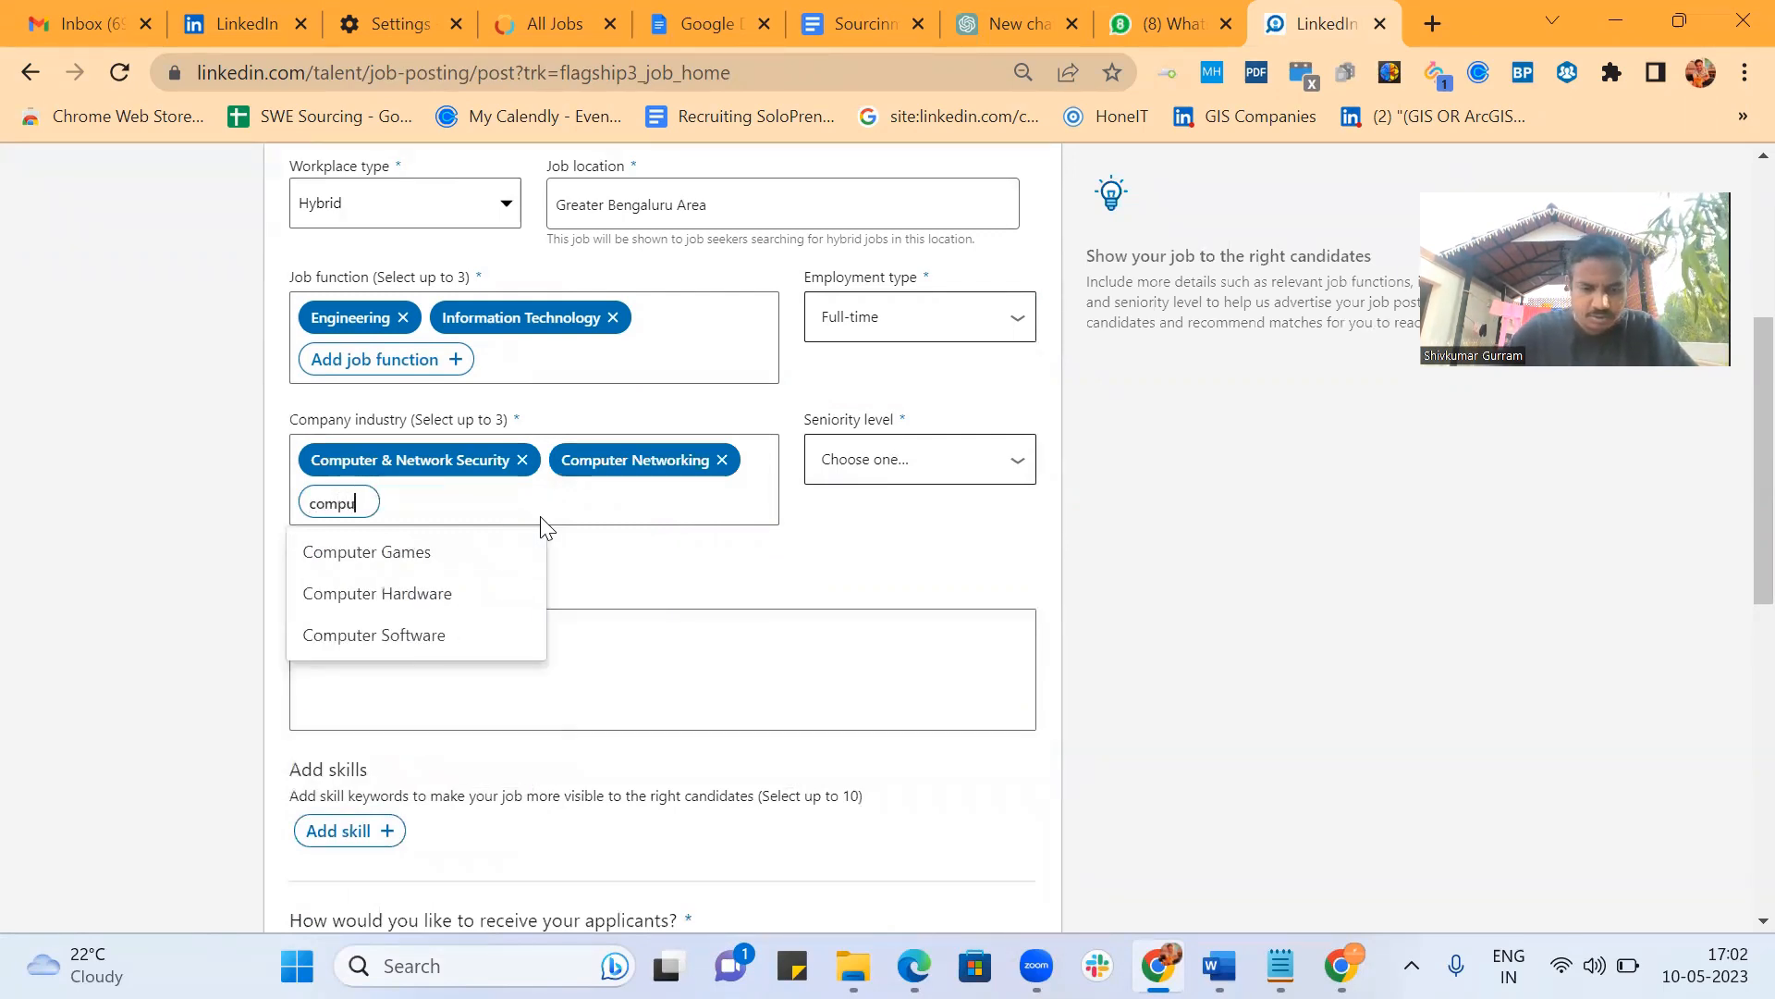
{"action": "left_click", "coordinate": [433, 638]}
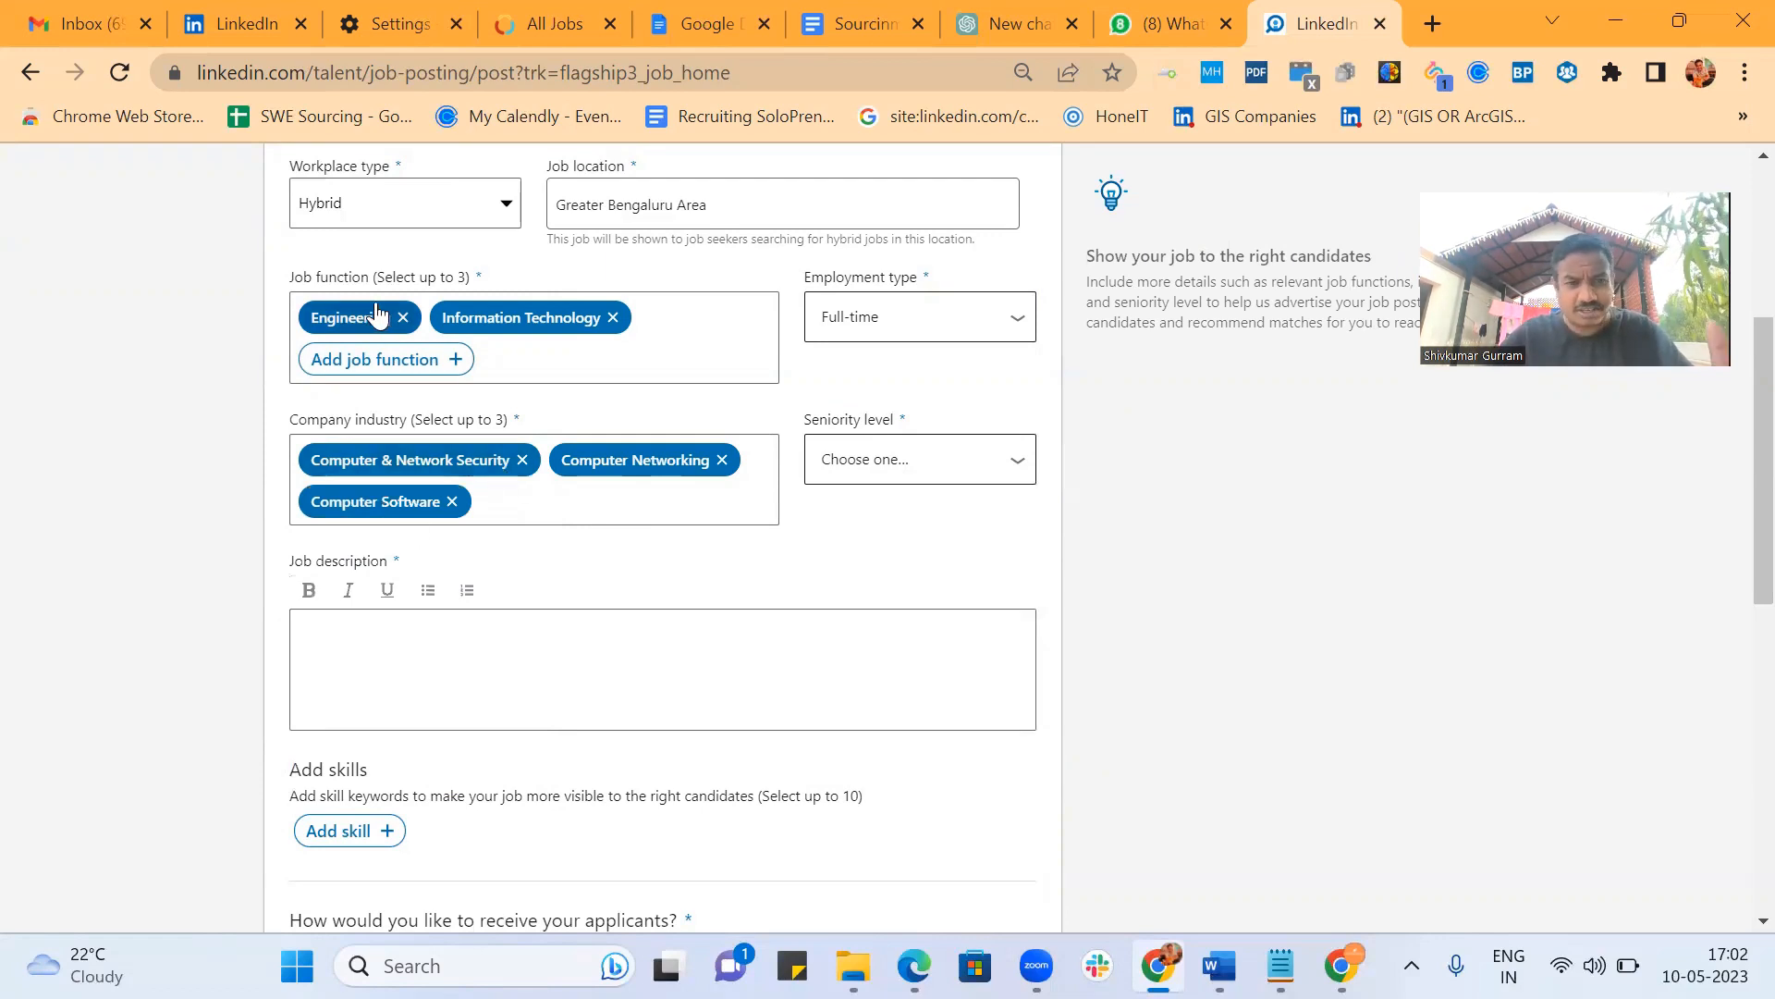
Set the seniority level to Associate and paste the prepared C++ software developer text into the job description.
{"action": "left_click", "coordinate": [944, 462]}
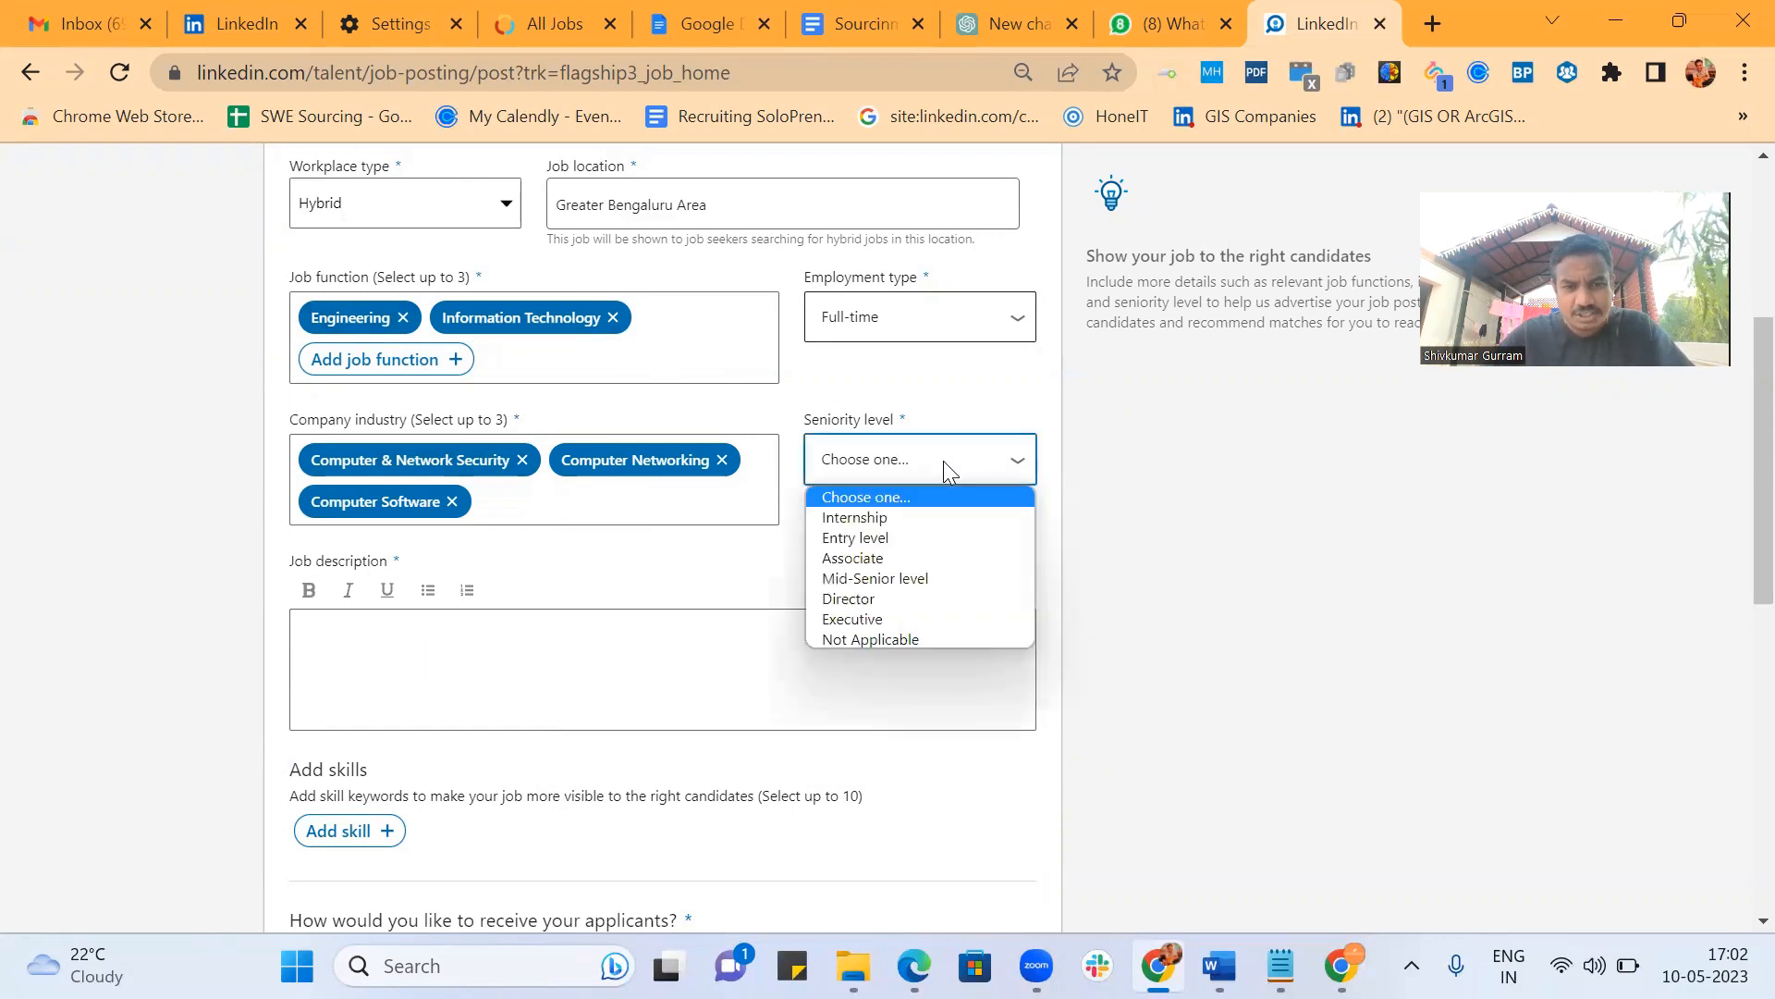
{"action": "left_click", "coordinate": [934, 562]}
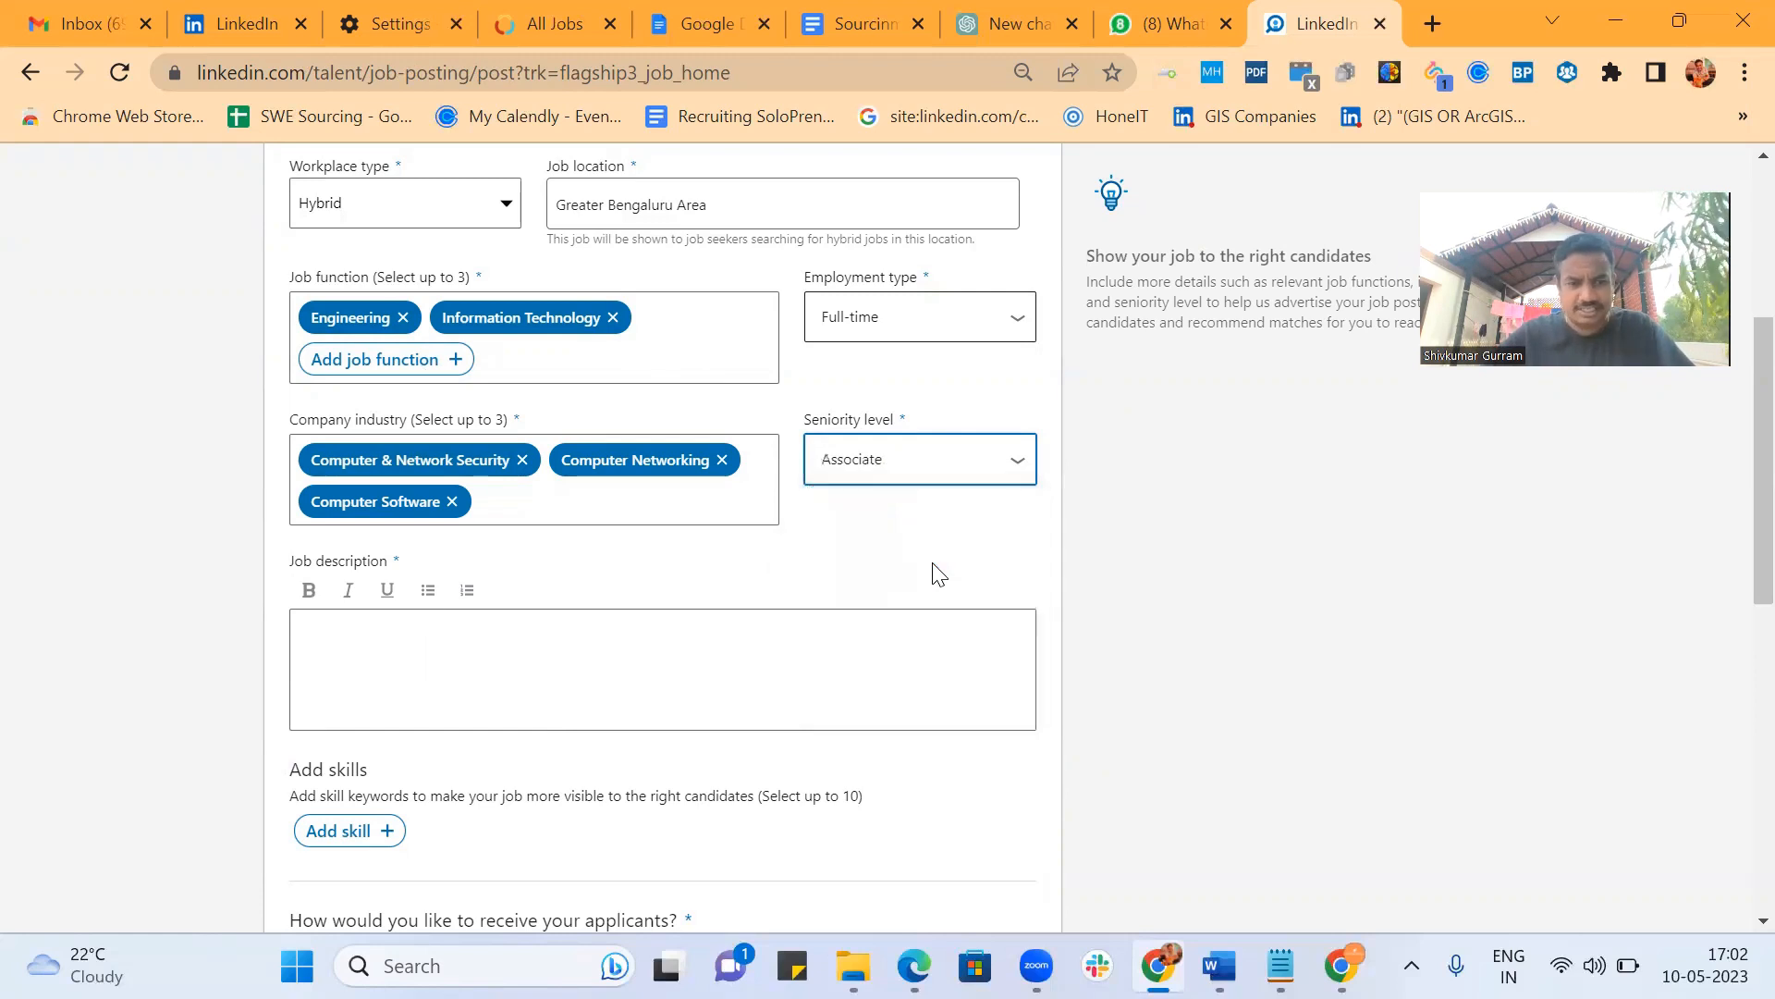
{"action": "left_click", "coordinate": [572, 658]}
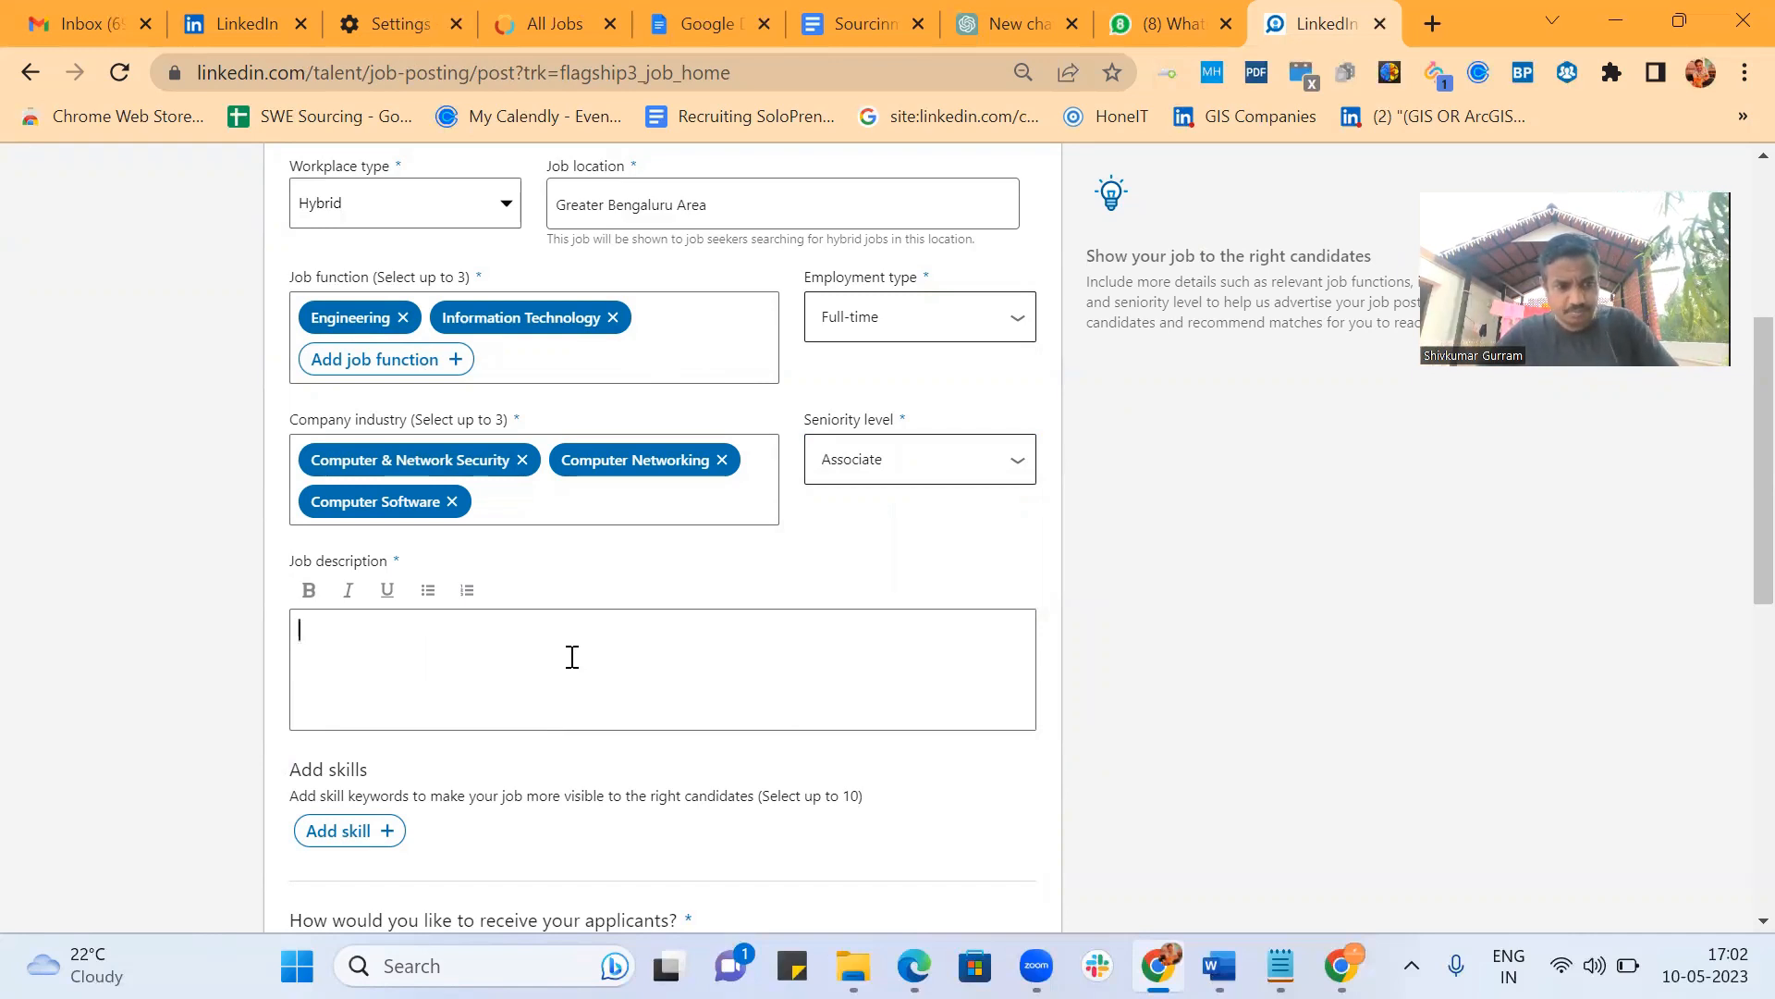
{"action": "key", "text": "ctrl+v"}
{"action": "scroll", "coordinate": [574, 665], "scroll_direction": "up", "scroll_amount": 3}
{"action": "scroll", "coordinate": [574, 666], "scroll_direction": "down", "scroll_amount": 6}
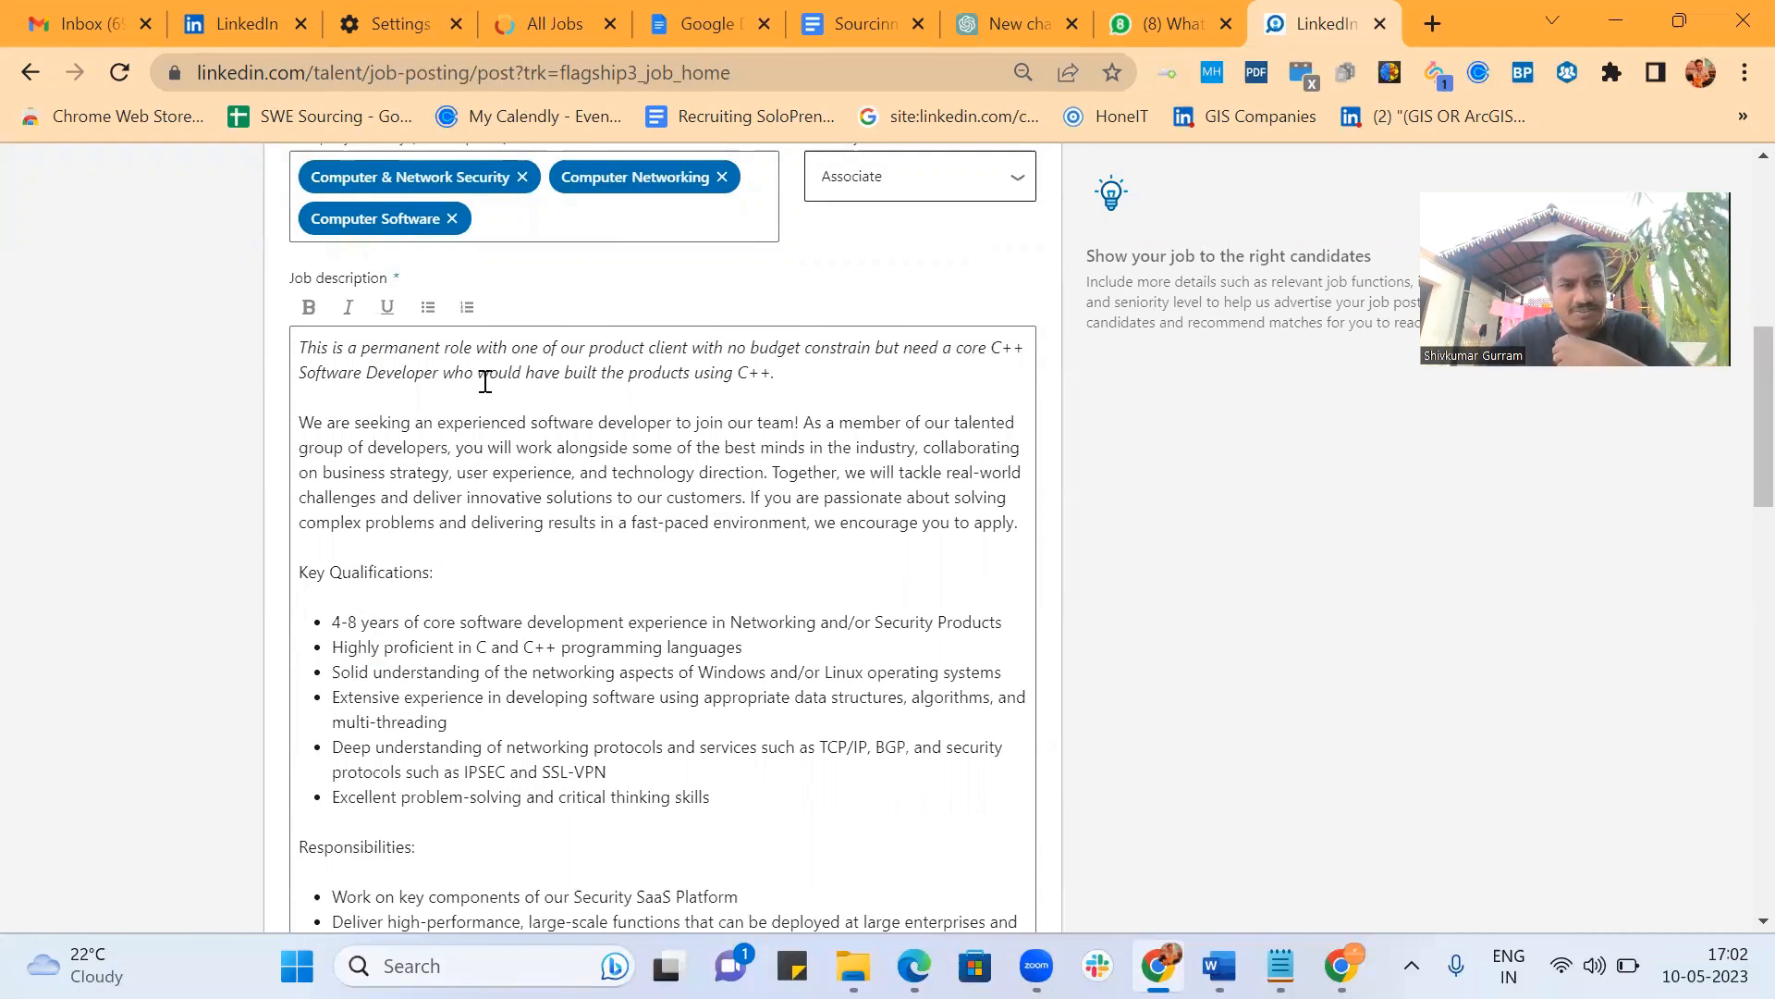
Make the italic opening paragraph and the Key Qualifications heading of the job description bold.
{"action": "left_click", "coordinate": [841, 378]}
{"action": "left_click_drag", "start_coordinate": [775, 373], "coordinate": [286, 347]}
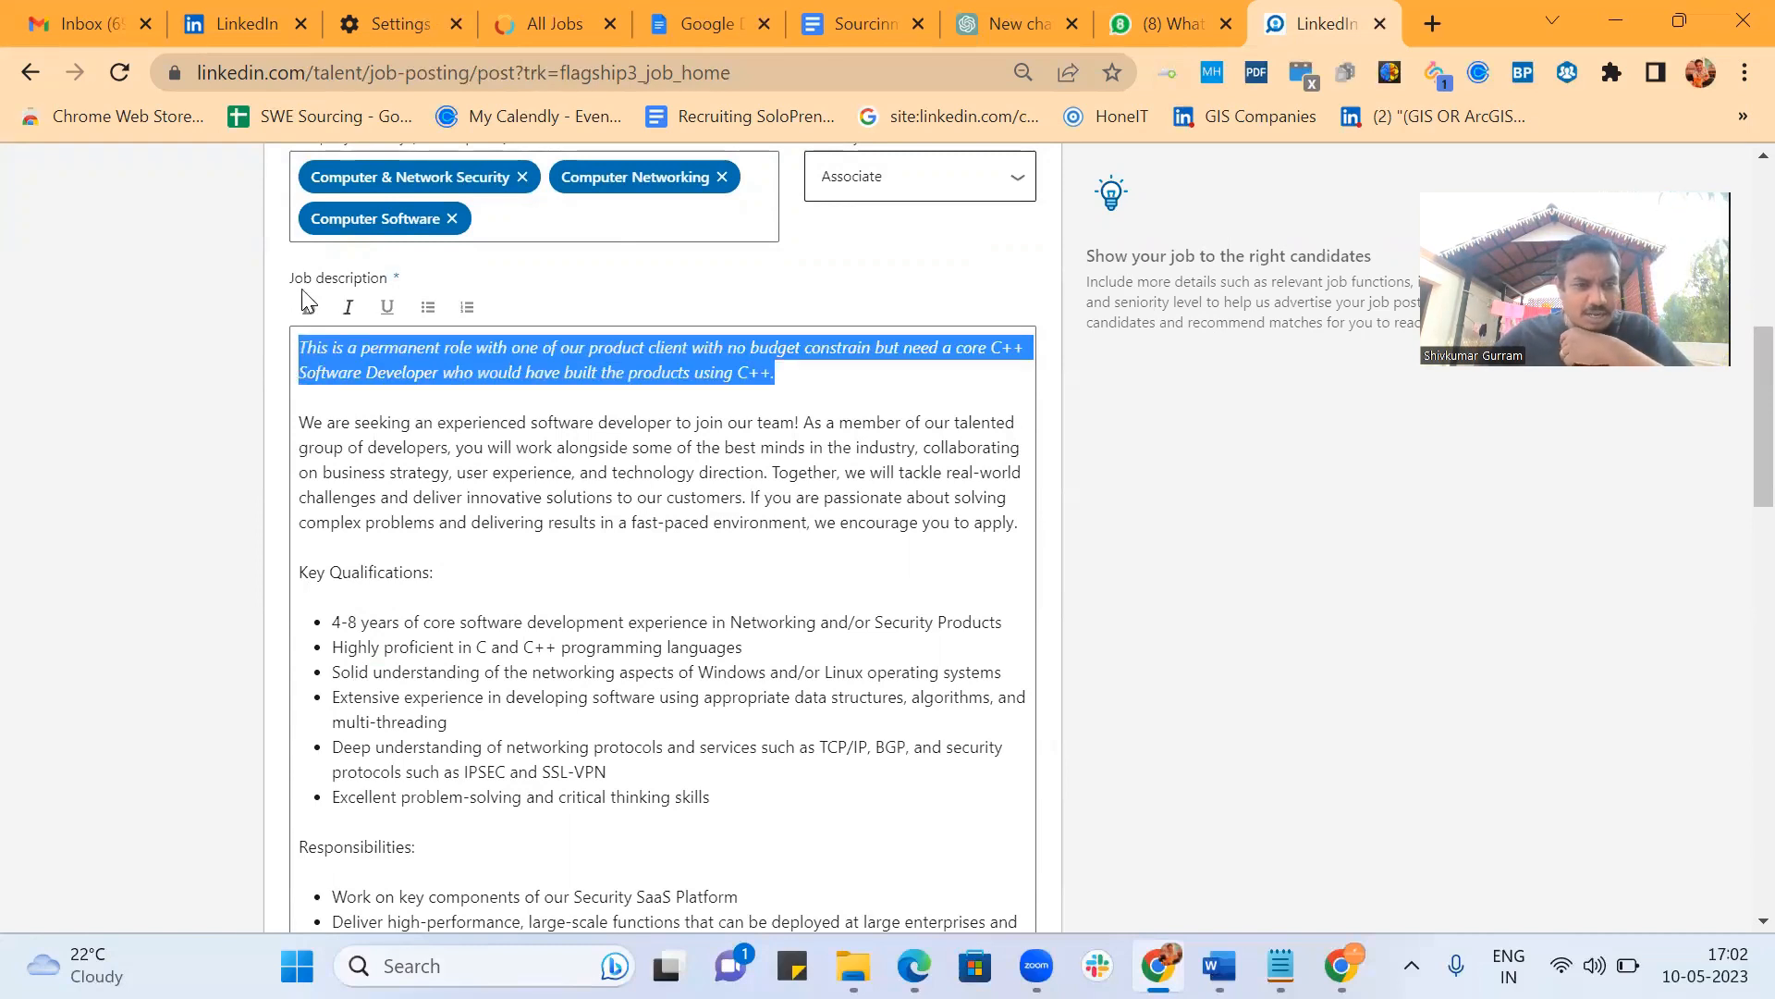
{"action": "left_click", "coordinate": [309, 308]}
{"action": "left_click", "coordinate": [628, 548]}
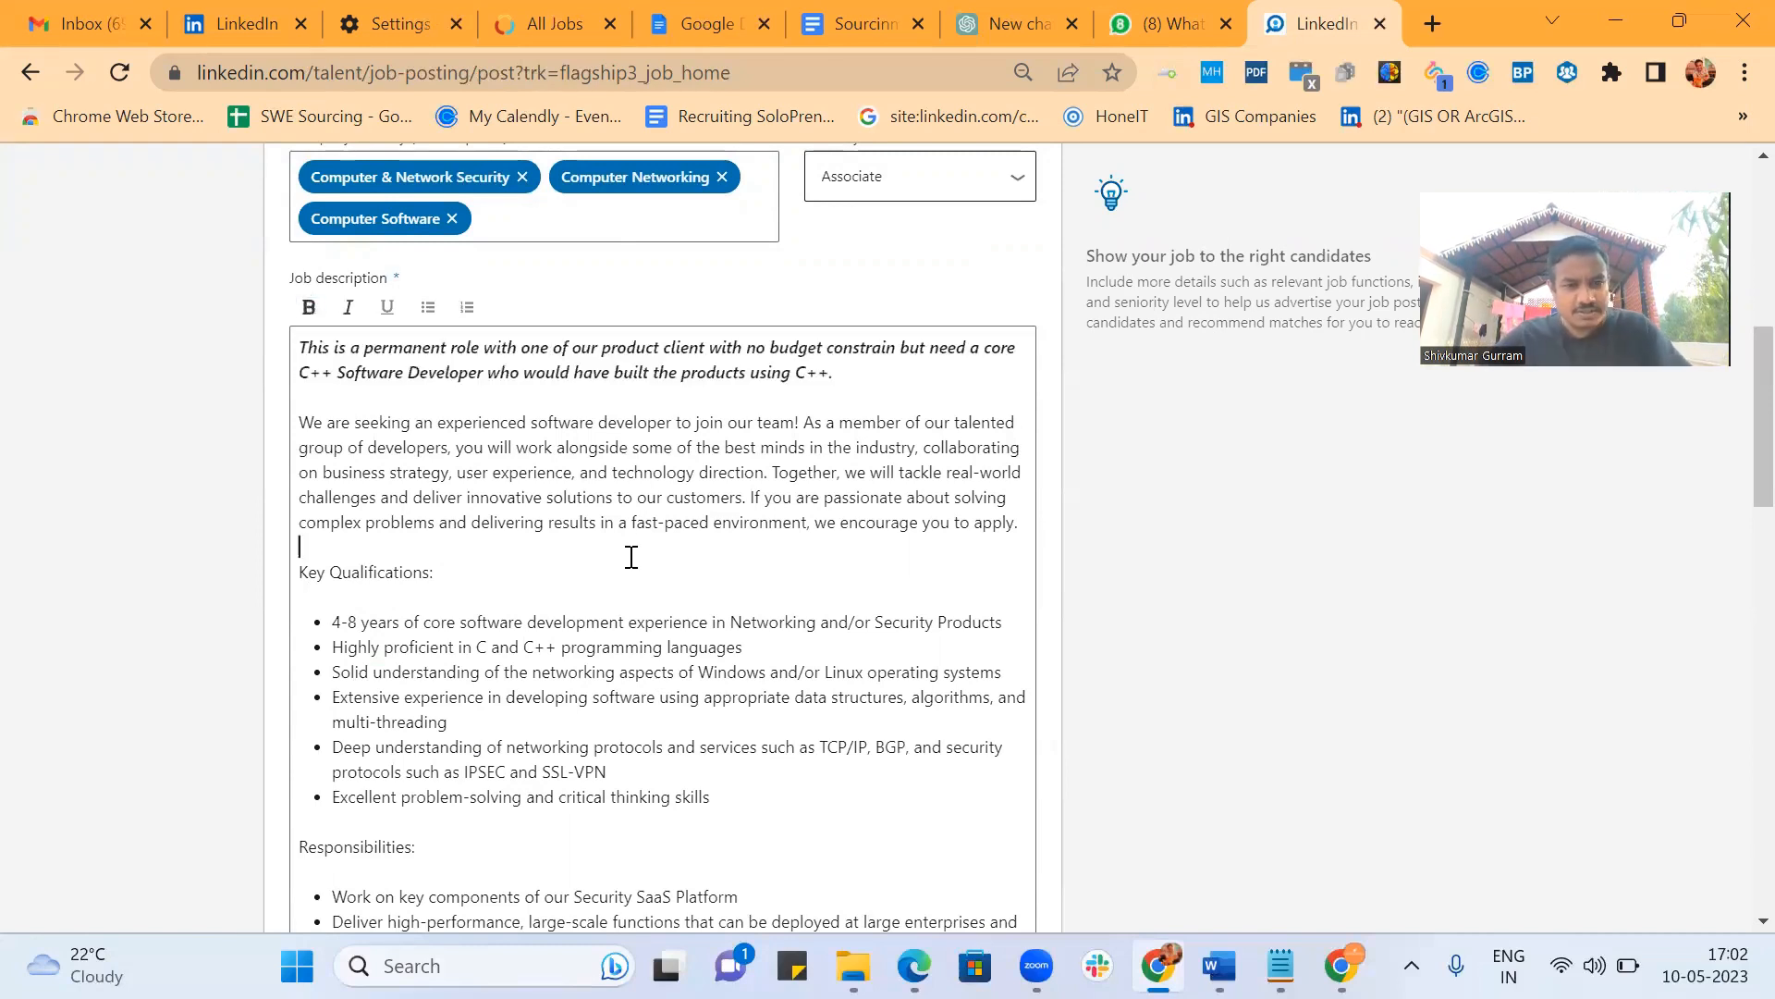
{"action": "left_click_drag", "start_coordinate": [437, 574], "coordinate": [281, 584]}
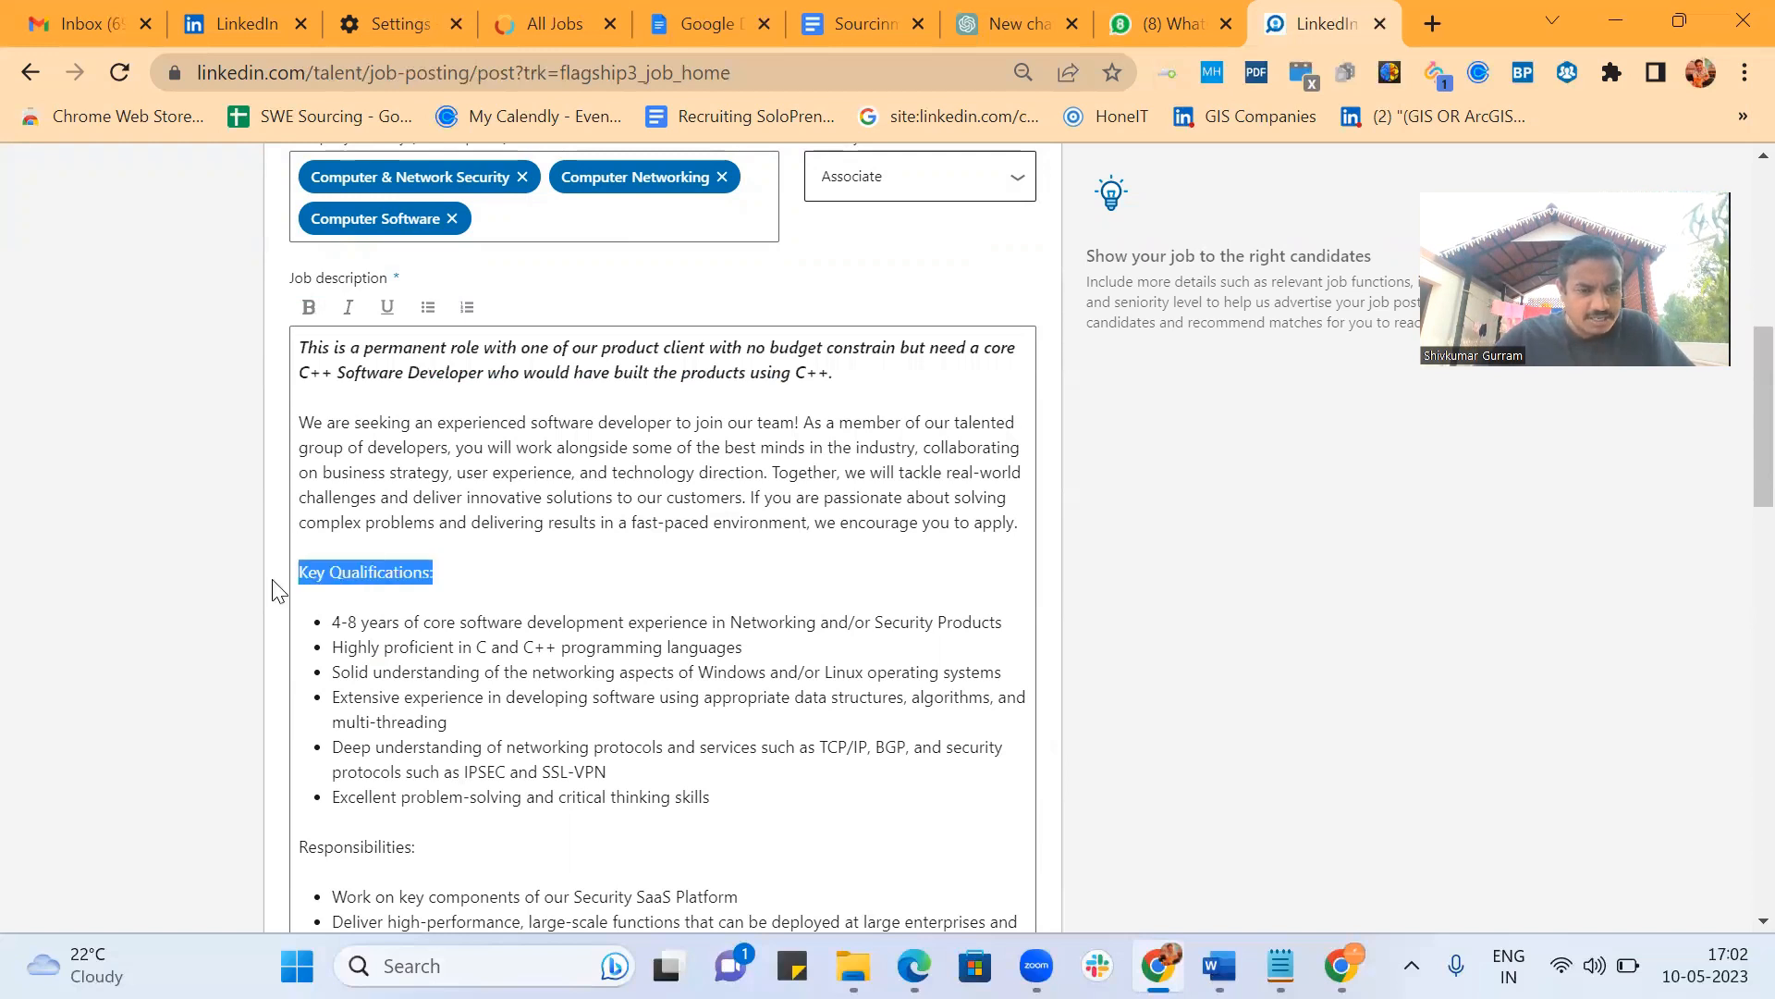
{"action": "left_click", "coordinate": [309, 308]}
Make the Responsibilities heading in the job description bold.
{"action": "scroll", "coordinate": [594, 519], "scroll_direction": "down", "scroll_amount": 2}
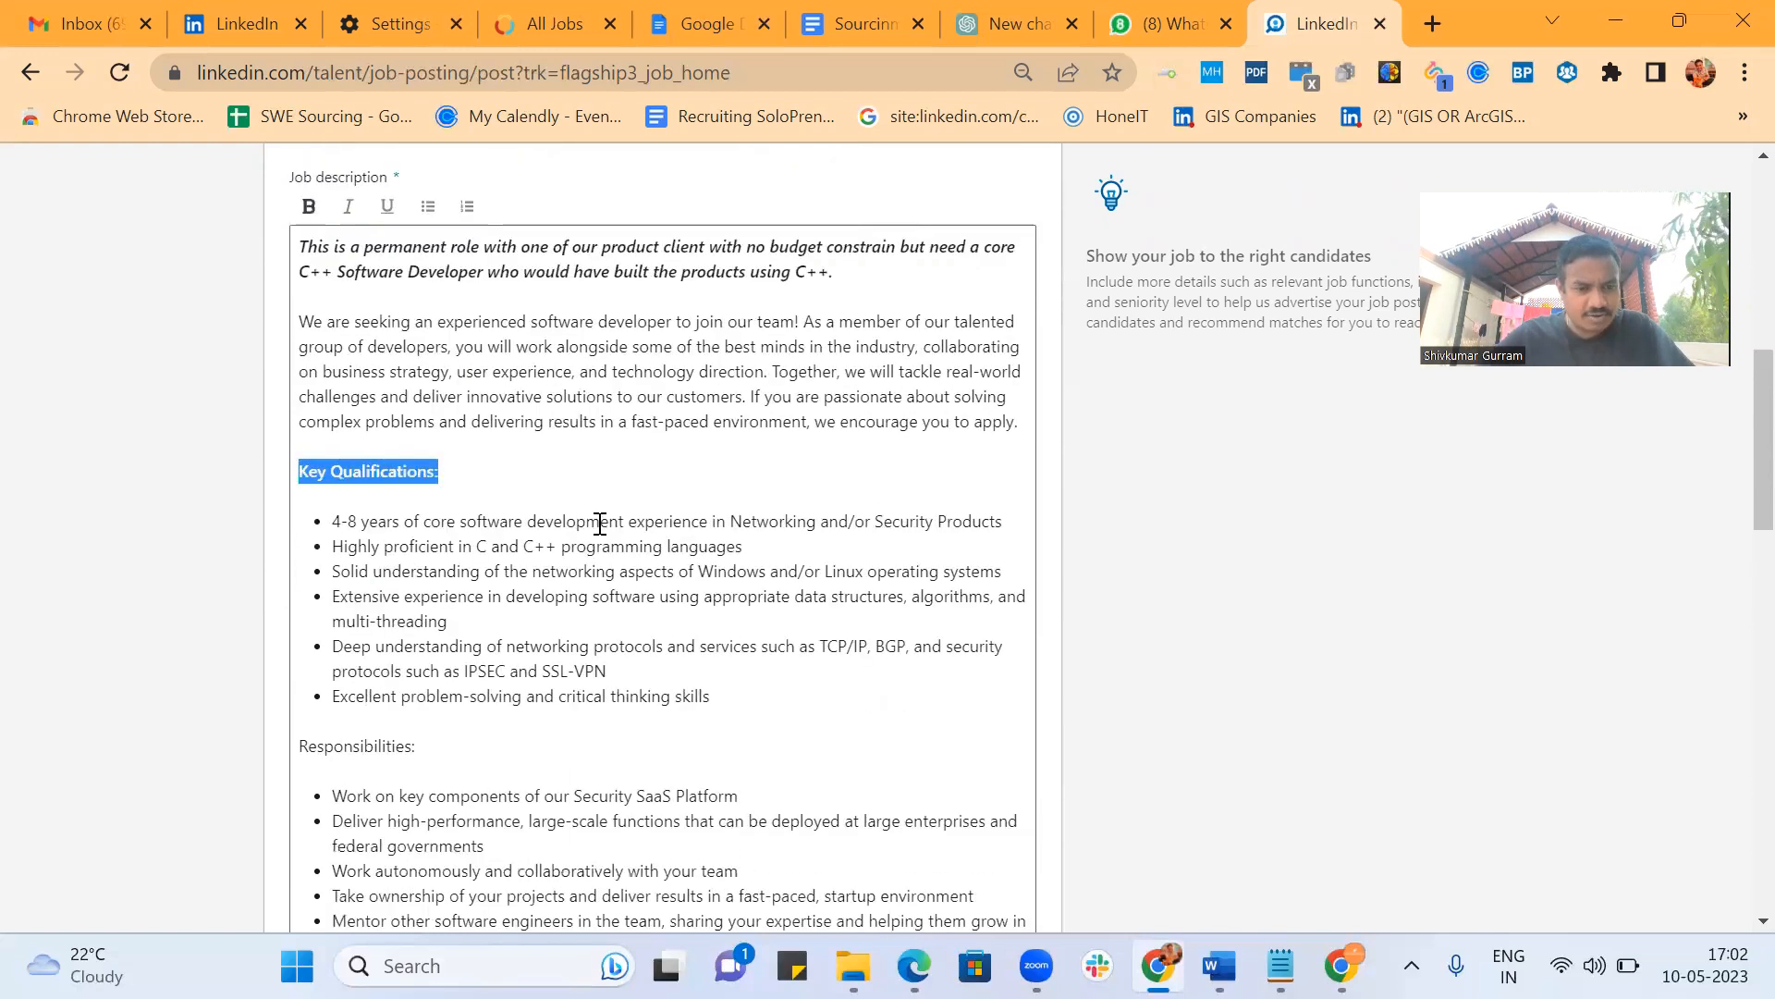
{"action": "left_click_drag", "start_coordinate": [439, 686], "coordinate": [286, 690]}
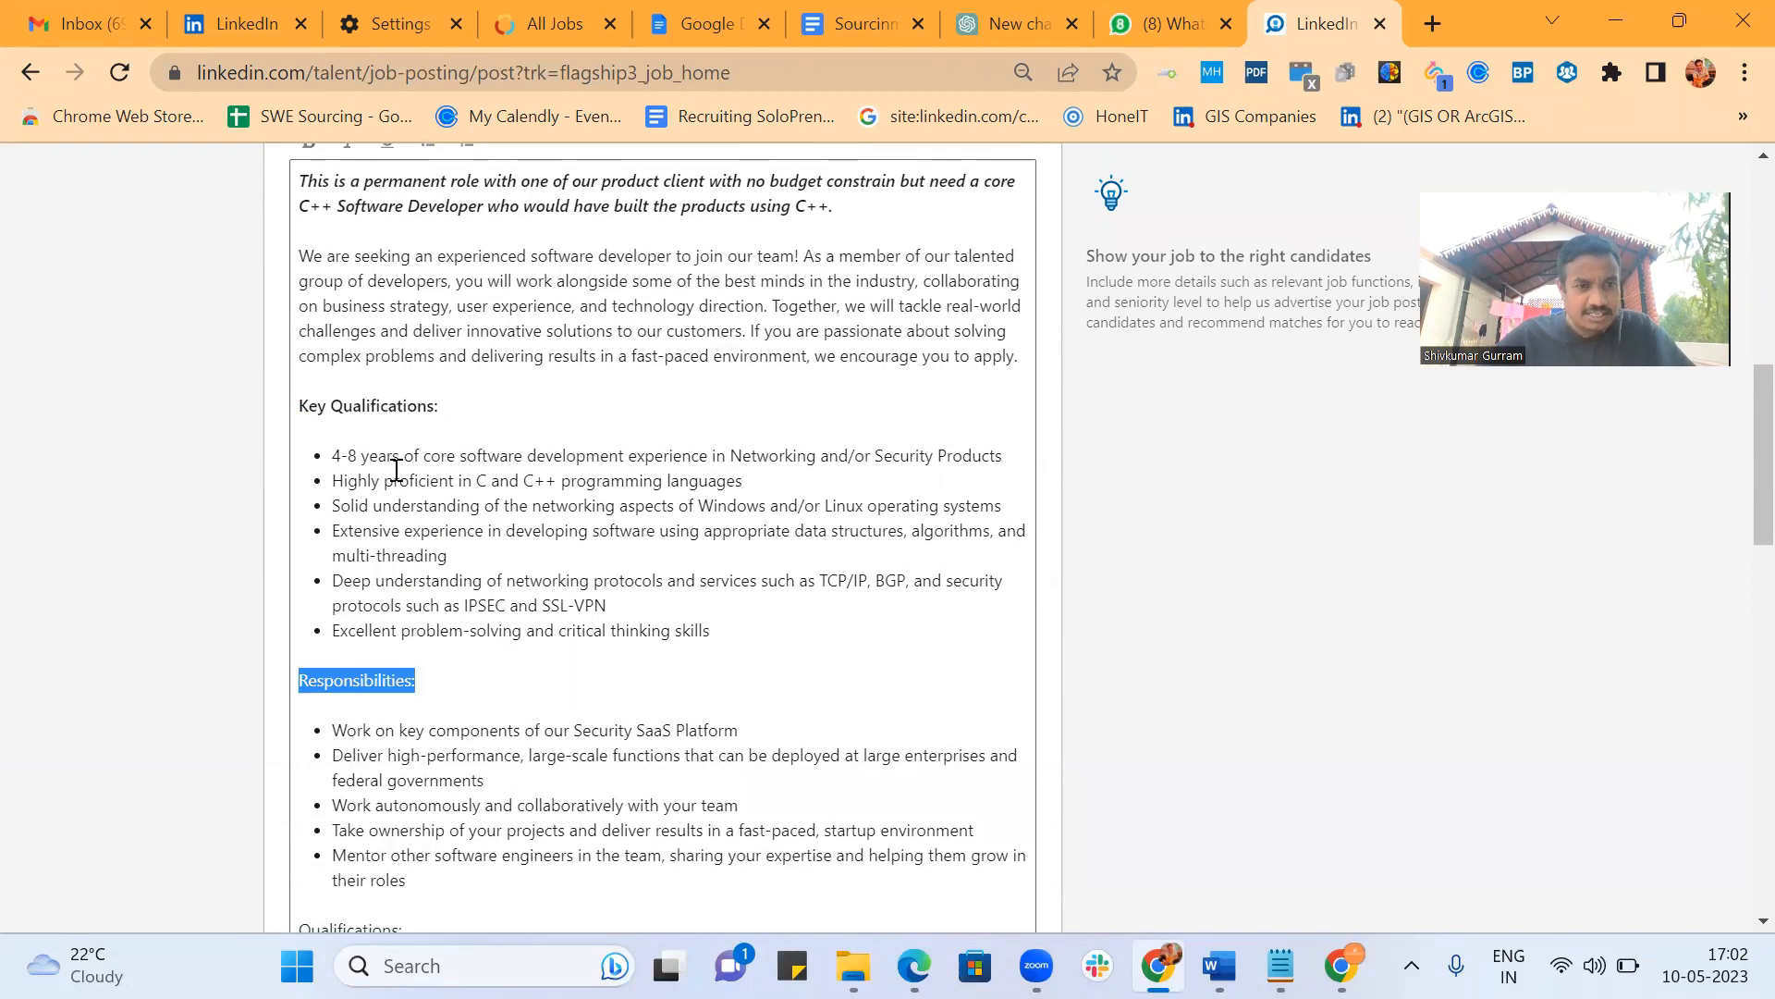
{"action": "scroll", "coordinate": [393, 467], "scroll_direction": "up", "scroll_amount": 1}
{"action": "scroll", "coordinate": [536, 516], "scroll_direction": "down", "scroll_amount": 3}
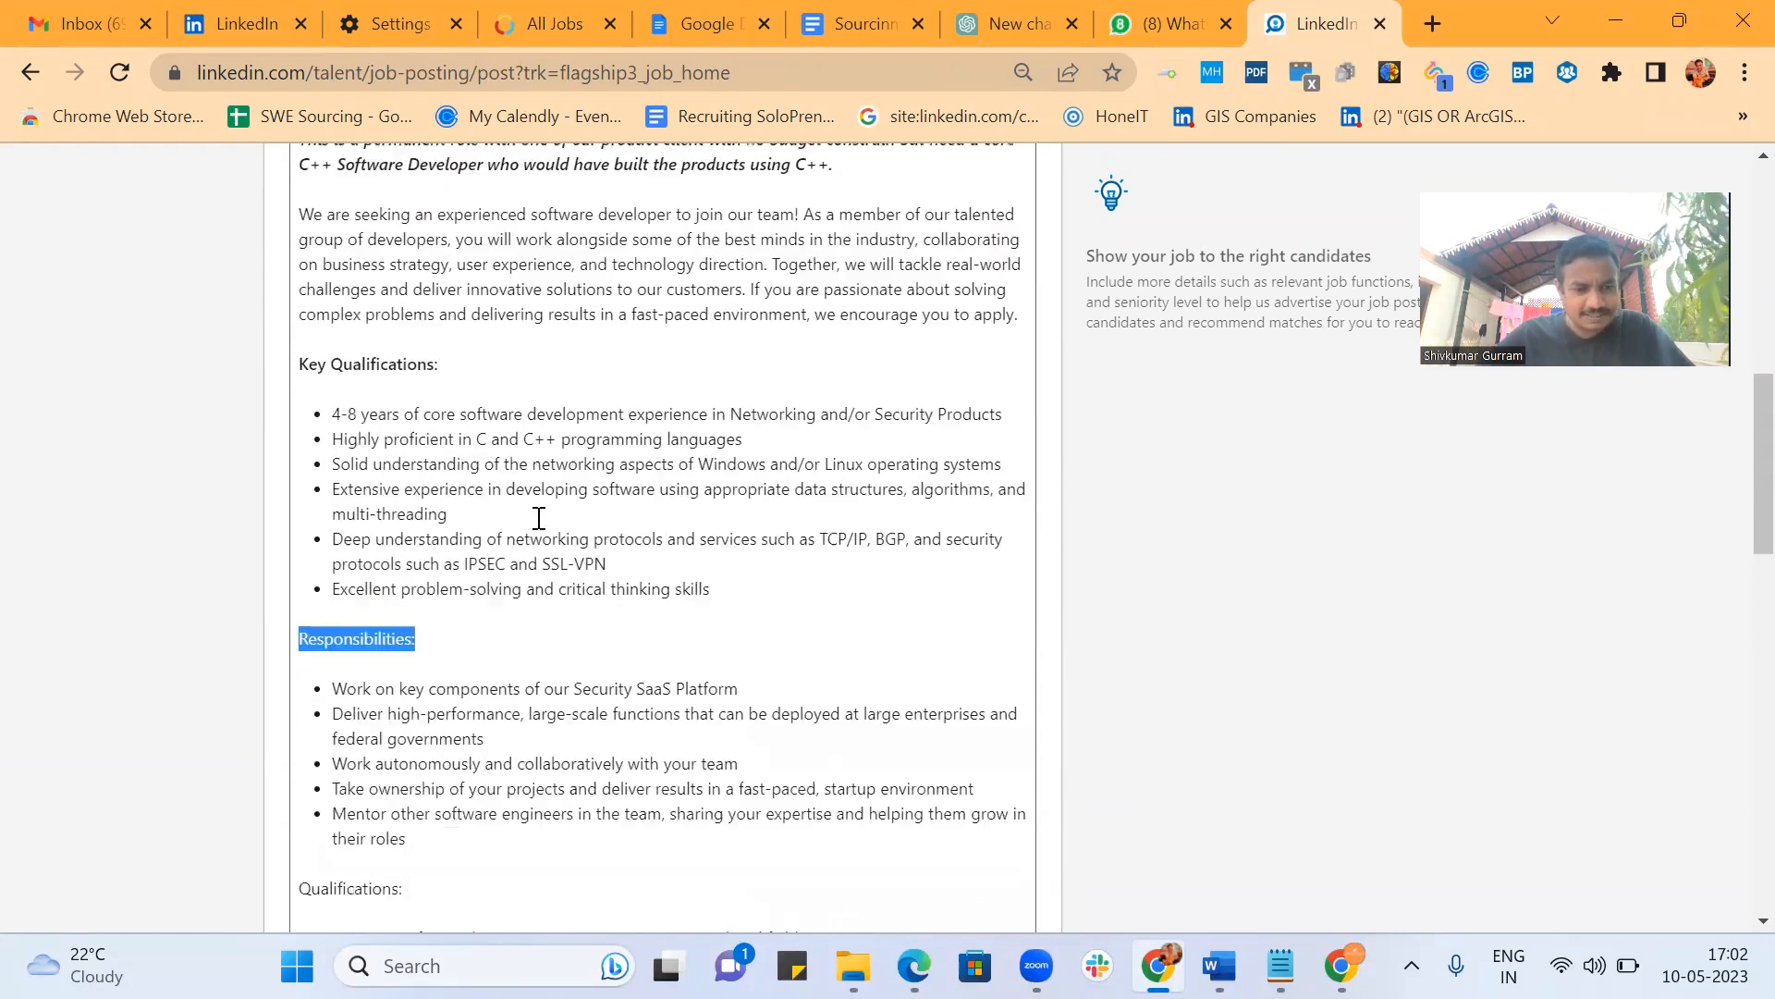
{"action": "scroll", "coordinate": [535, 516], "scroll_direction": "up", "scroll_amount": 3}
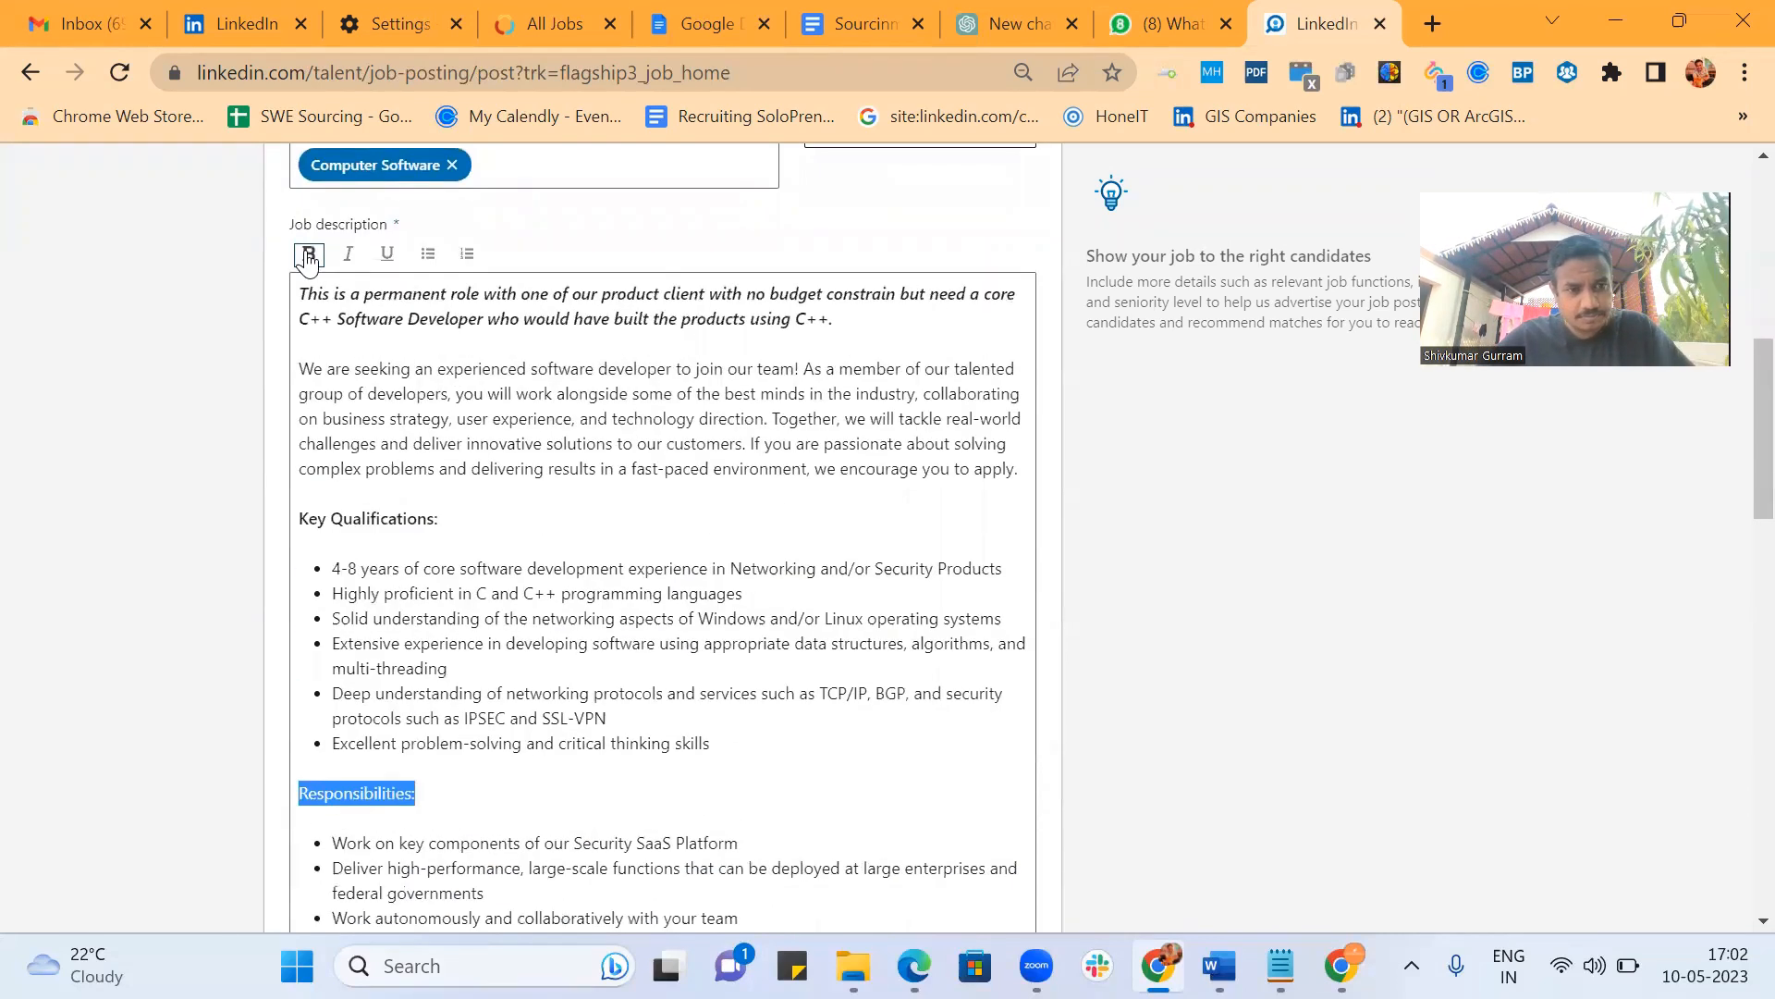
{"action": "left_click", "coordinate": [308, 259]}
Make the Qualifications heading below the responsibilities list in the job description bold.
{"action": "scroll", "coordinate": [601, 651], "scroll_direction": "down", "scroll_amount": 5}
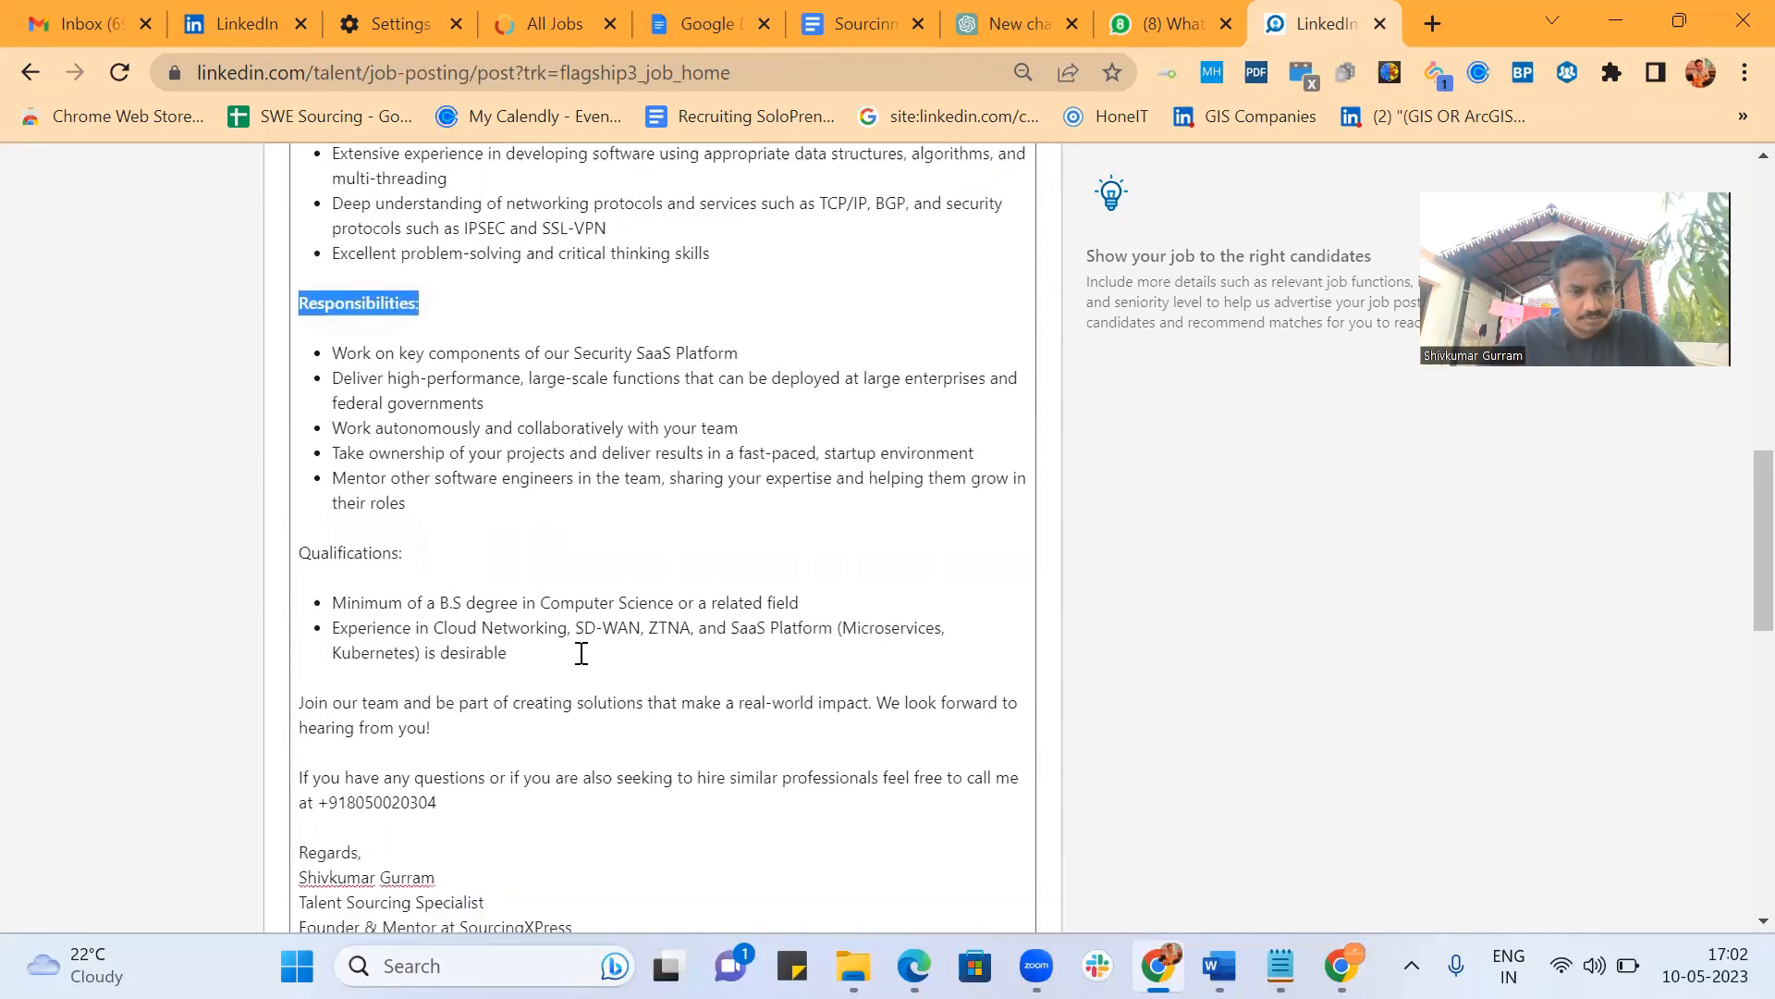
{"action": "left_click_drag", "start_coordinate": [441, 548], "coordinate": [299, 552]}
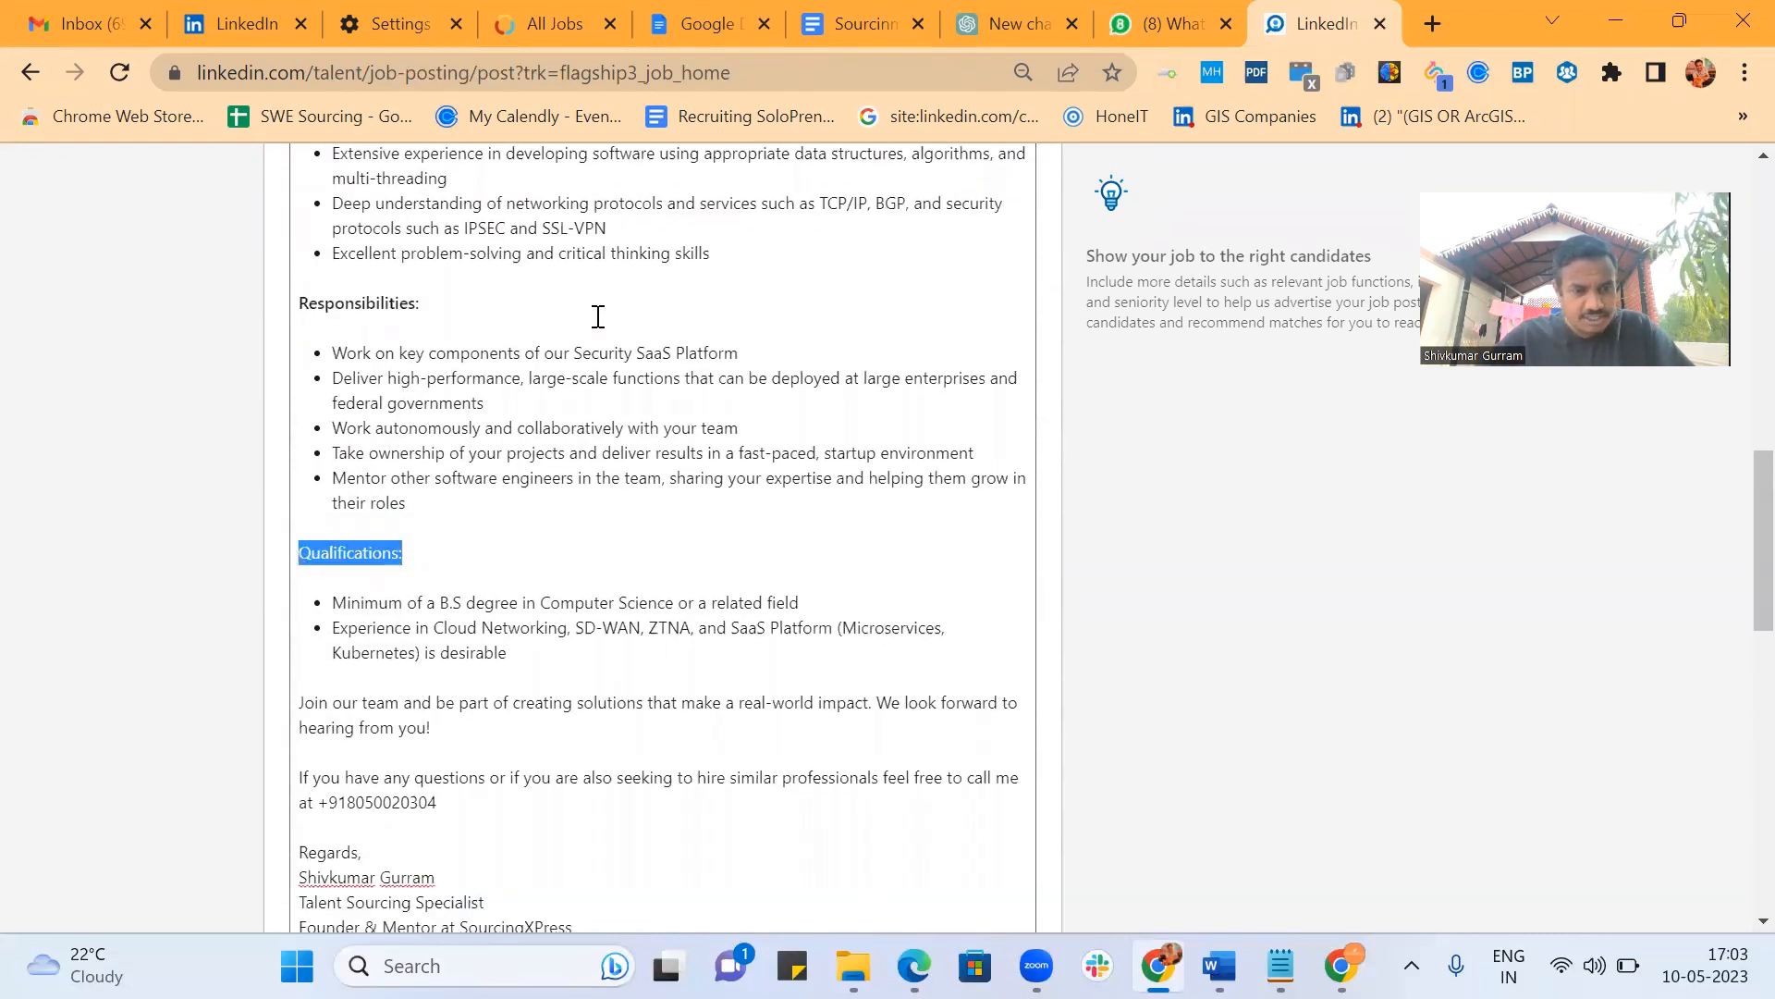
{"action": "scroll", "coordinate": [596, 317], "scroll_direction": "up", "scroll_amount": 2}
{"action": "scroll", "coordinate": [598, 316], "scroll_direction": "up", "scroll_amount": 4}
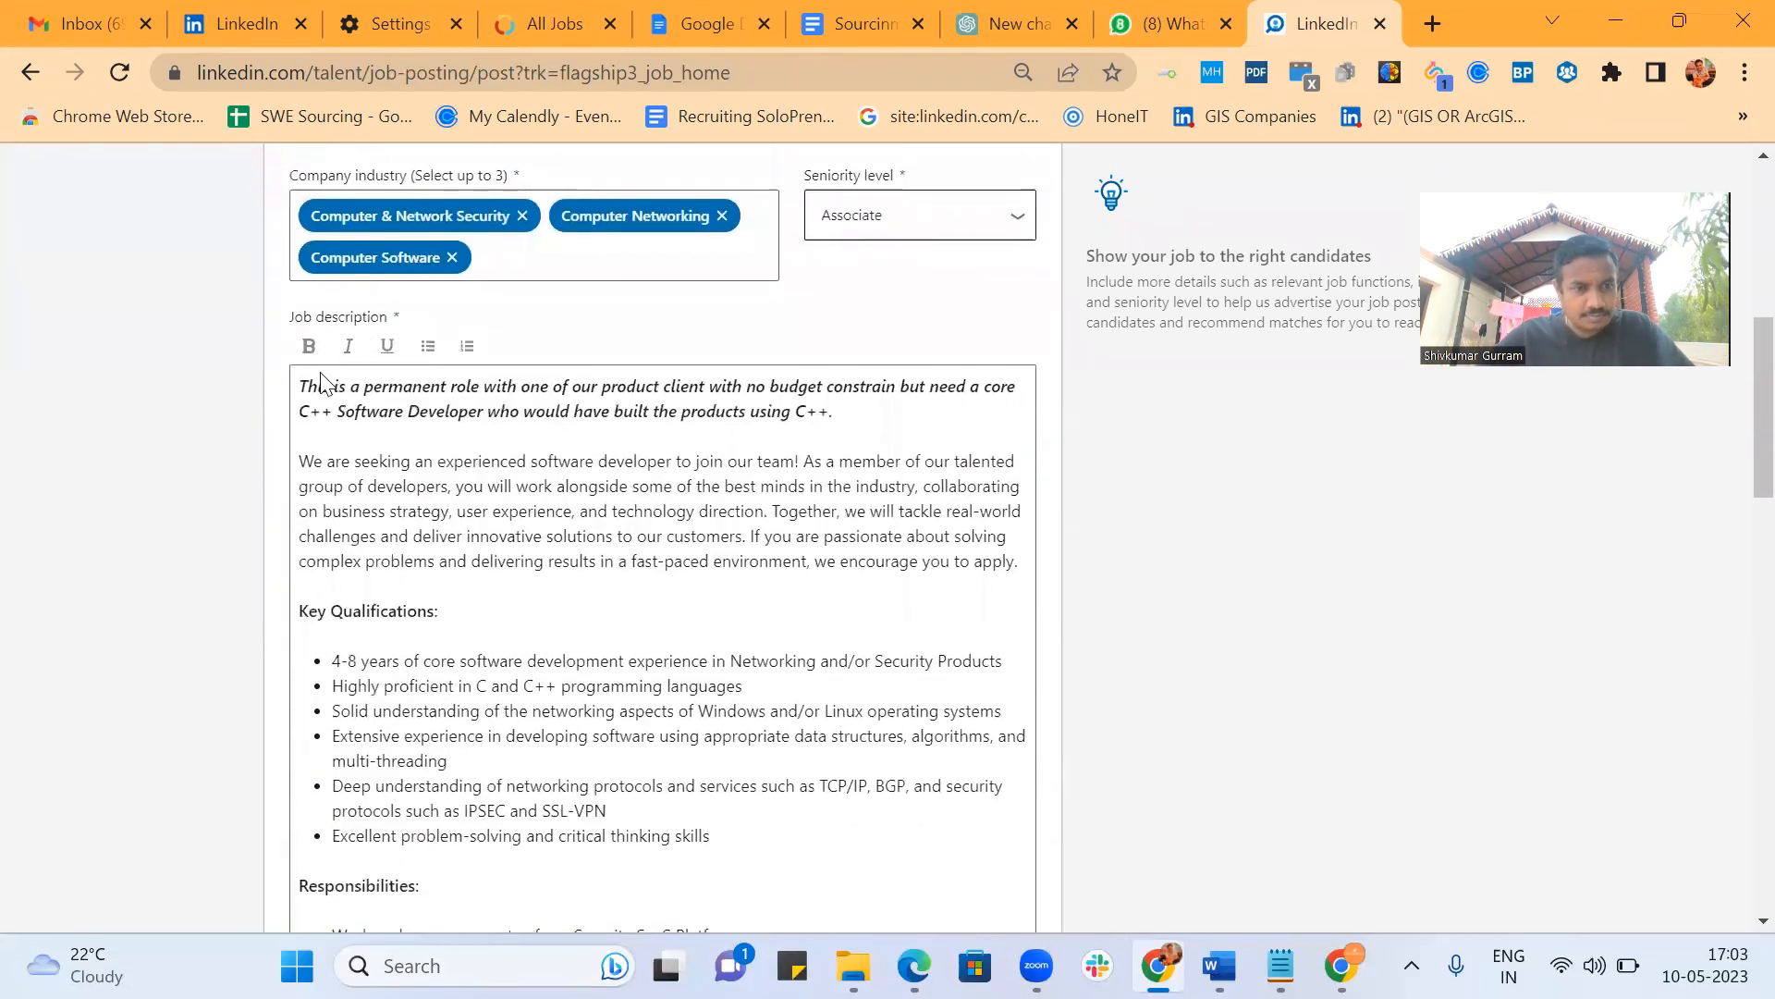
{"action": "left_click", "coordinate": [310, 350]}
Add the job to a new project named "C++ Developer : Bangalore" and continue to the screening questions.
{"action": "scroll", "coordinate": [712, 493], "scroll_direction": "down", "scroll_amount": 9}
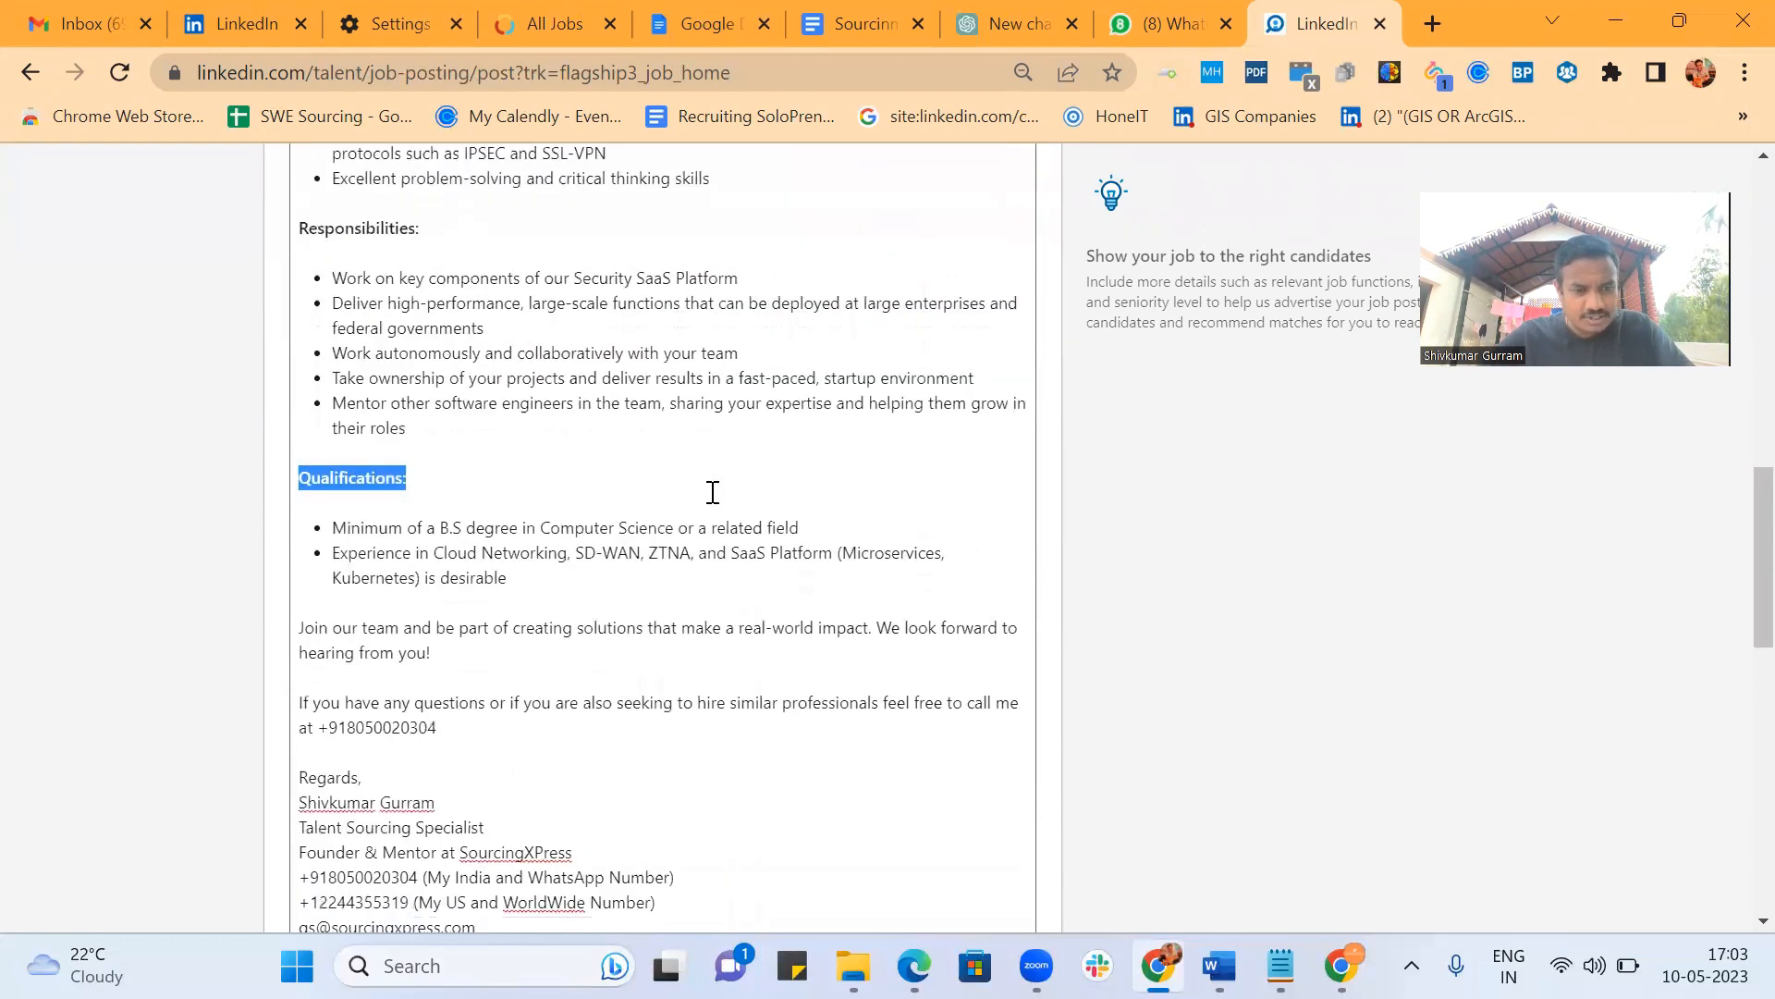
{"action": "scroll", "coordinate": [712, 493], "scroll_direction": "down", "scroll_amount": 1}
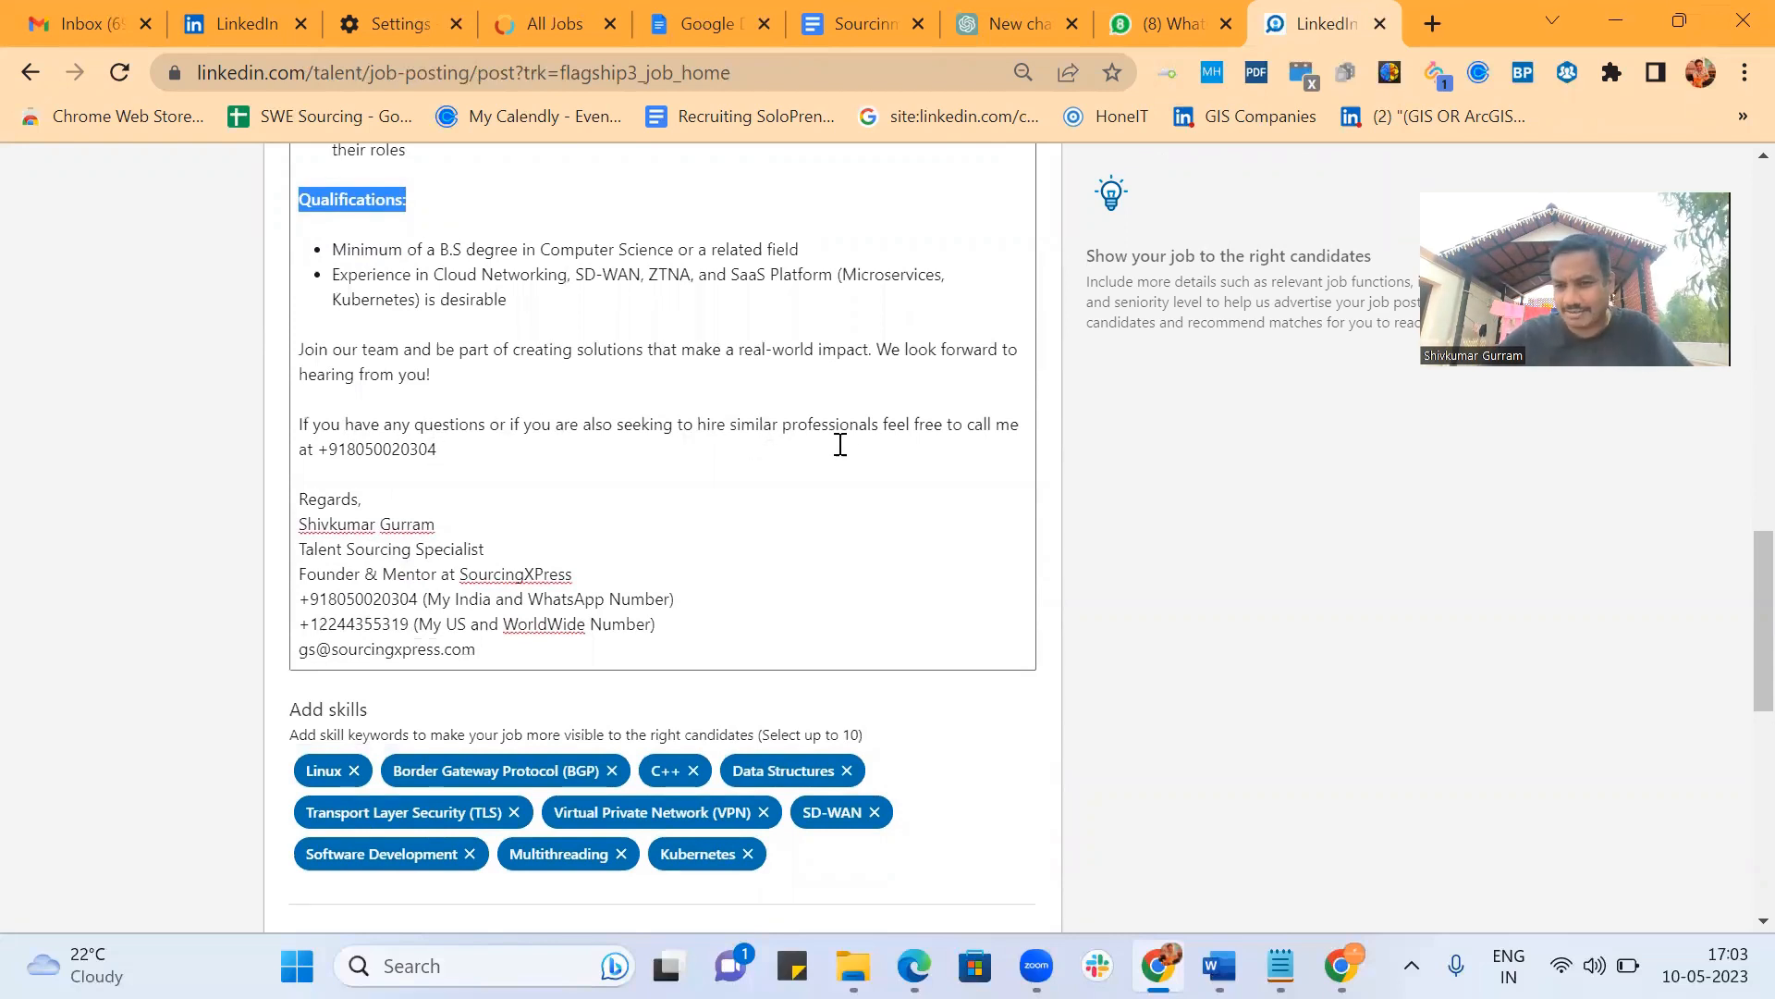
{"action": "scroll", "coordinate": [1134, 538], "scroll_direction": "down", "scroll_amount": 3}
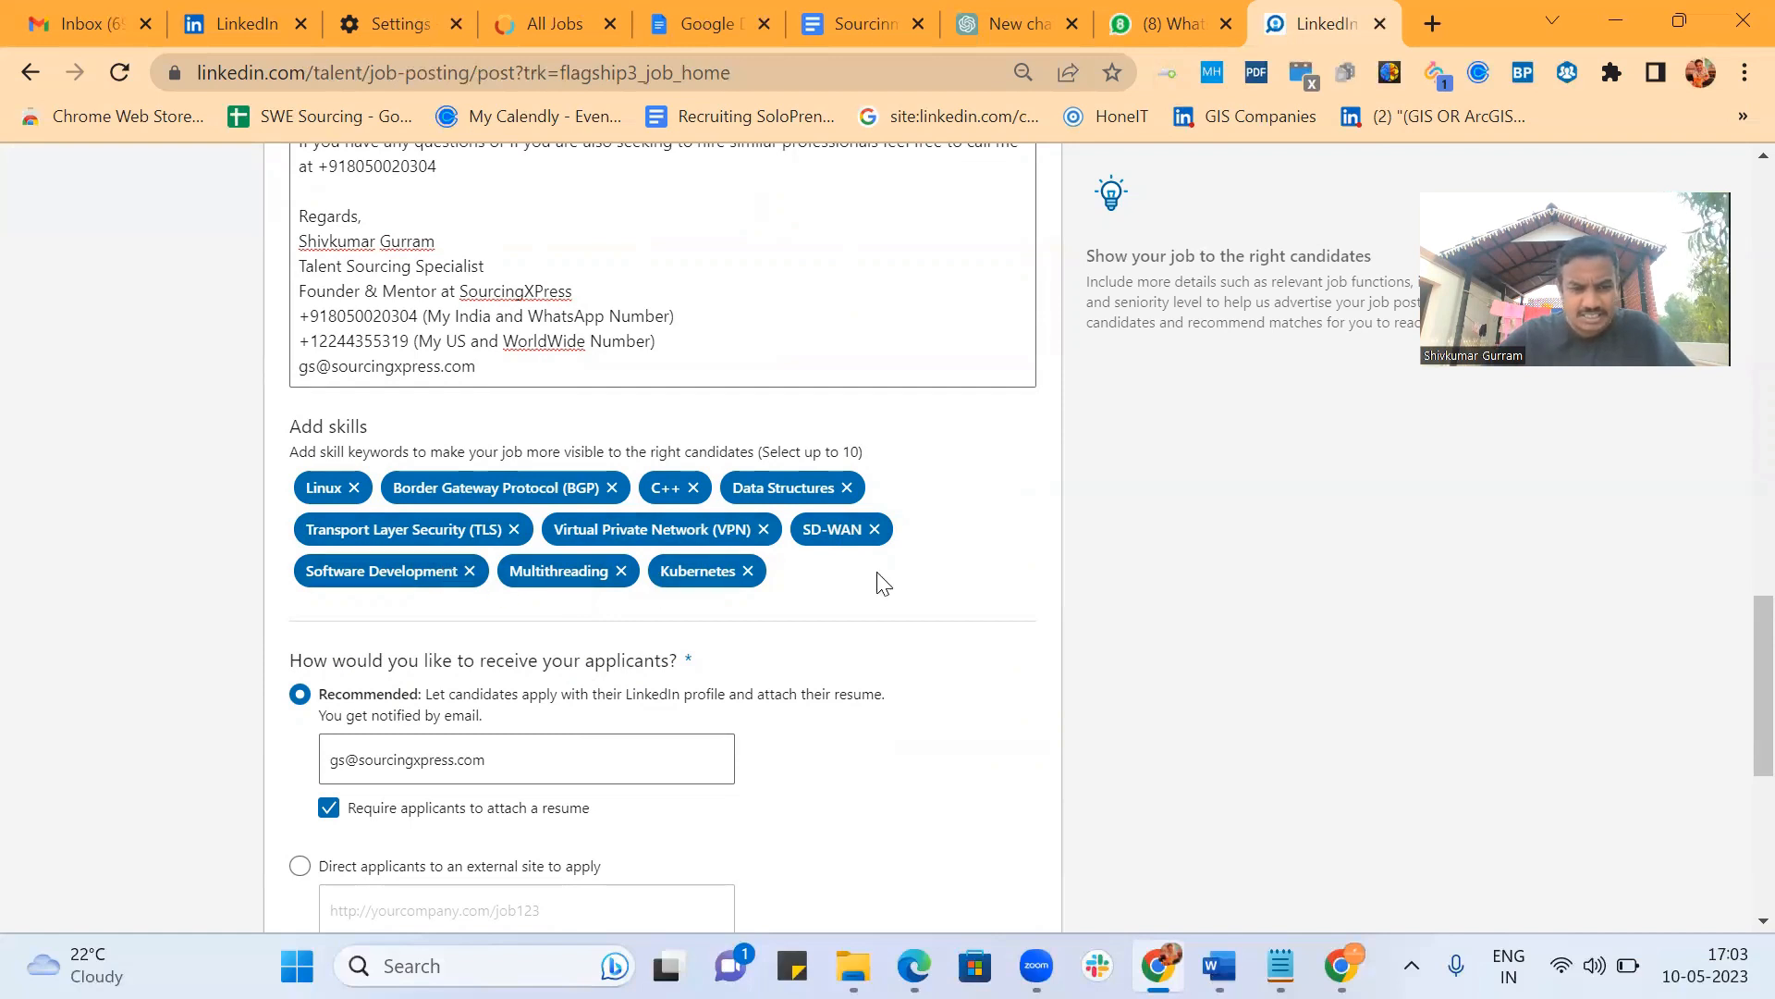
{"action": "scroll", "coordinate": [881, 583], "scroll_direction": "down", "scroll_amount": 3}
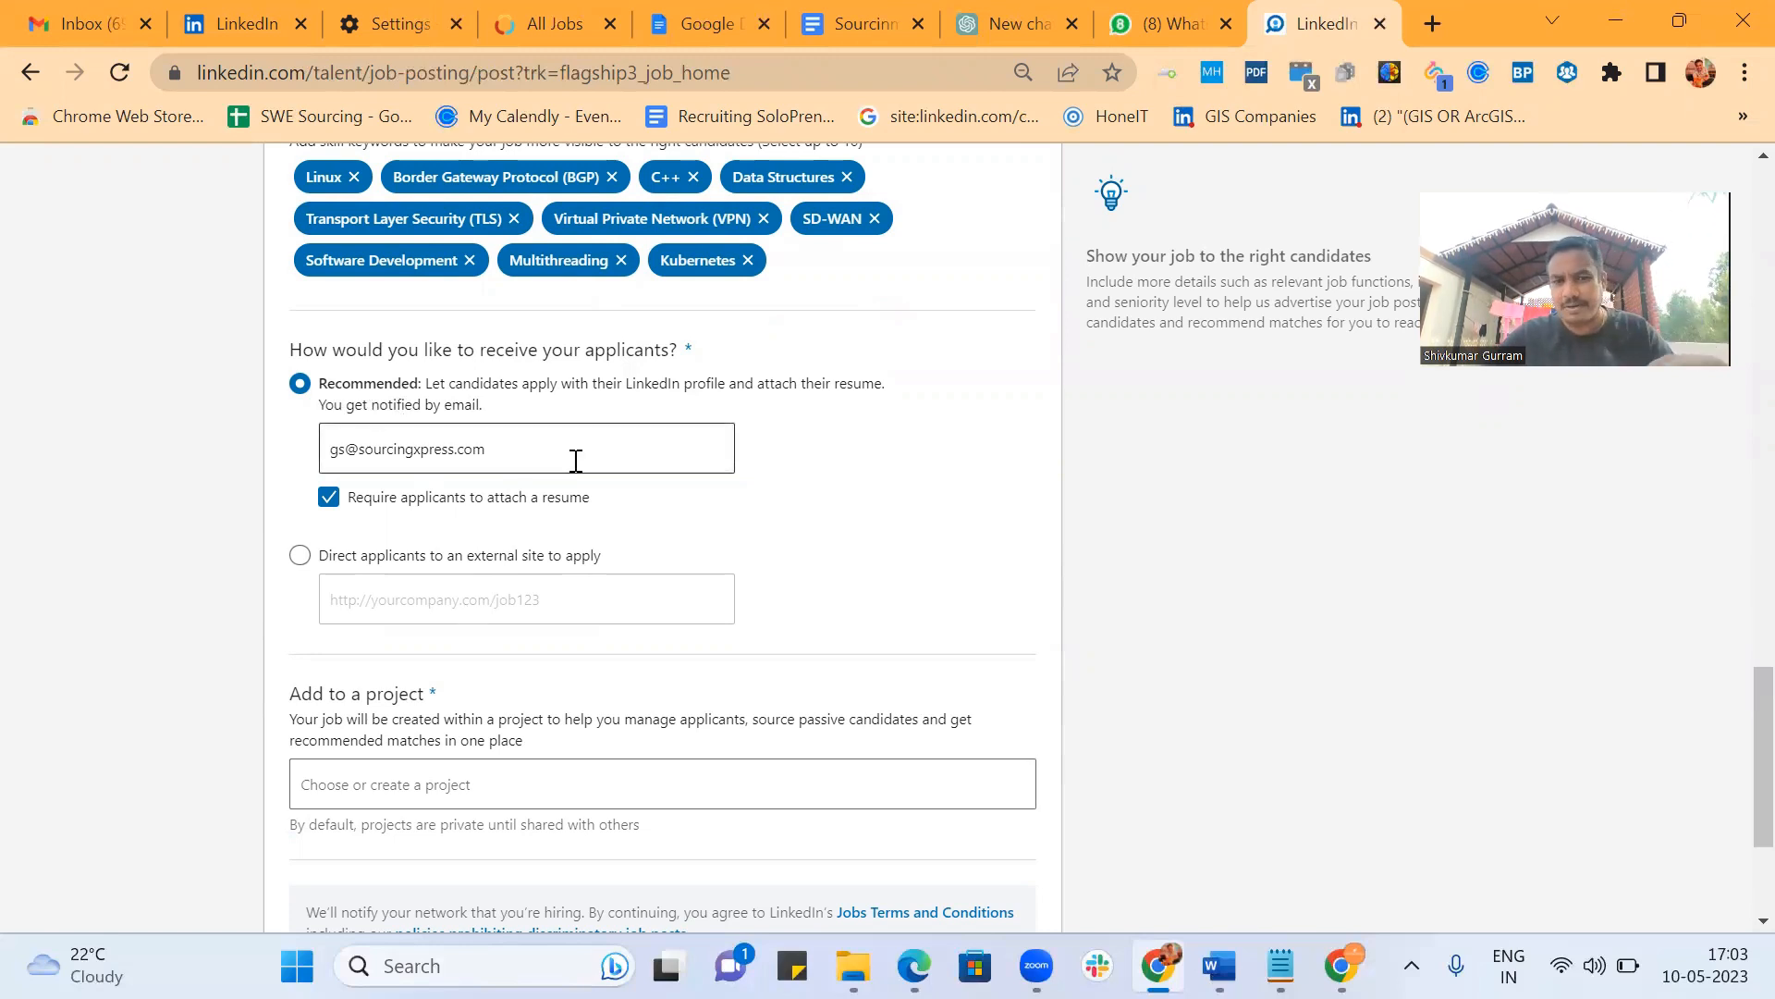
{"action": "scroll", "coordinate": [797, 515], "scroll_direction": "down", "scroll_amount": 3}
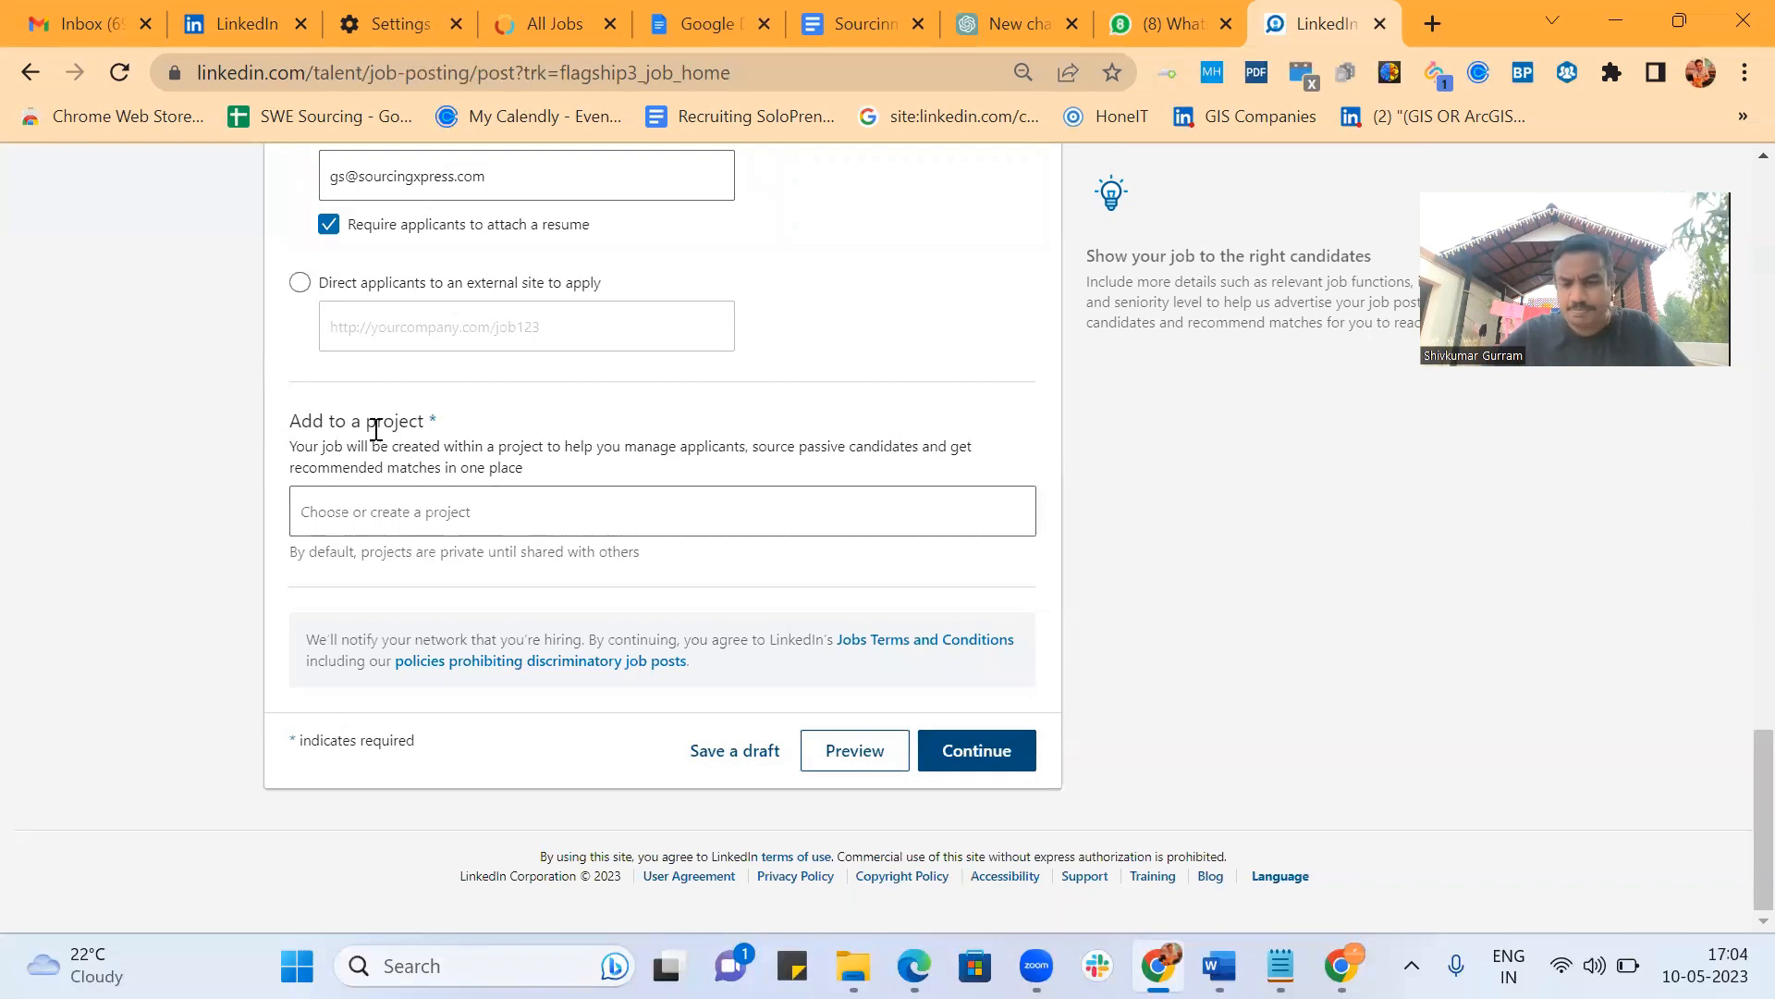
{"action": "left_click", "coordinate": [514, 514]}
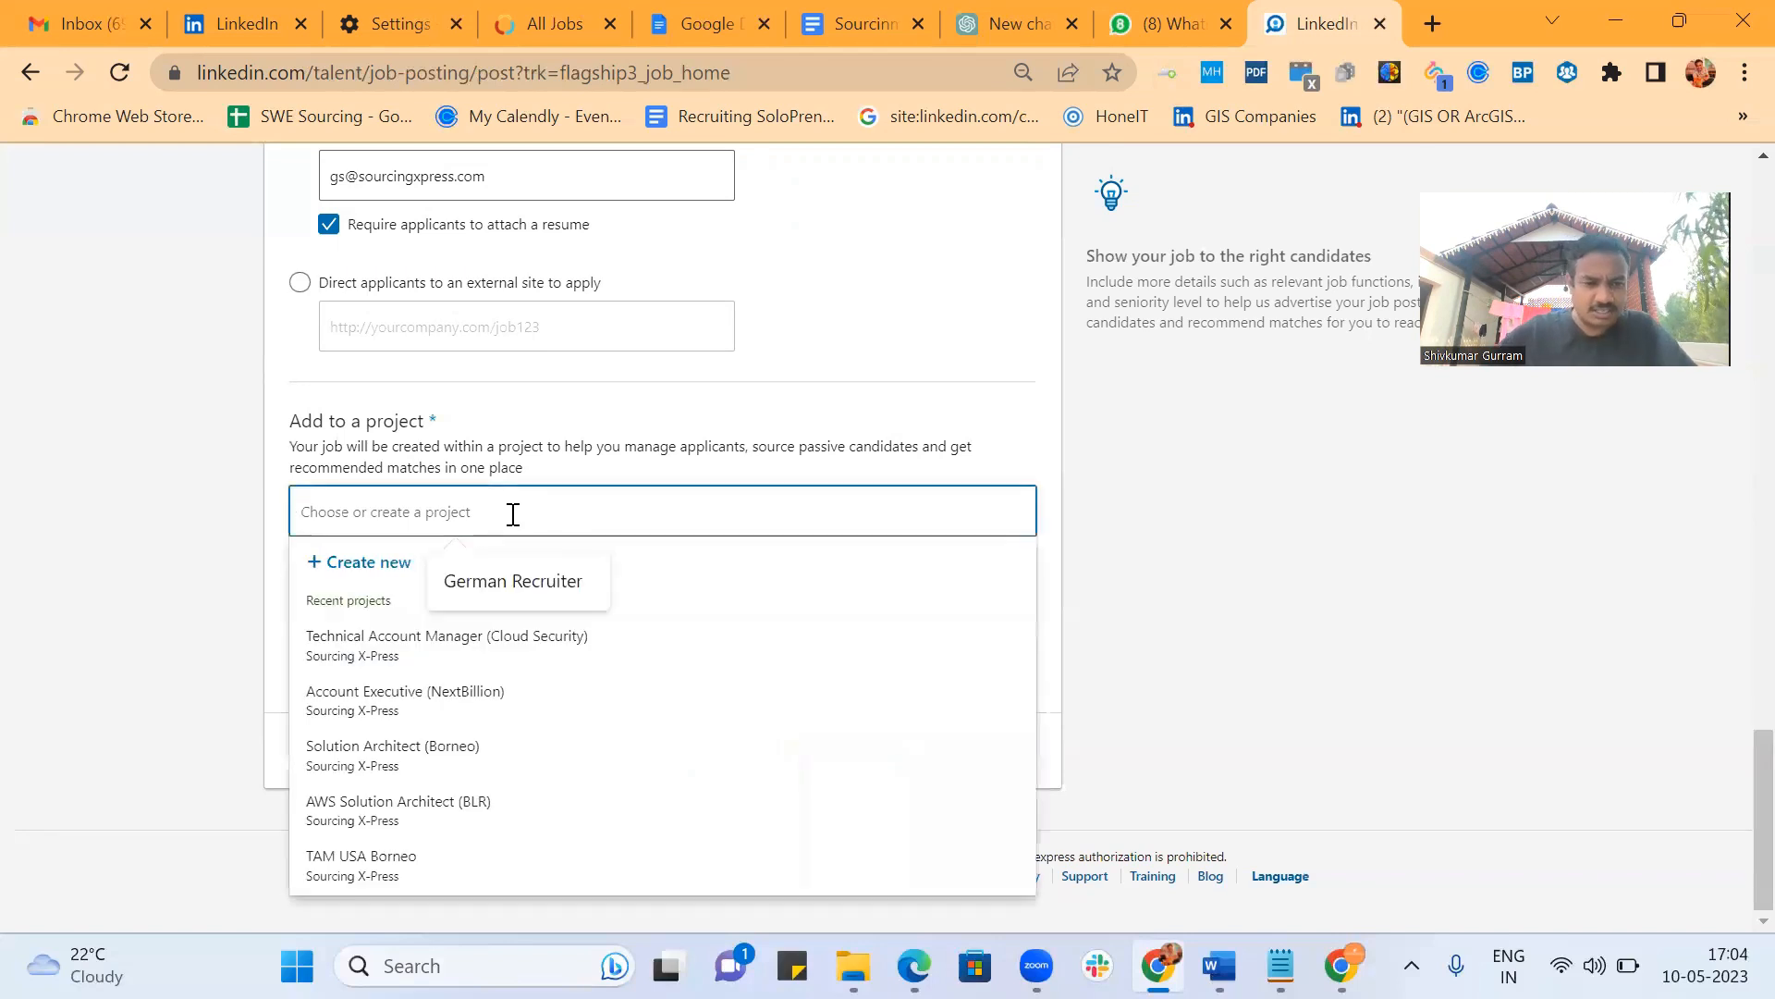
{"action": "type", "text": "c_"}
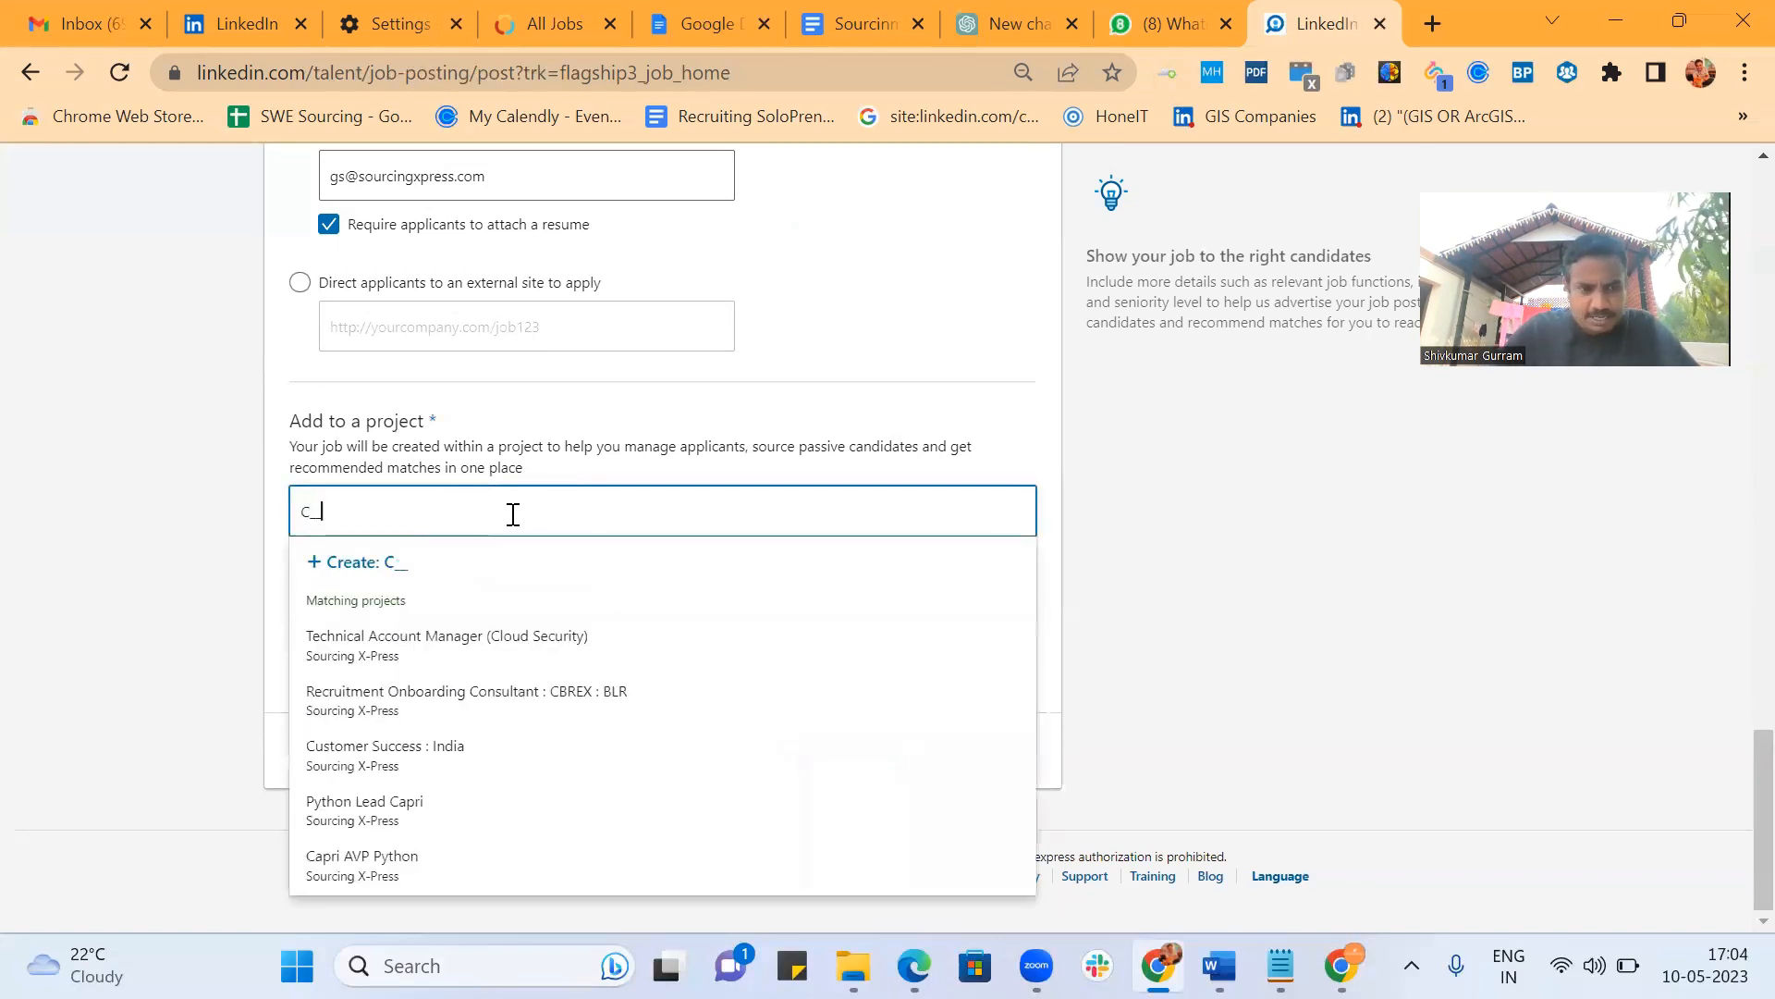
{"action": "type", "text": "++ Deve"}
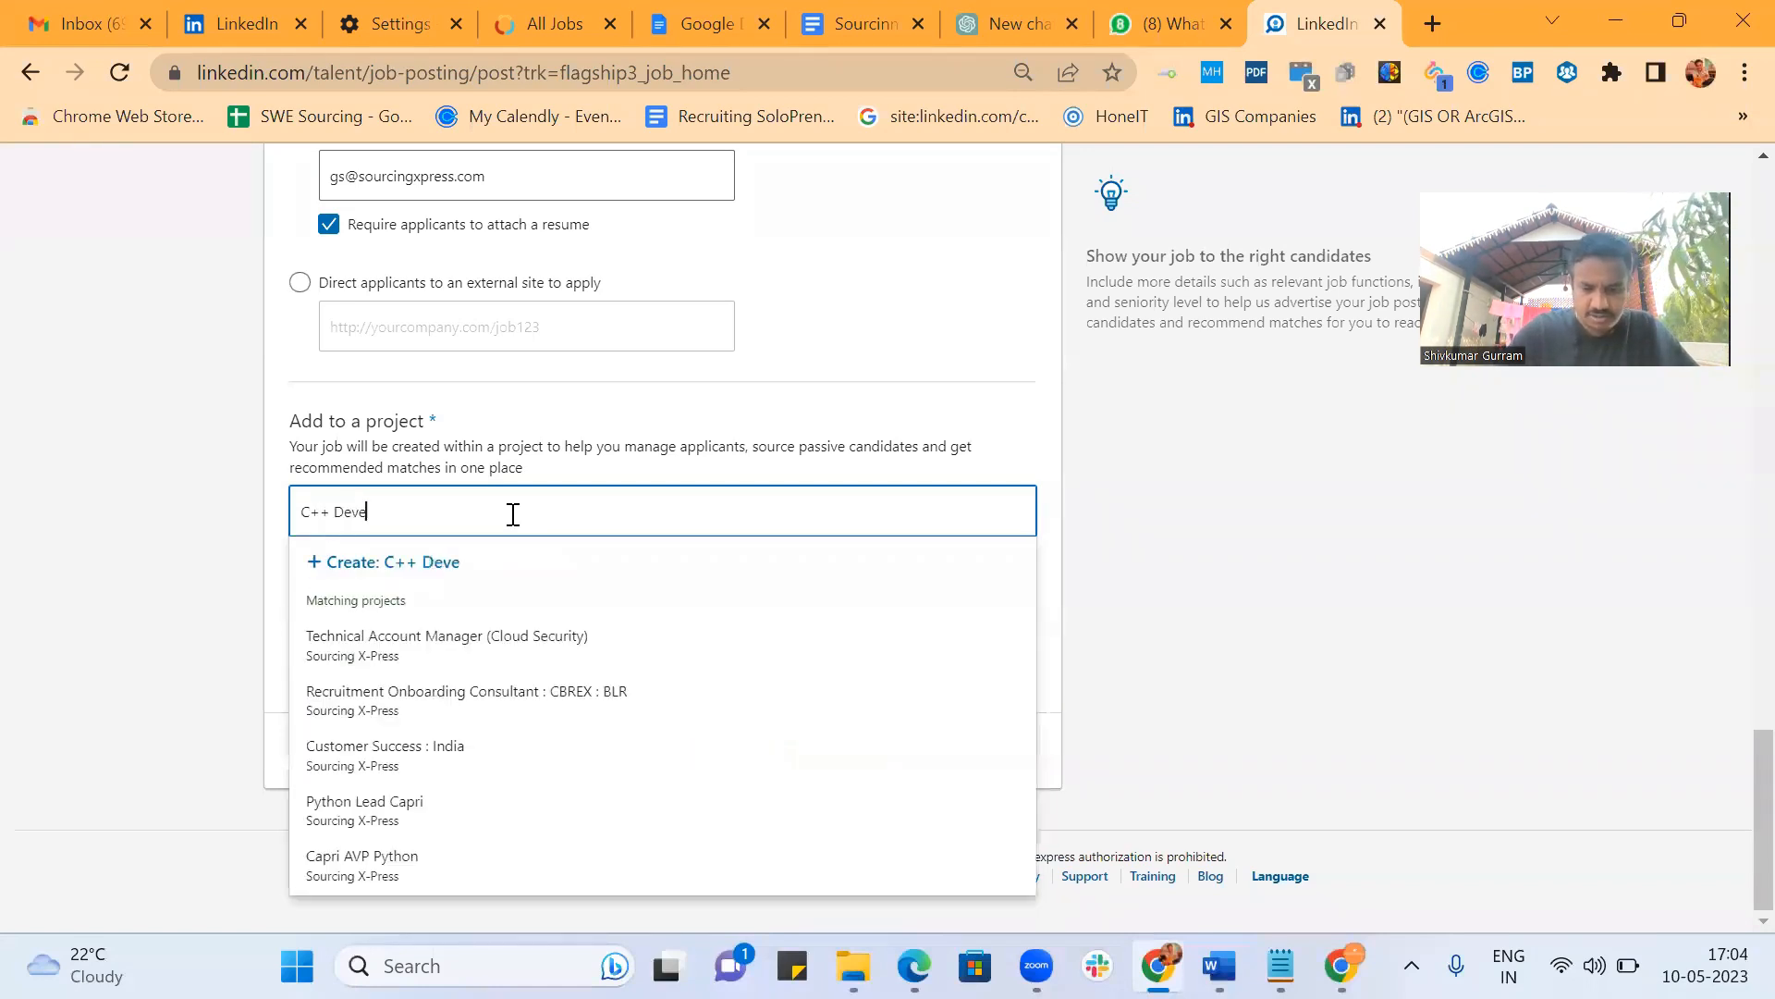
{"action": "type", "text": "loper"}
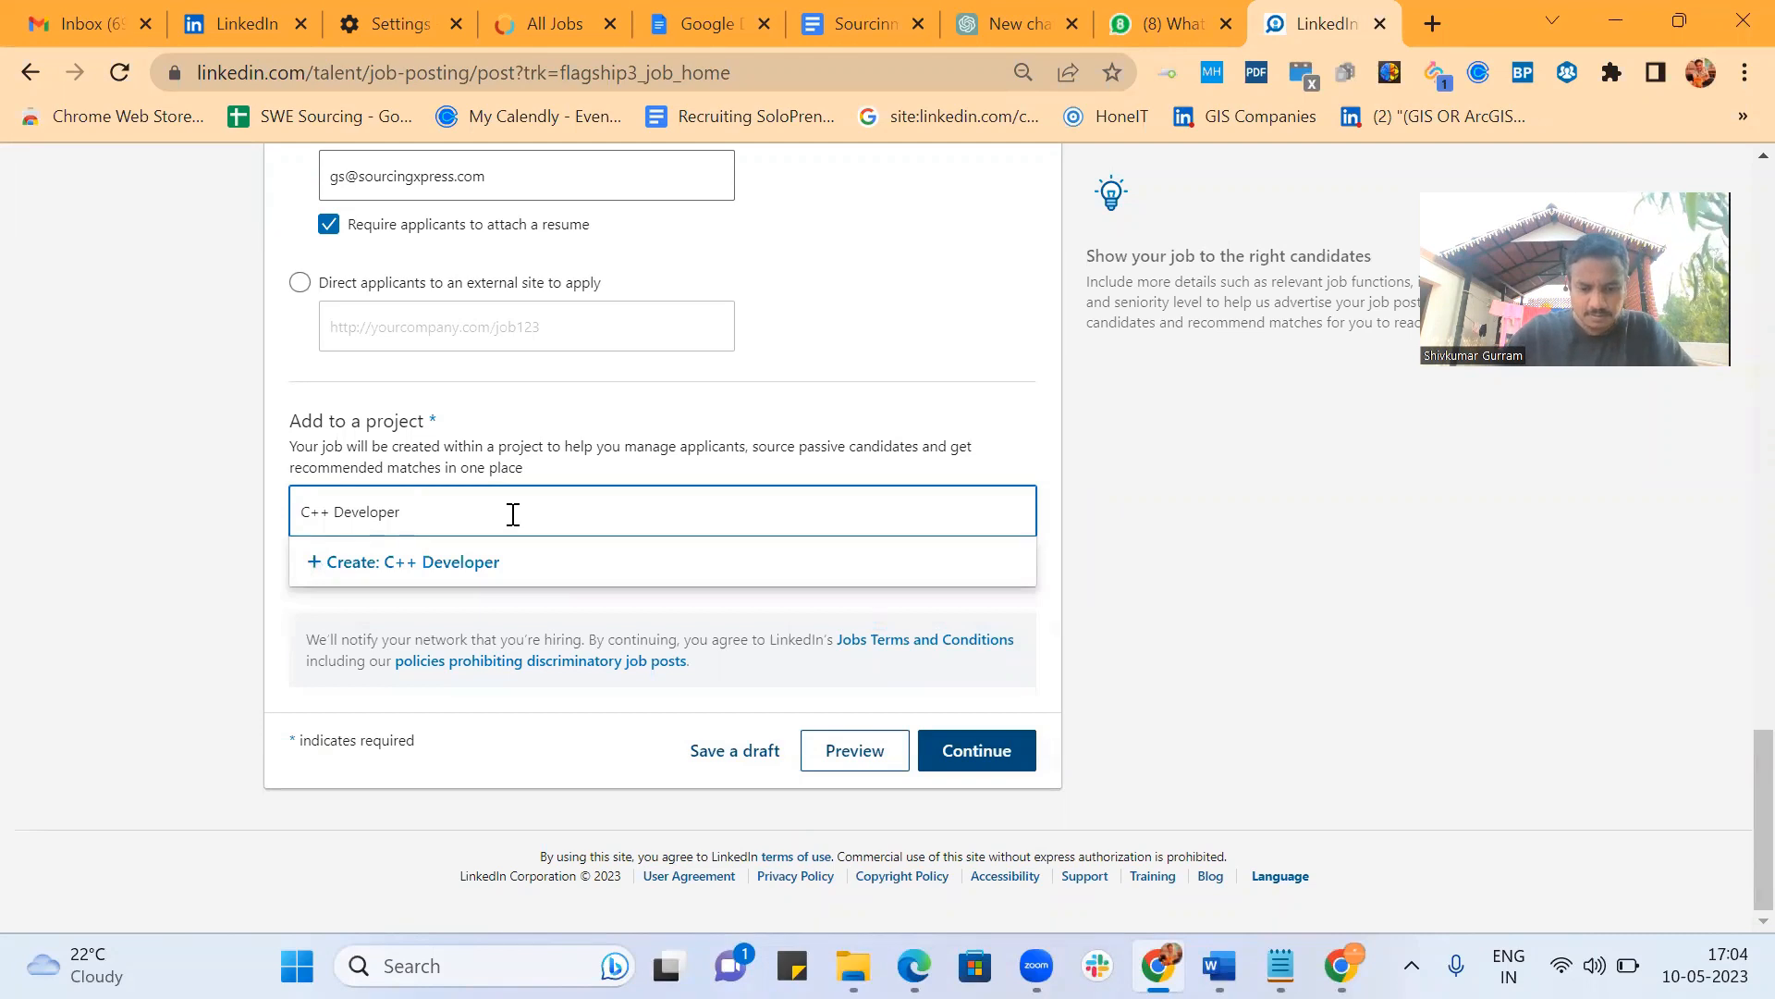
{"action": "type", "text": " : Bangalore"}
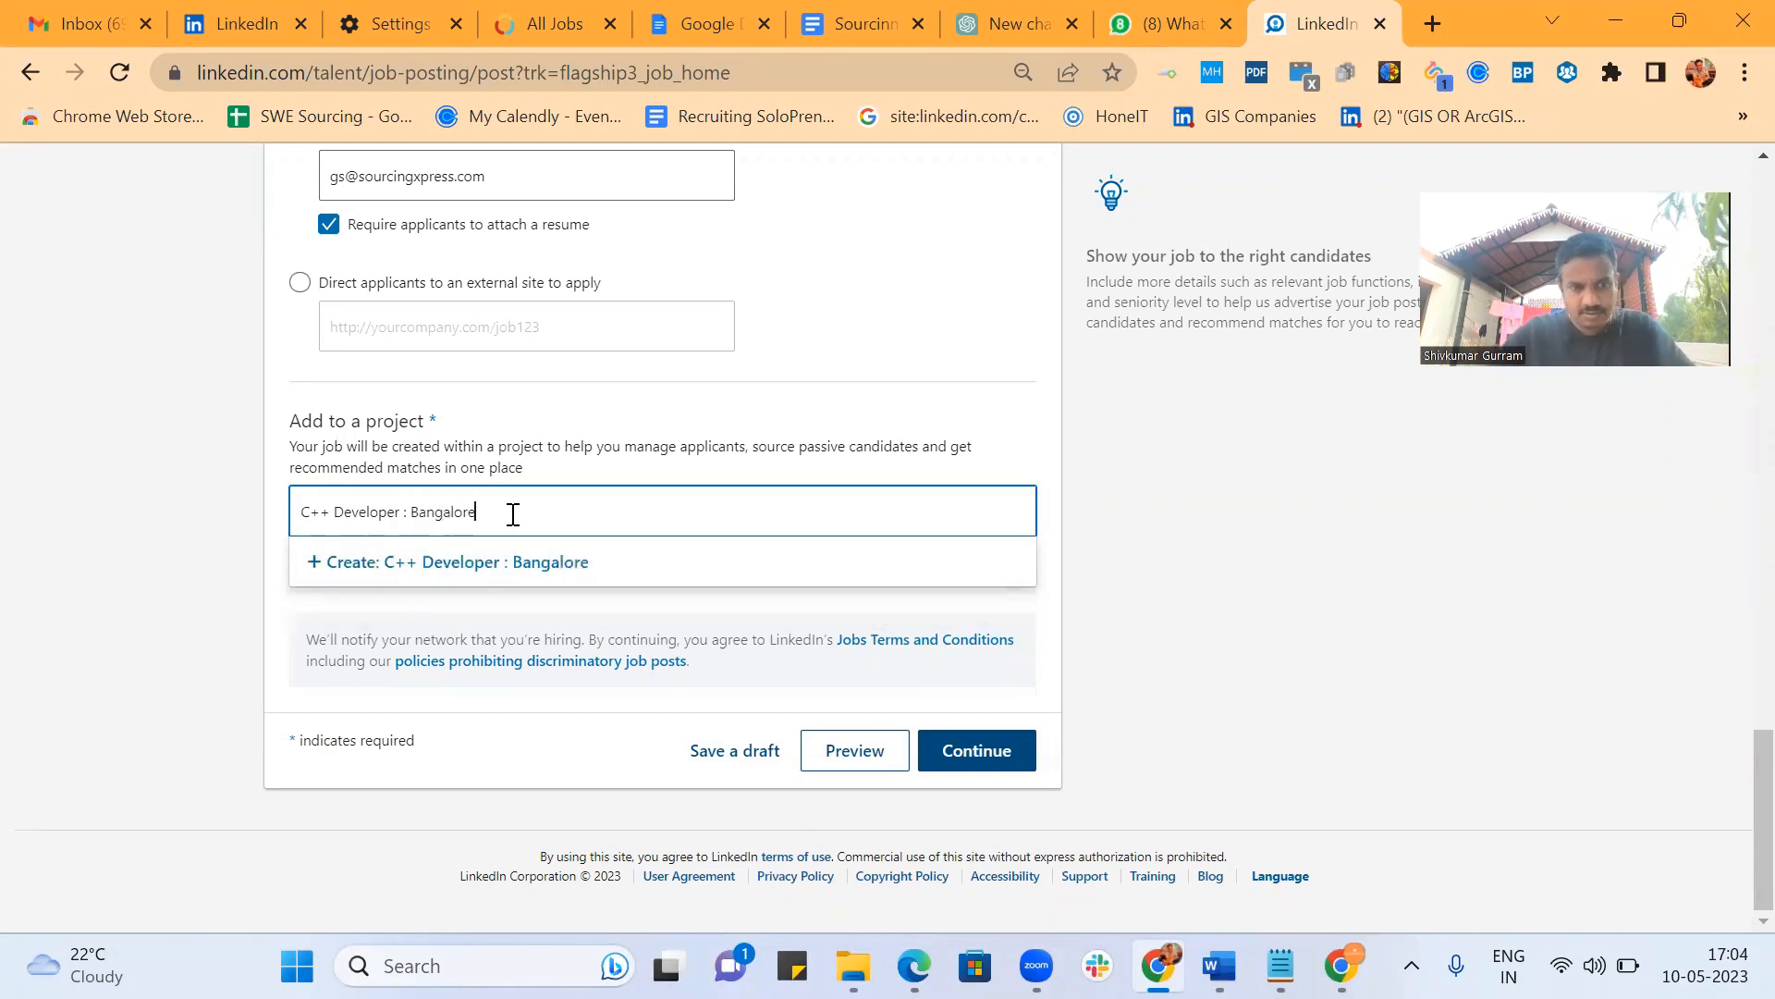
{"action": "left_click", "coordinate": [449, 575]}
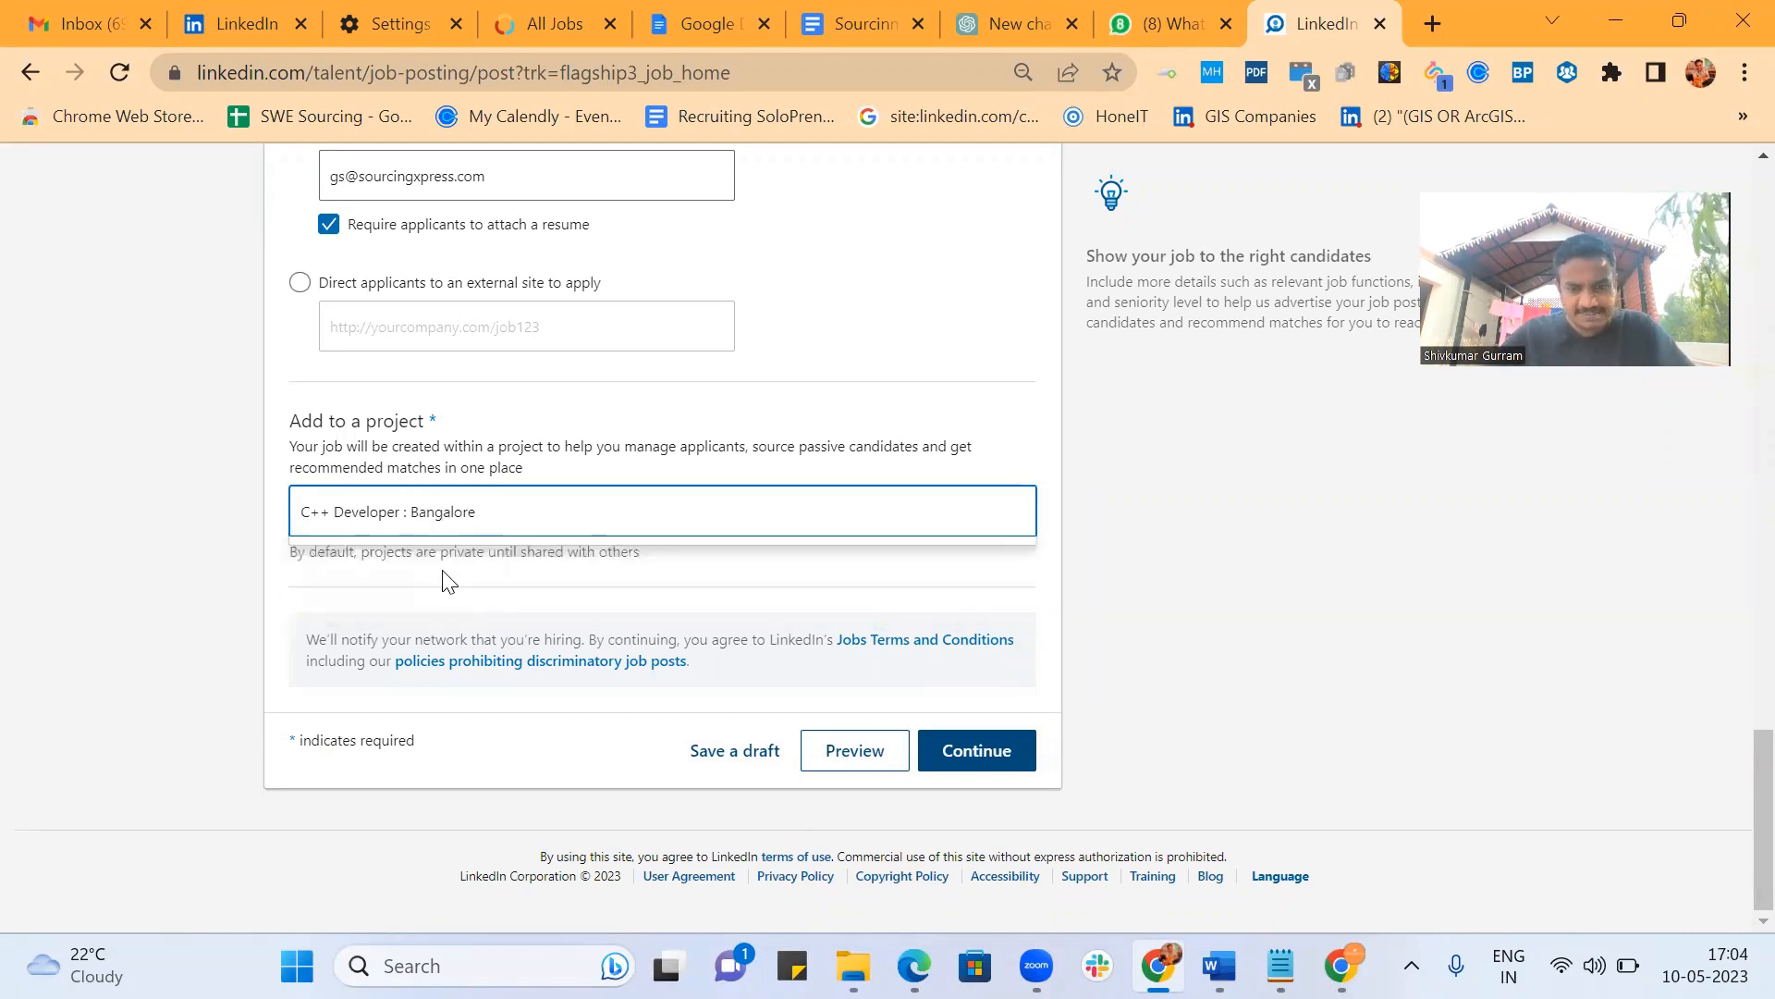
{"action": "left_click", "coordinate": [955, 758]}
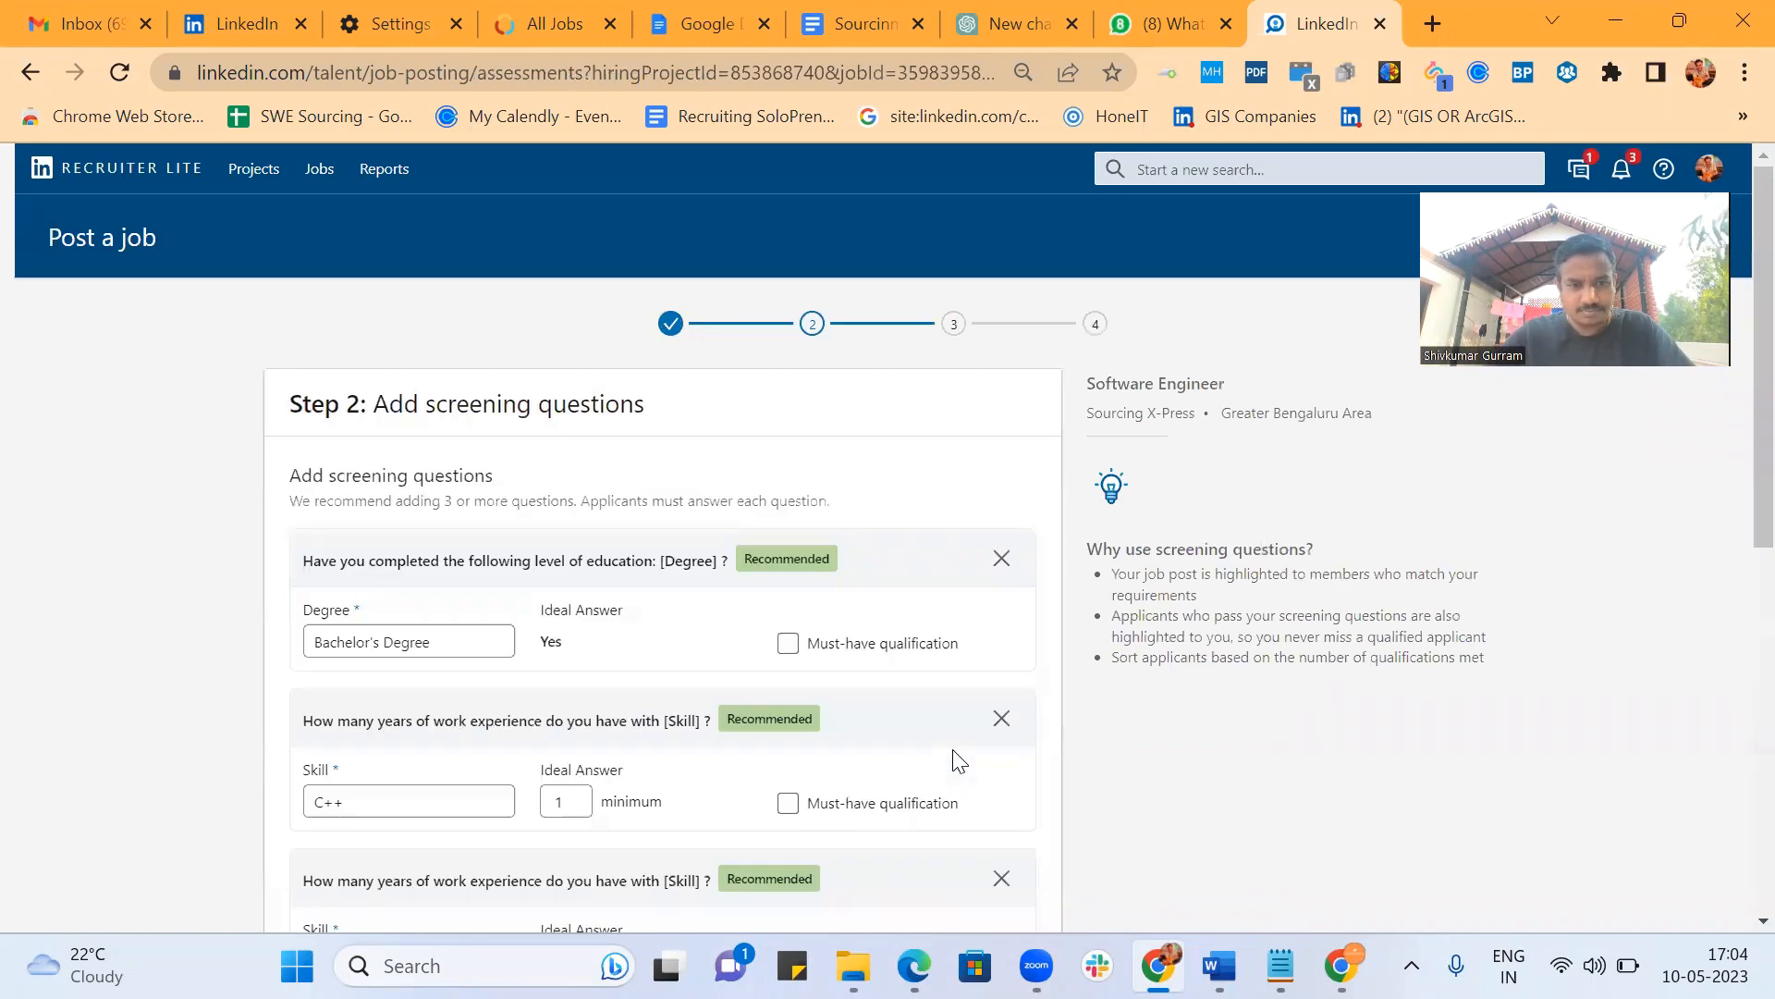
Remove the Bachelor's Degree education question from the recommended screening questions.
{"action": "scroll", "coordinate": [681, 662], "scroll_direction": "down", "scroll_amount": 2}
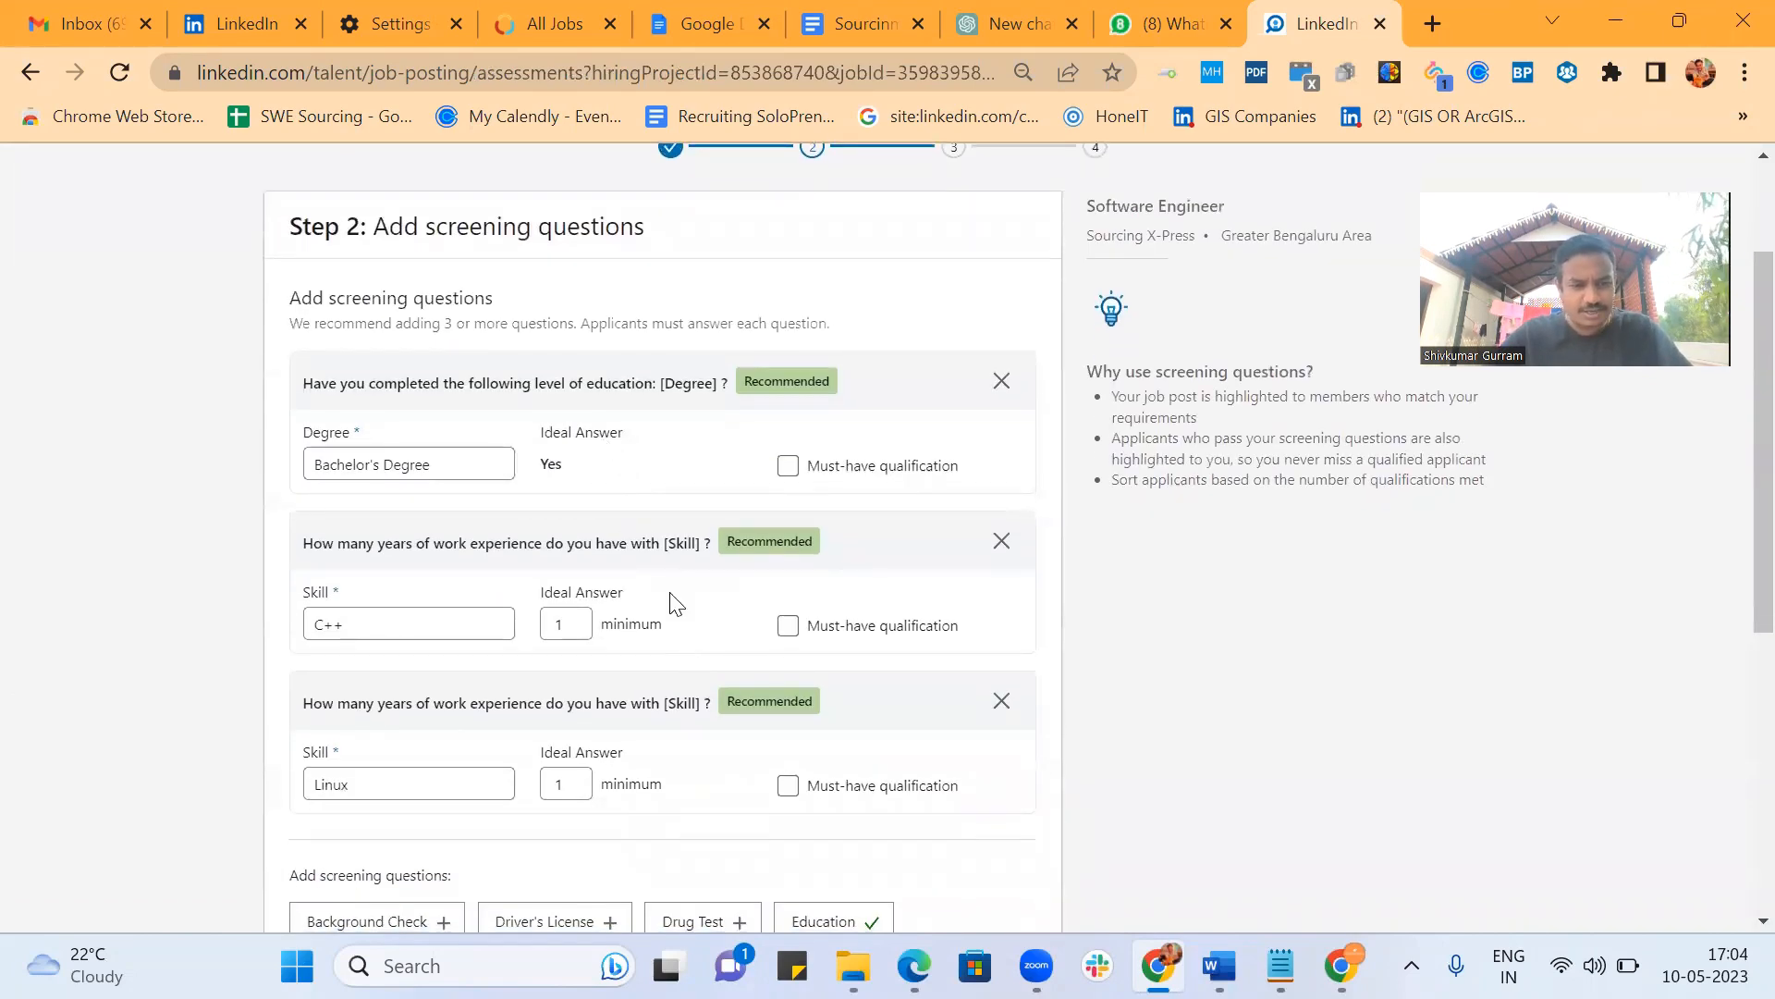
{"action": "scroll", "coordinate": [673, 603], "scroll_direction": "down", "scroll_amount": 3}
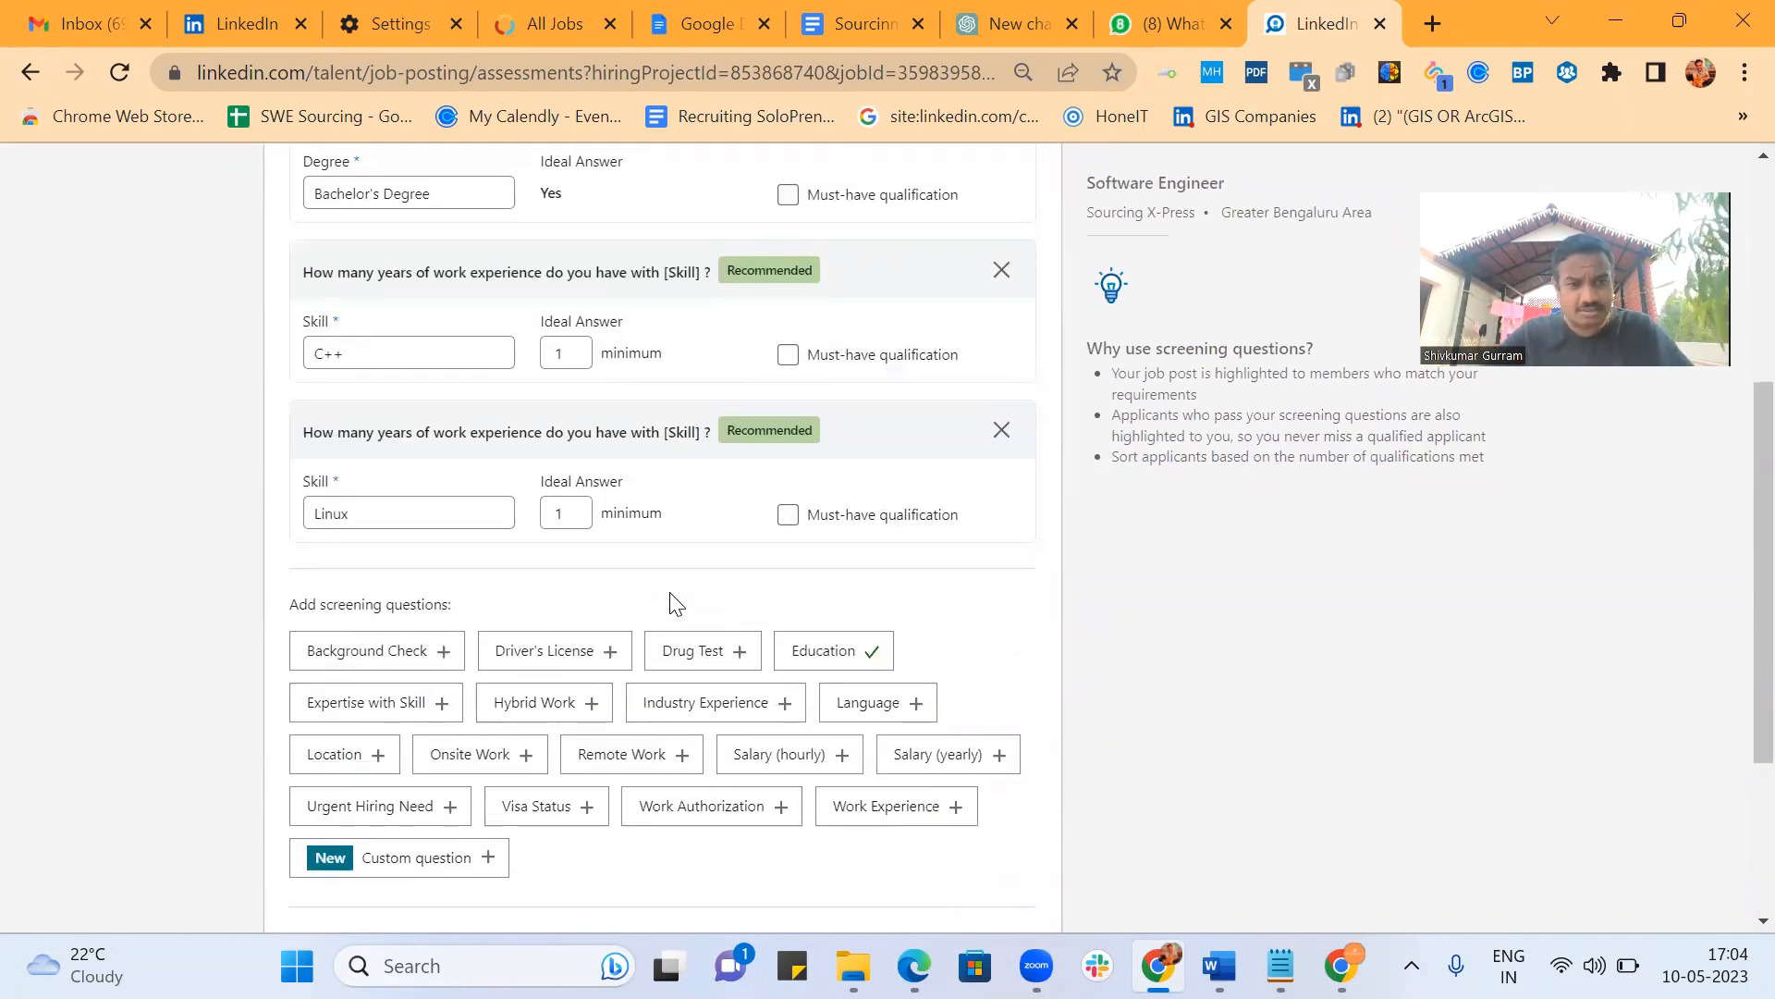
{"action": "scroll", "coordinate": [676, 603], "scroll_direction": "up", "scroll_amount": 3}
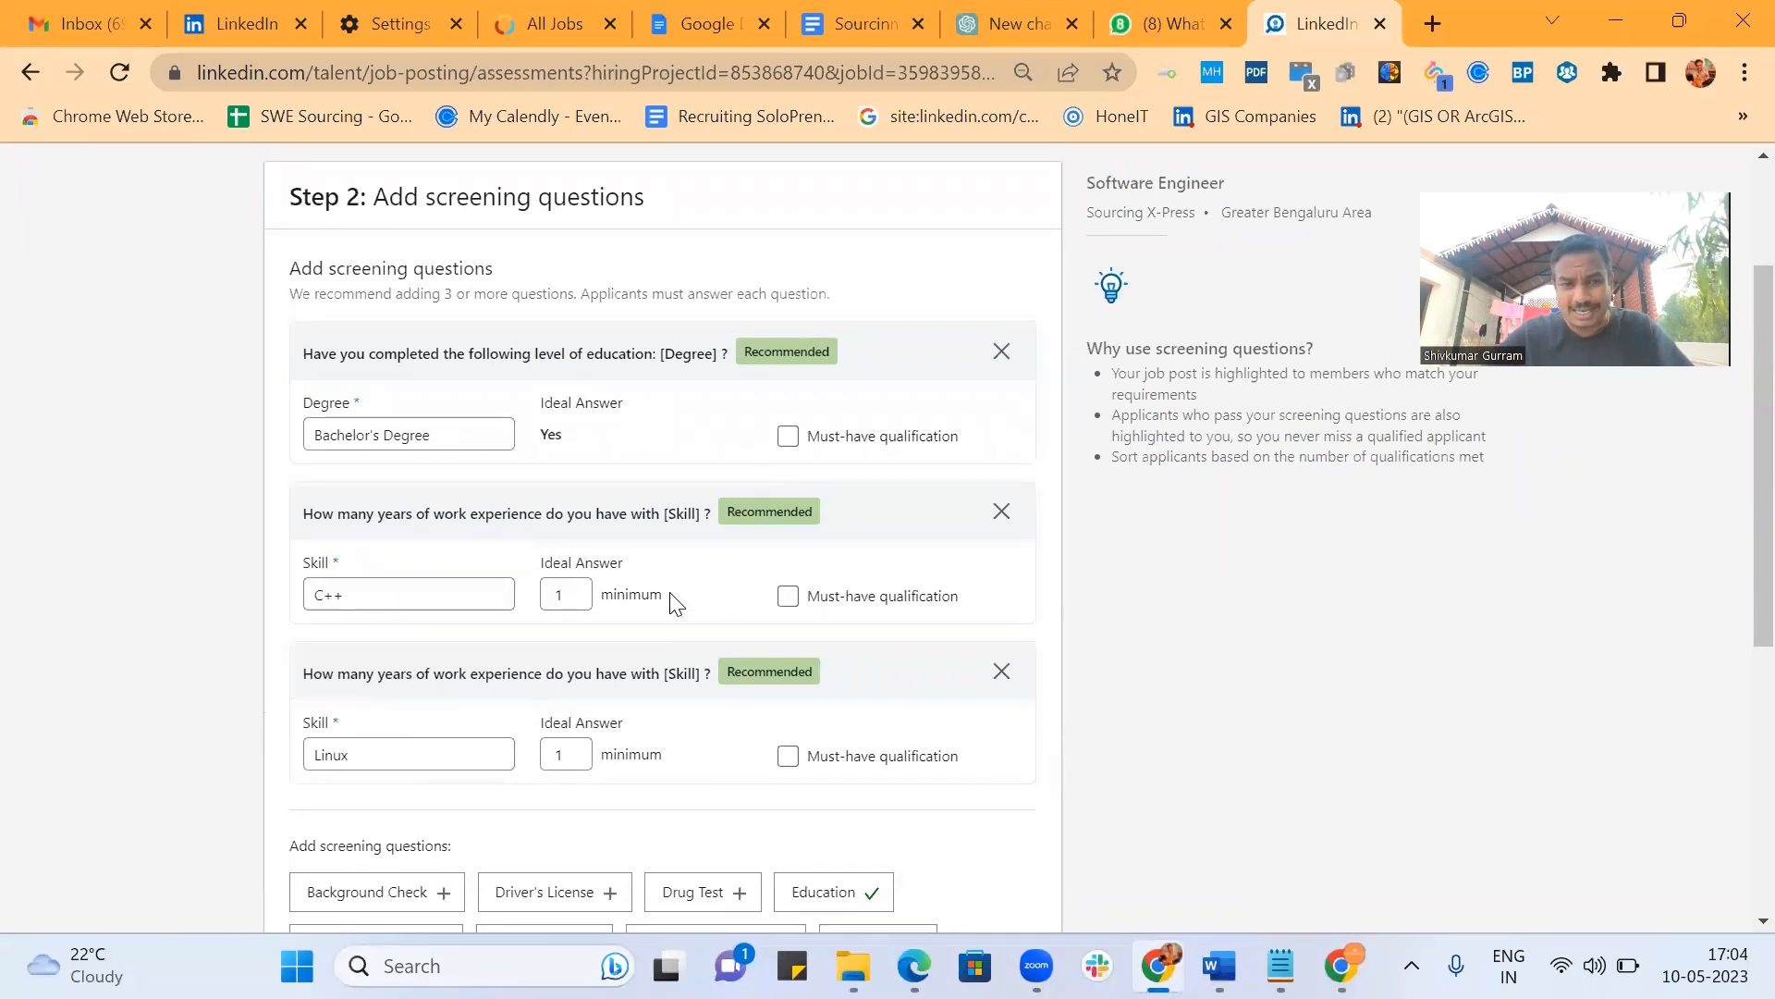
{"action": "left_click", "coordinate": [1001, 352]}
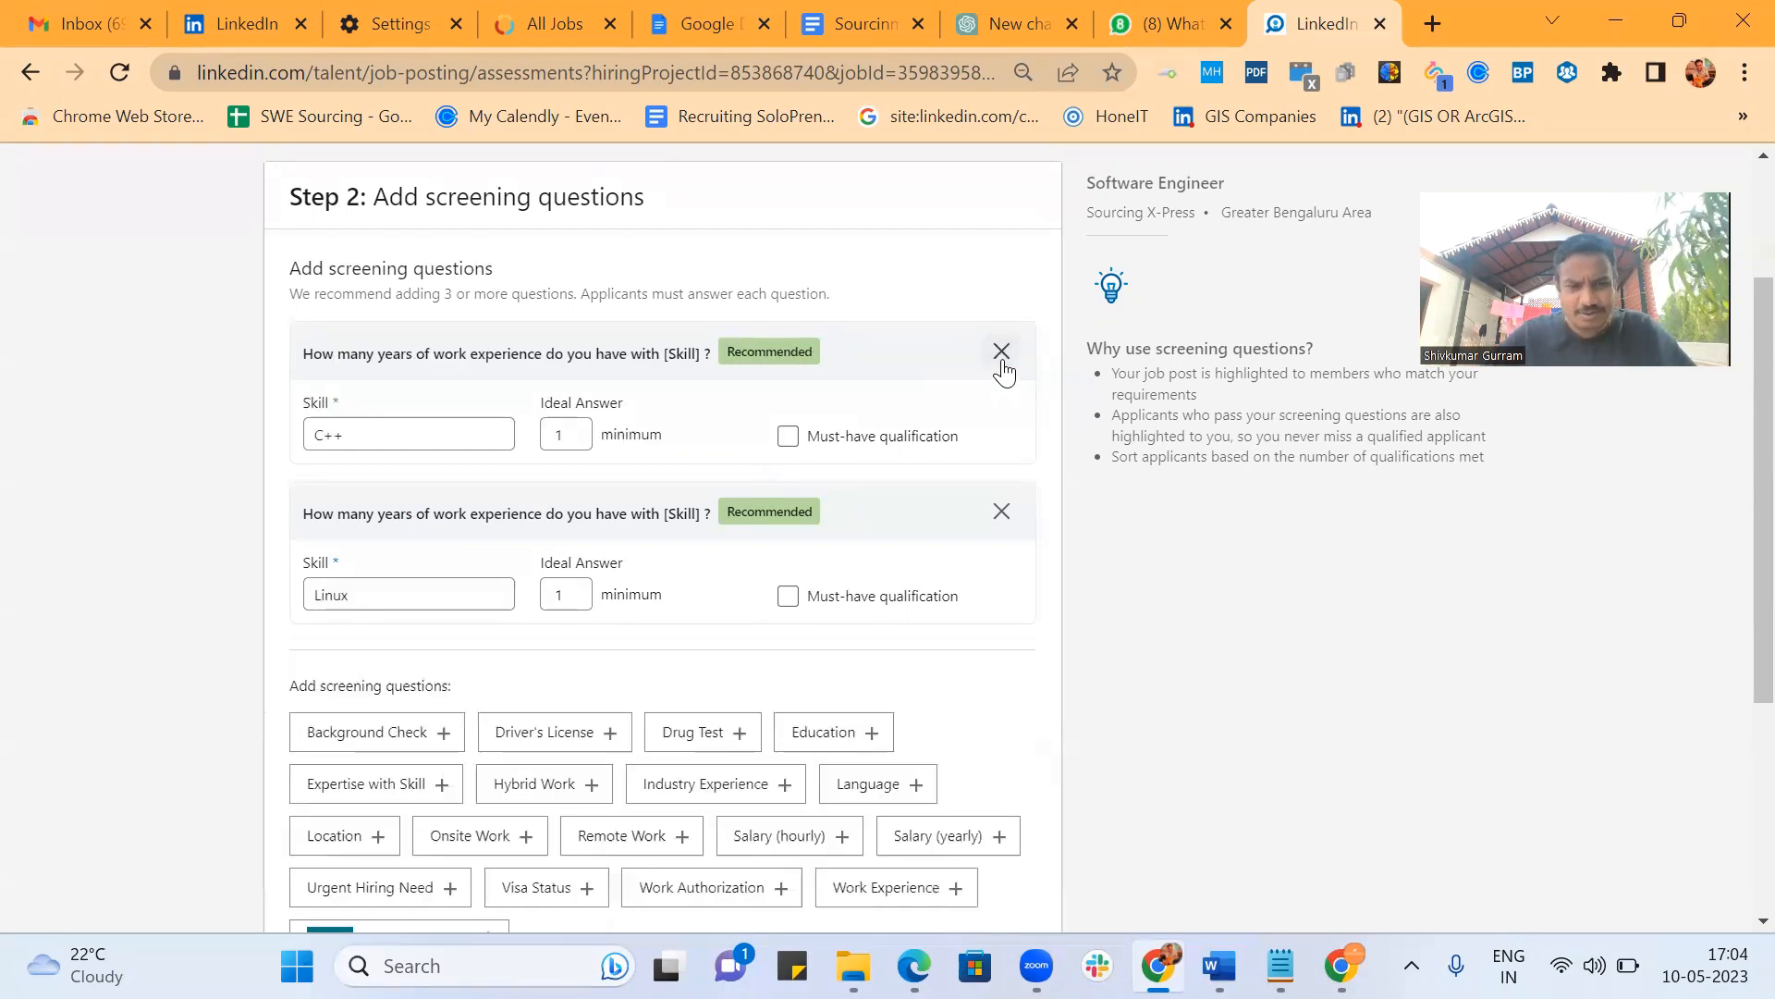
Set the C++ work experience question to a minimum of 4 years and mark it as a must-have qualification.
{"action": "left_click", "coordinate": [583, 432]}
{"action": "left_click", "coordinate": [583, 432]}
{"action": "left_click", "coordinate": [583, 431]}
{"action": "left_click", "coordinate": [583, 432]}
{"action": "left_click", "coordinate": [583, 440]}
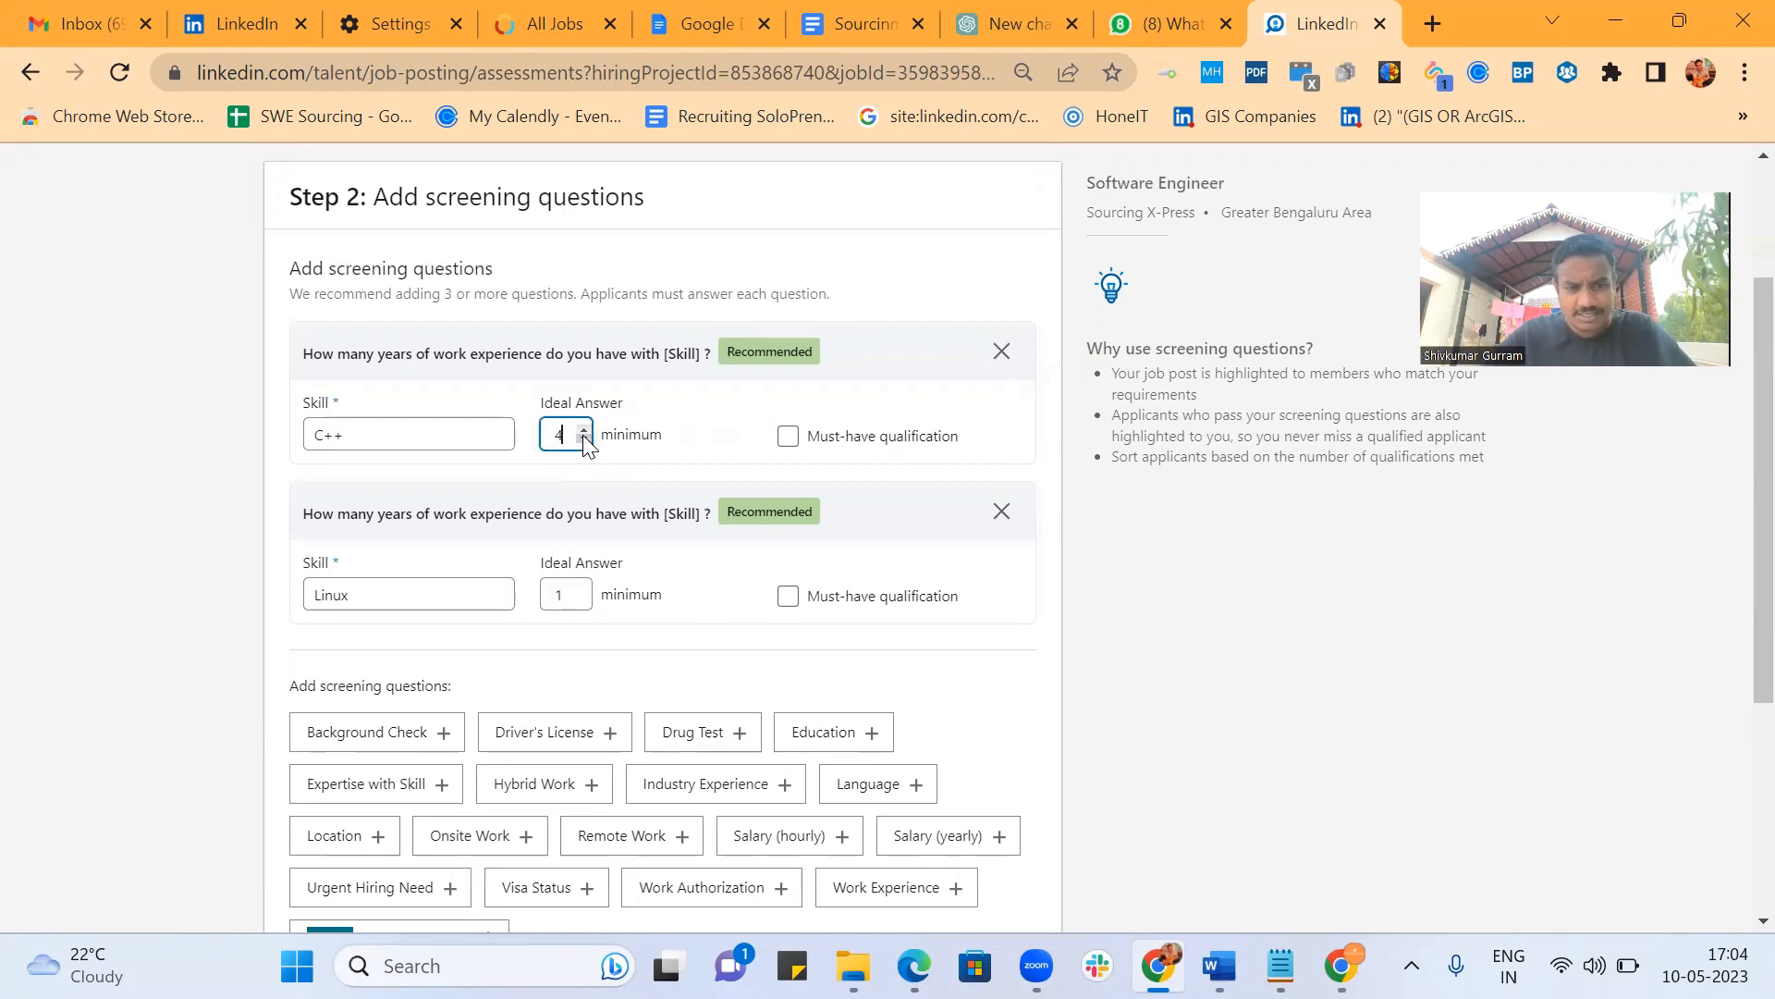
{"action": "left_click", "coordinate": [788, 436]}
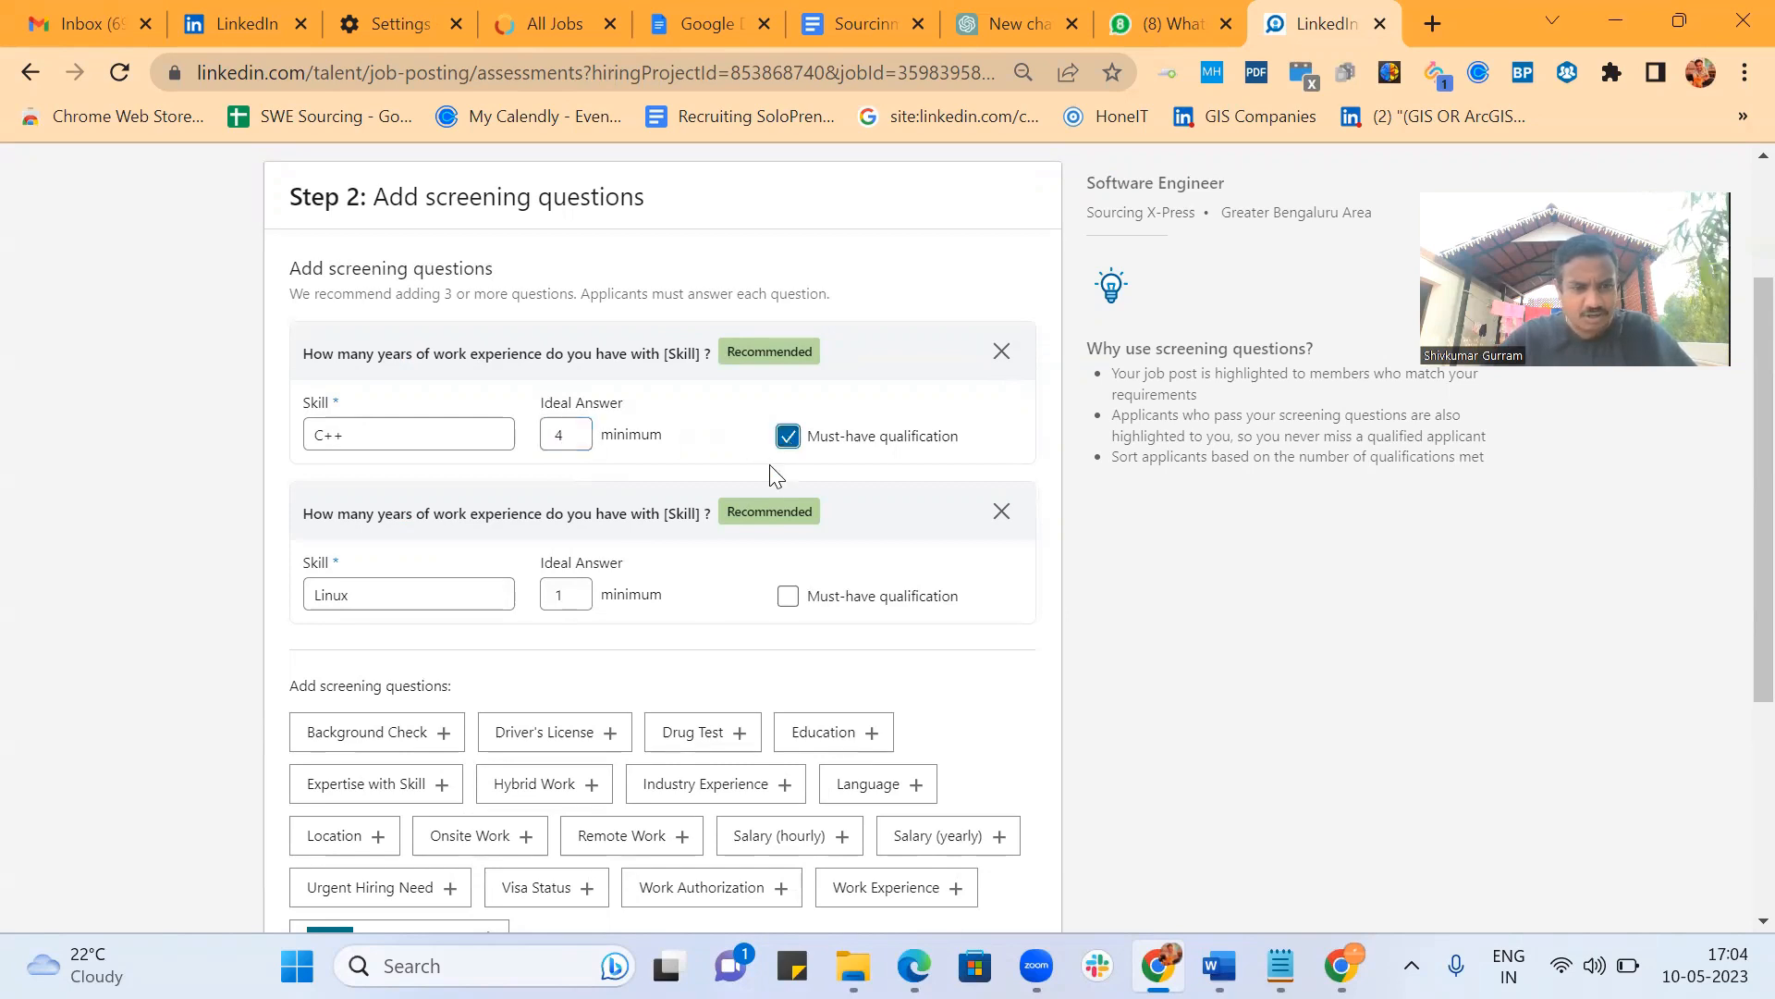
Remove the Linux work experience question from the screening questions.
{"action": "left_click", "coordinate": [1004, 514]}
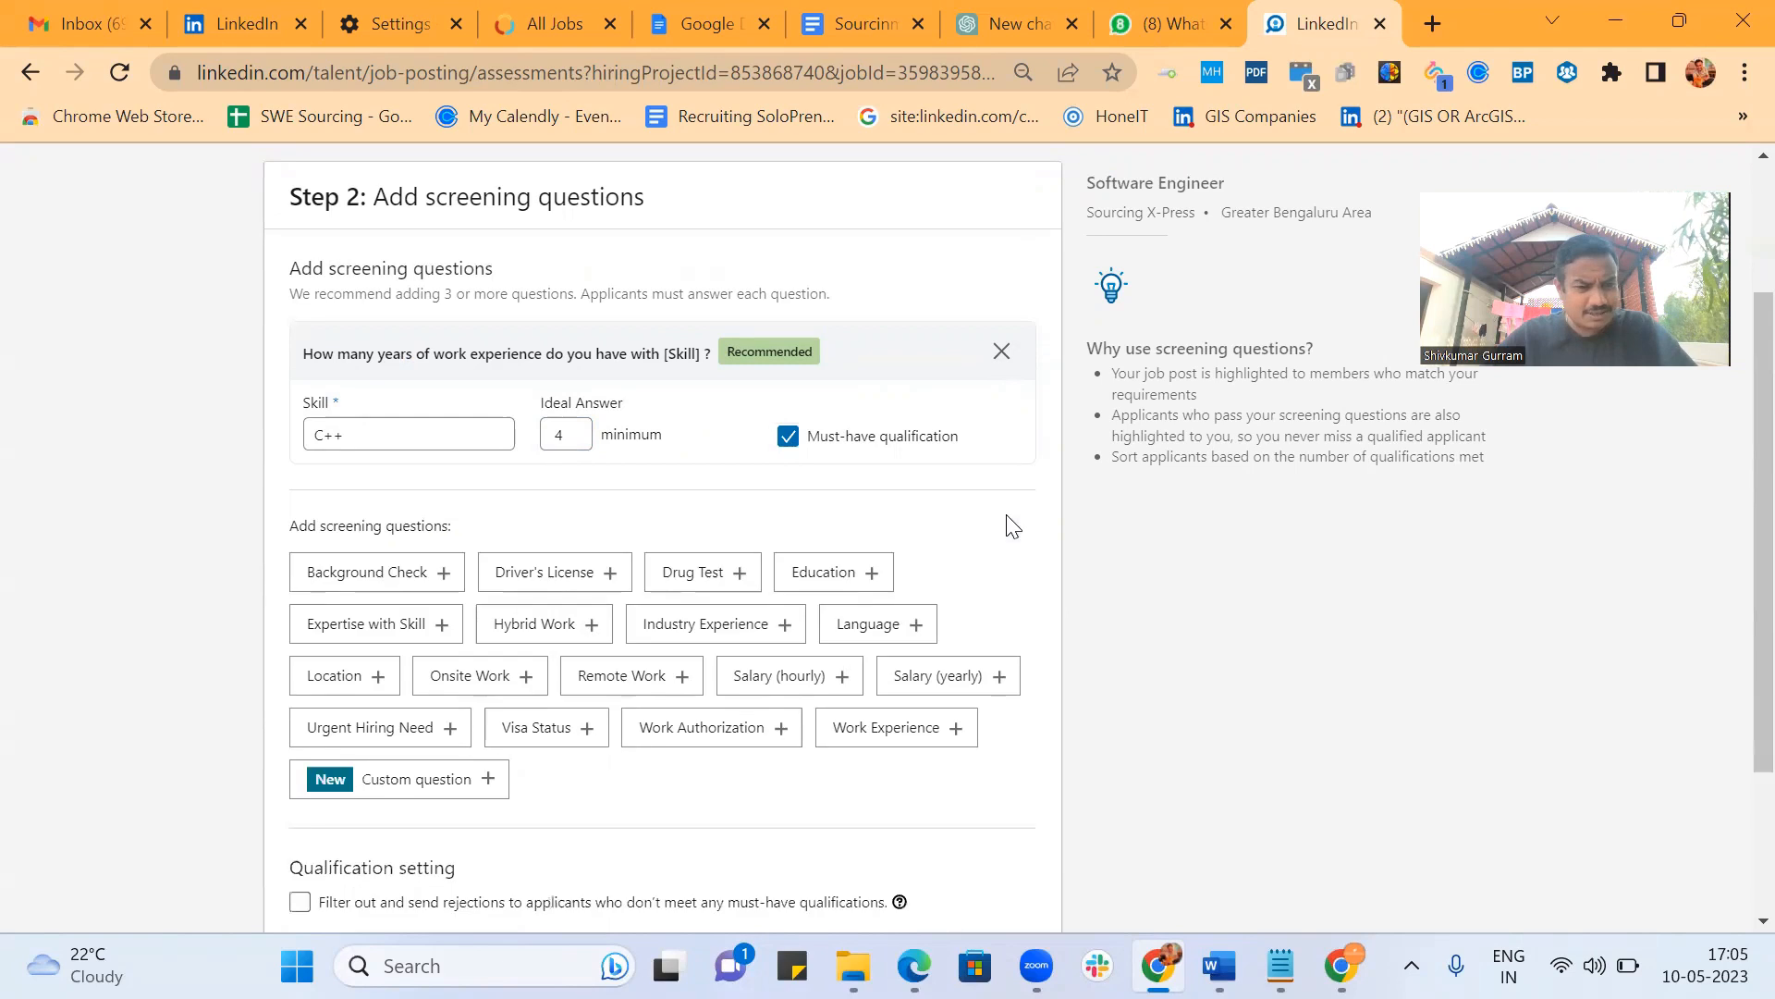
{"action": "scroll", "coordinate": [1017, 559], "scroll_direction": "down", "scroll_amount": 2}
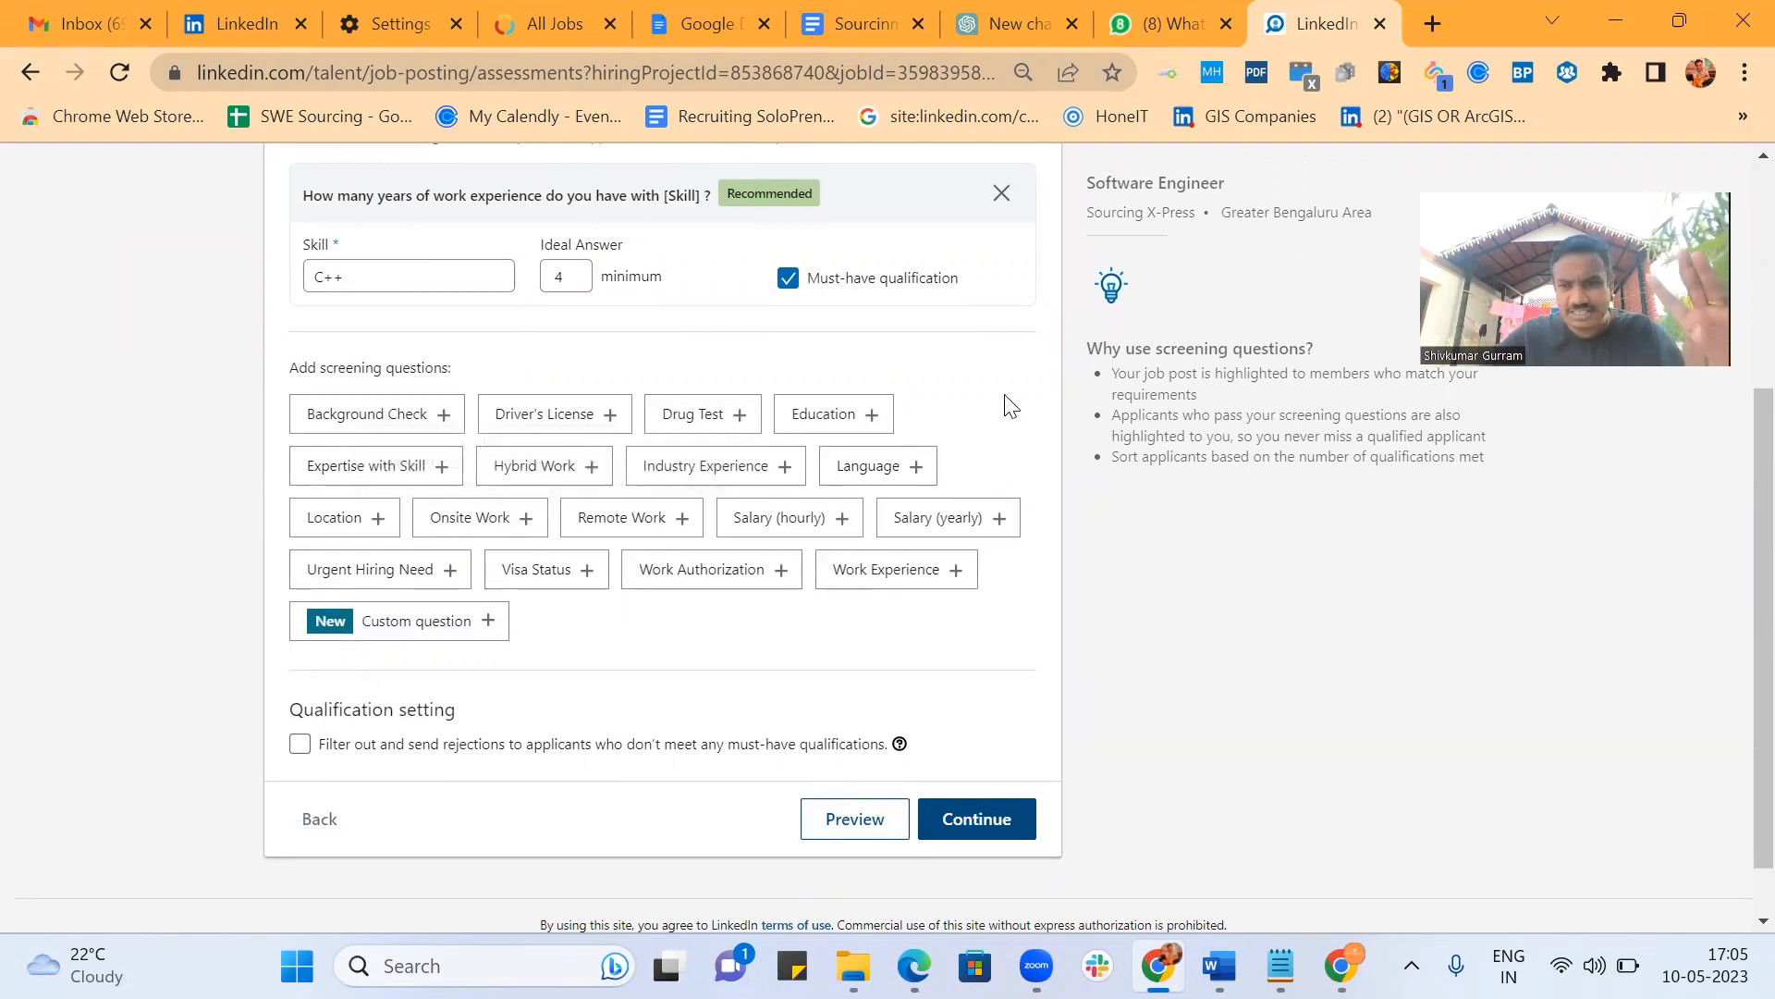
{"action": "scroll", "coordinate": [1011, 407], "scroll_direction": "down", "scroll_amount": 1}
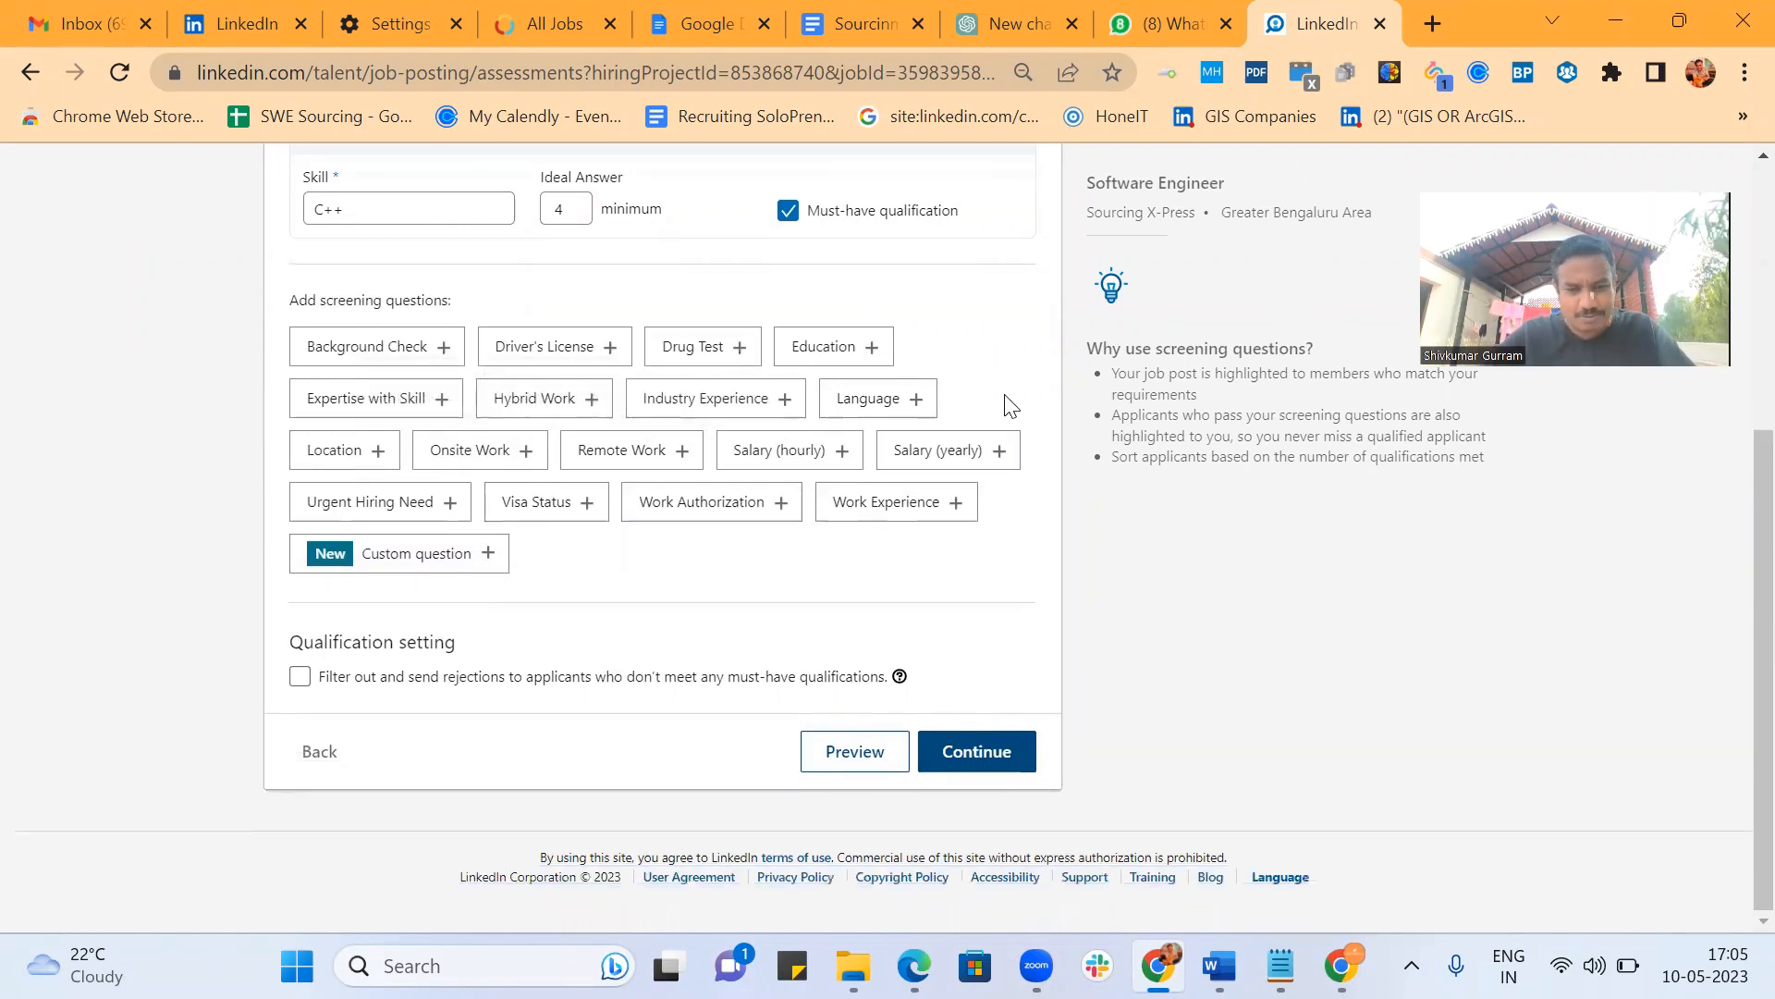
Accept the screening questions and continue to the job promotion options.
{"action": "left_click", "coordinate": [976, 758]}
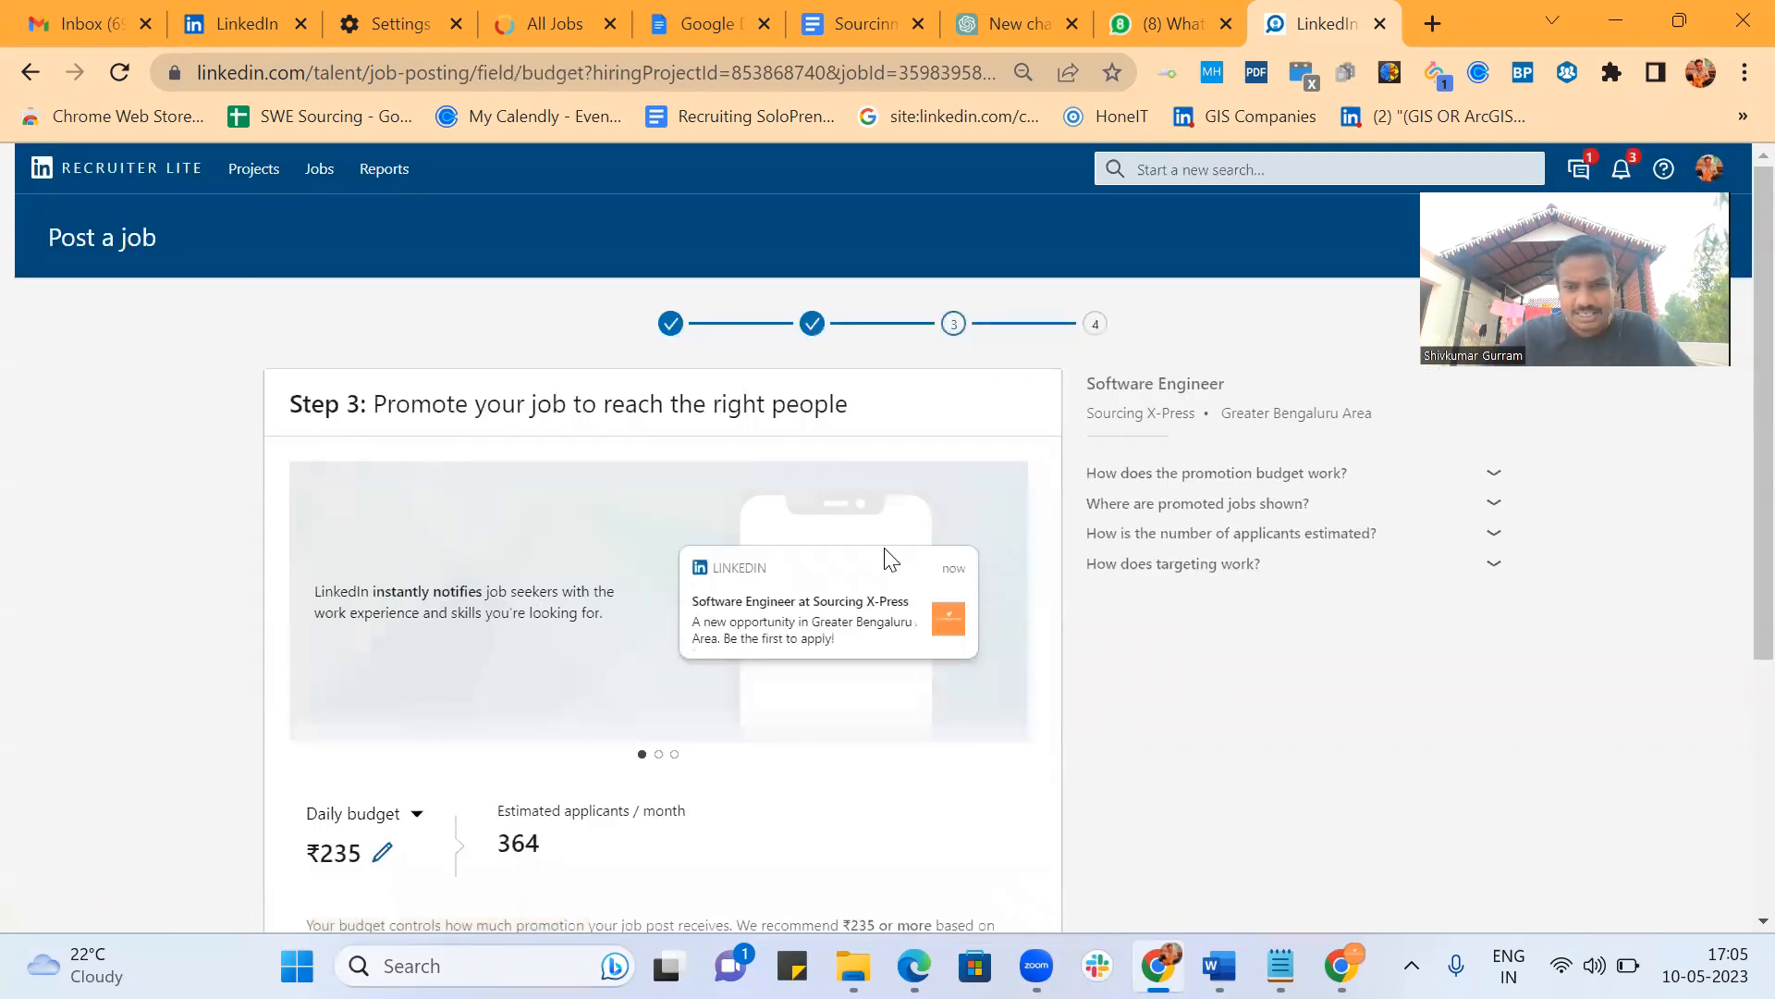
{"action": "scroll", "coordinate": [887, 558], "scroll_direction": "down", "scroll_amount": 3}
{"action": "scroll", "coordinate": [462, 632], "scroll_direction": "down", "scroll_amount": 1}
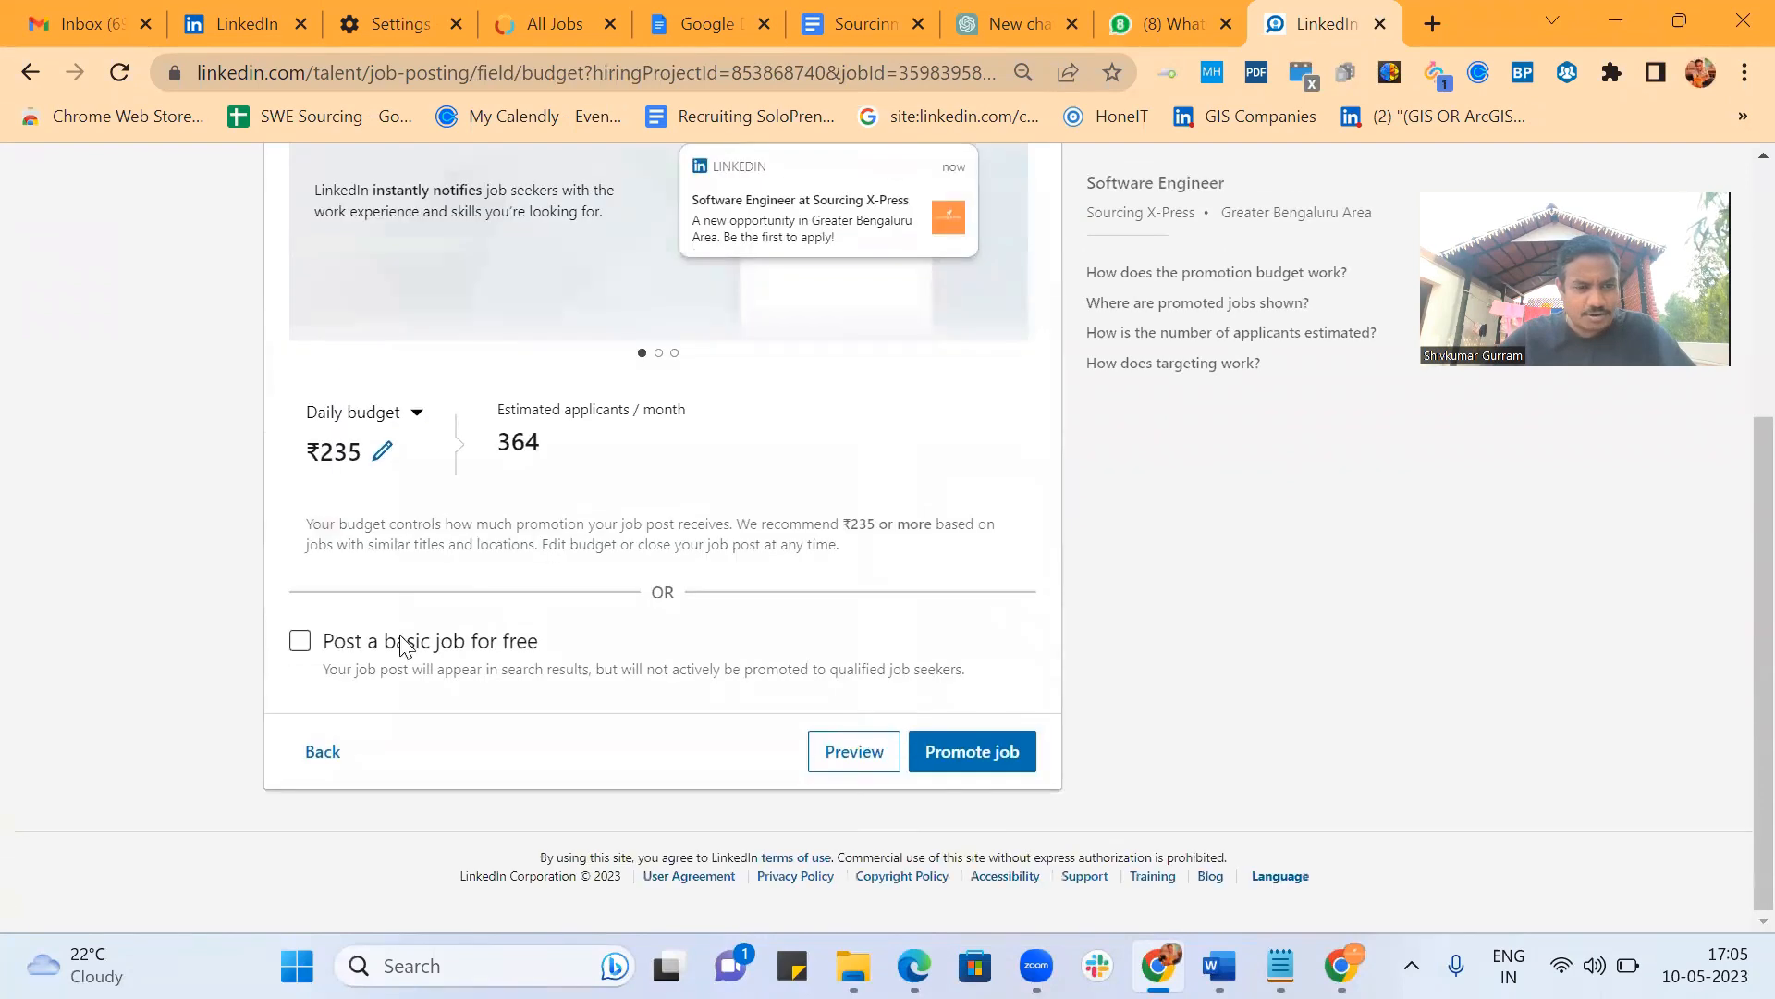
Try the free basic posting option and a daily promotion budget of ₹83, and clear the budget.
{"action": "left_click", "coordinate": [299, 643]}
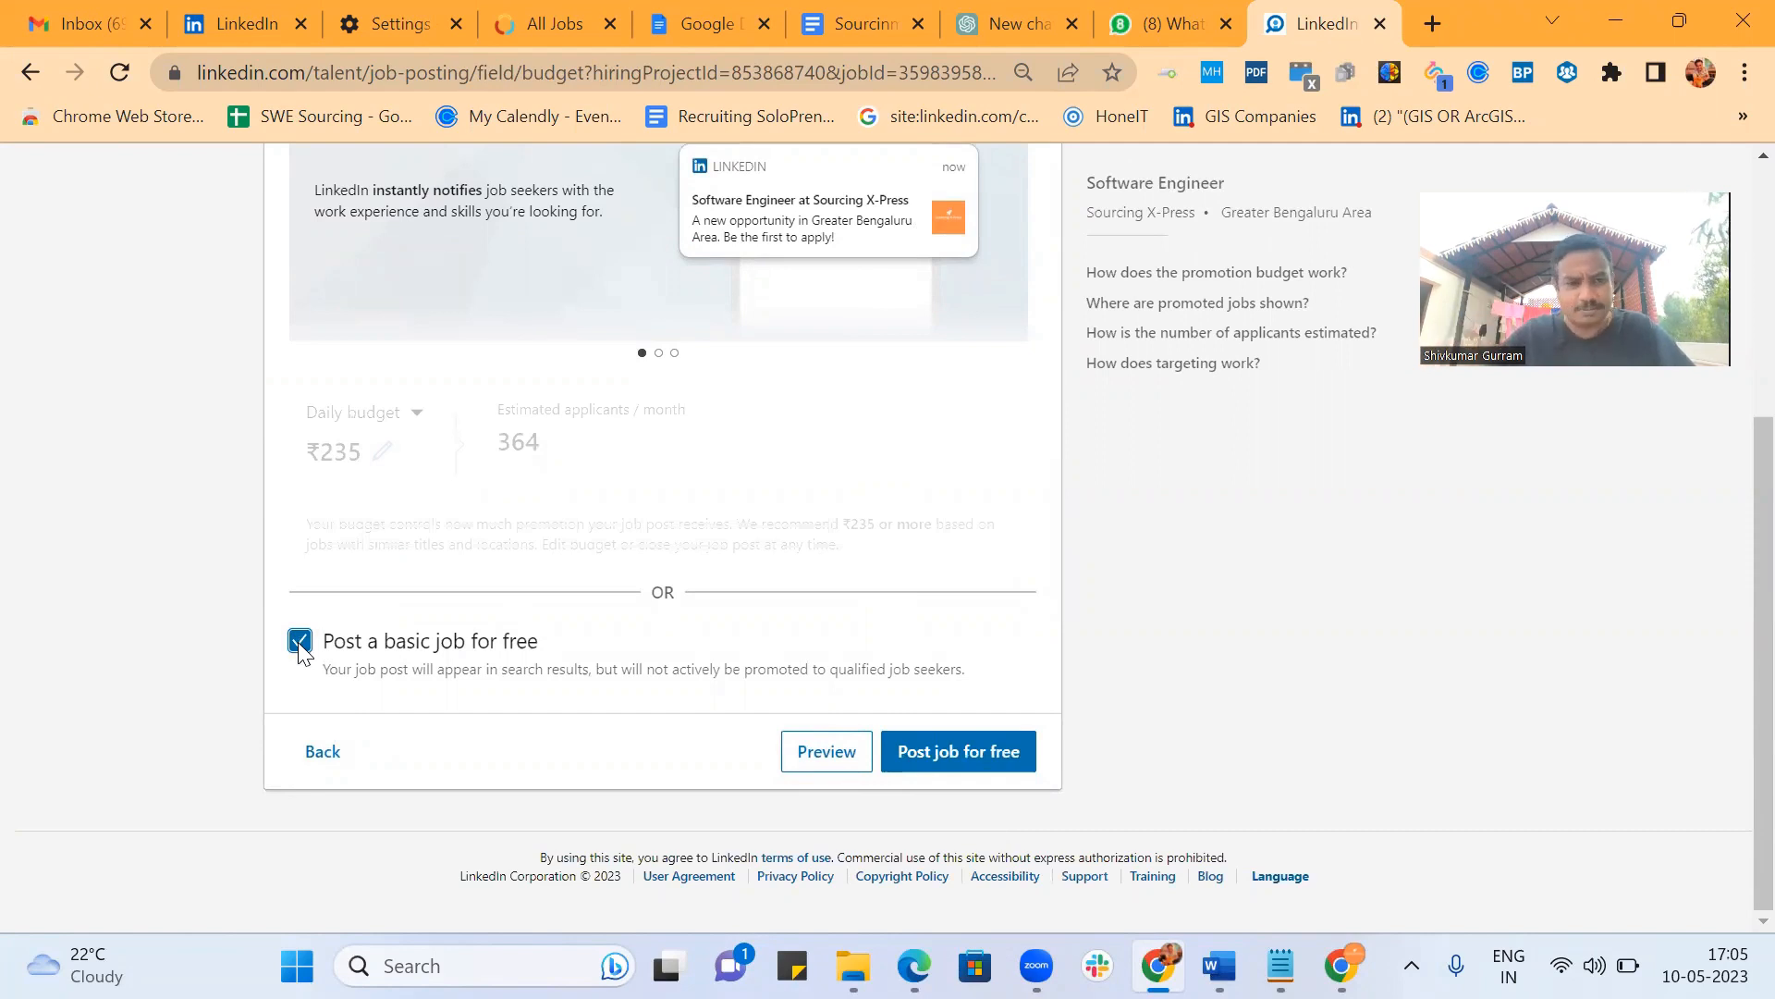
{"action": "left_click", "coordinate": [299, 642]}
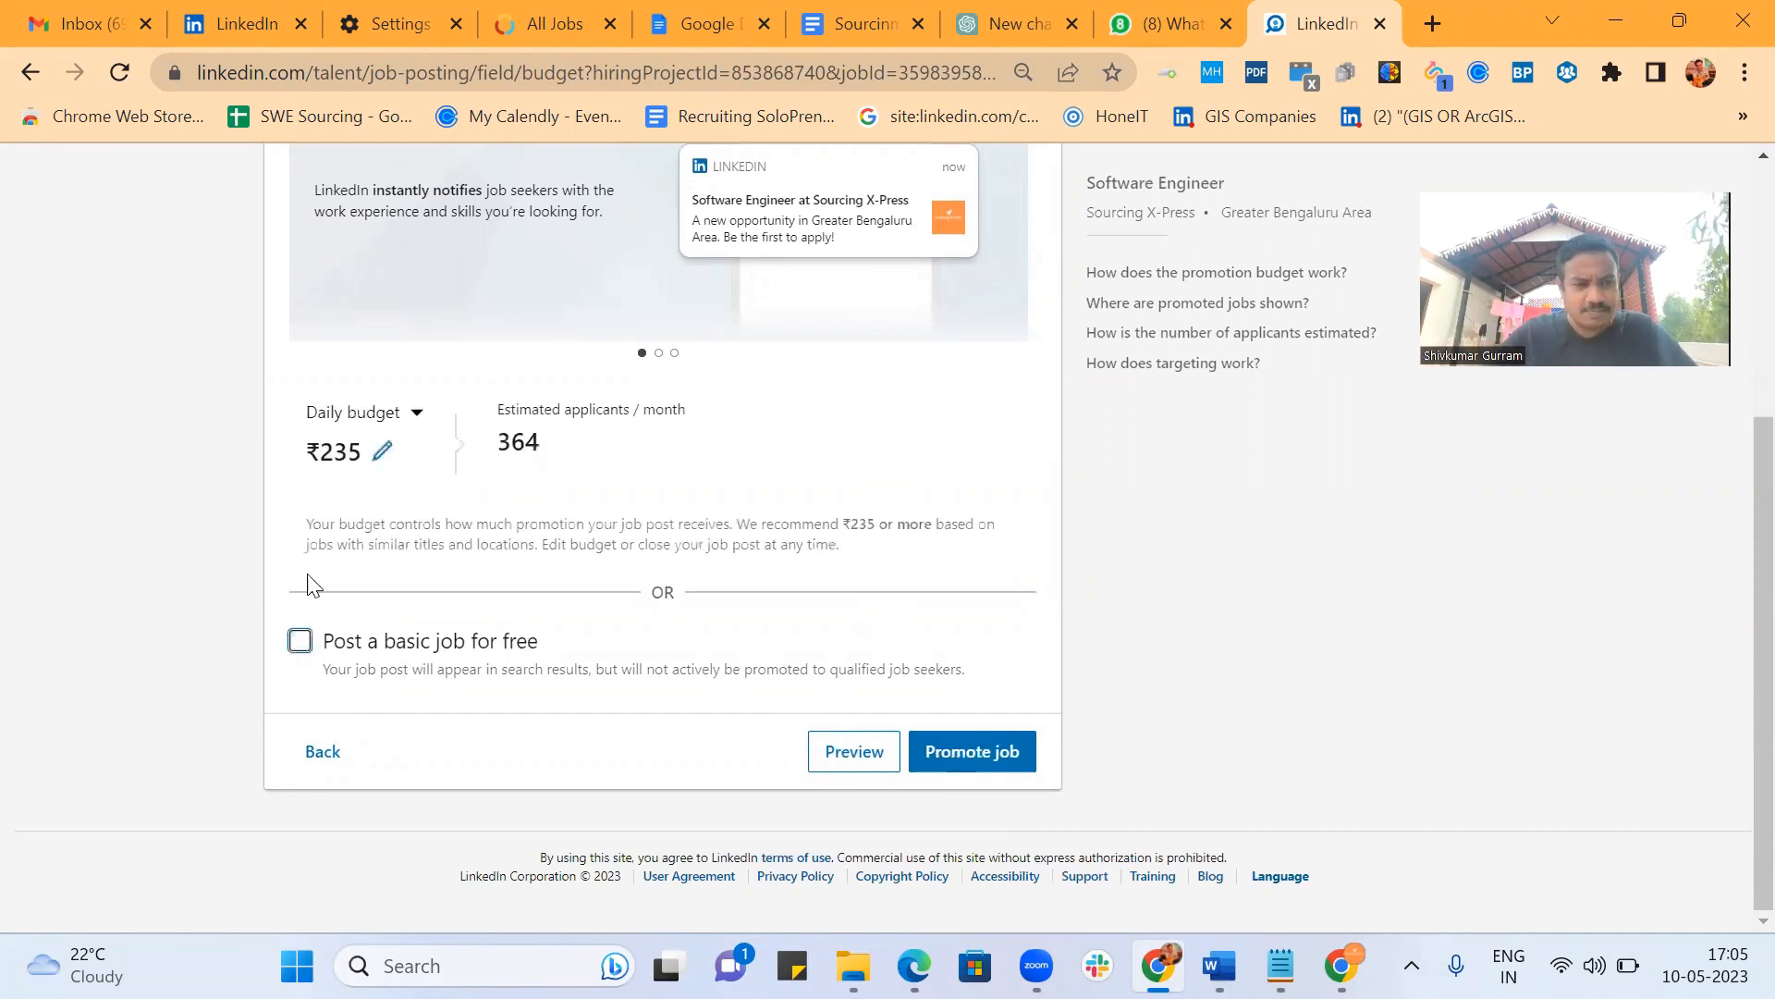
{"action": "left_click", "coordinate": [382, 453]}
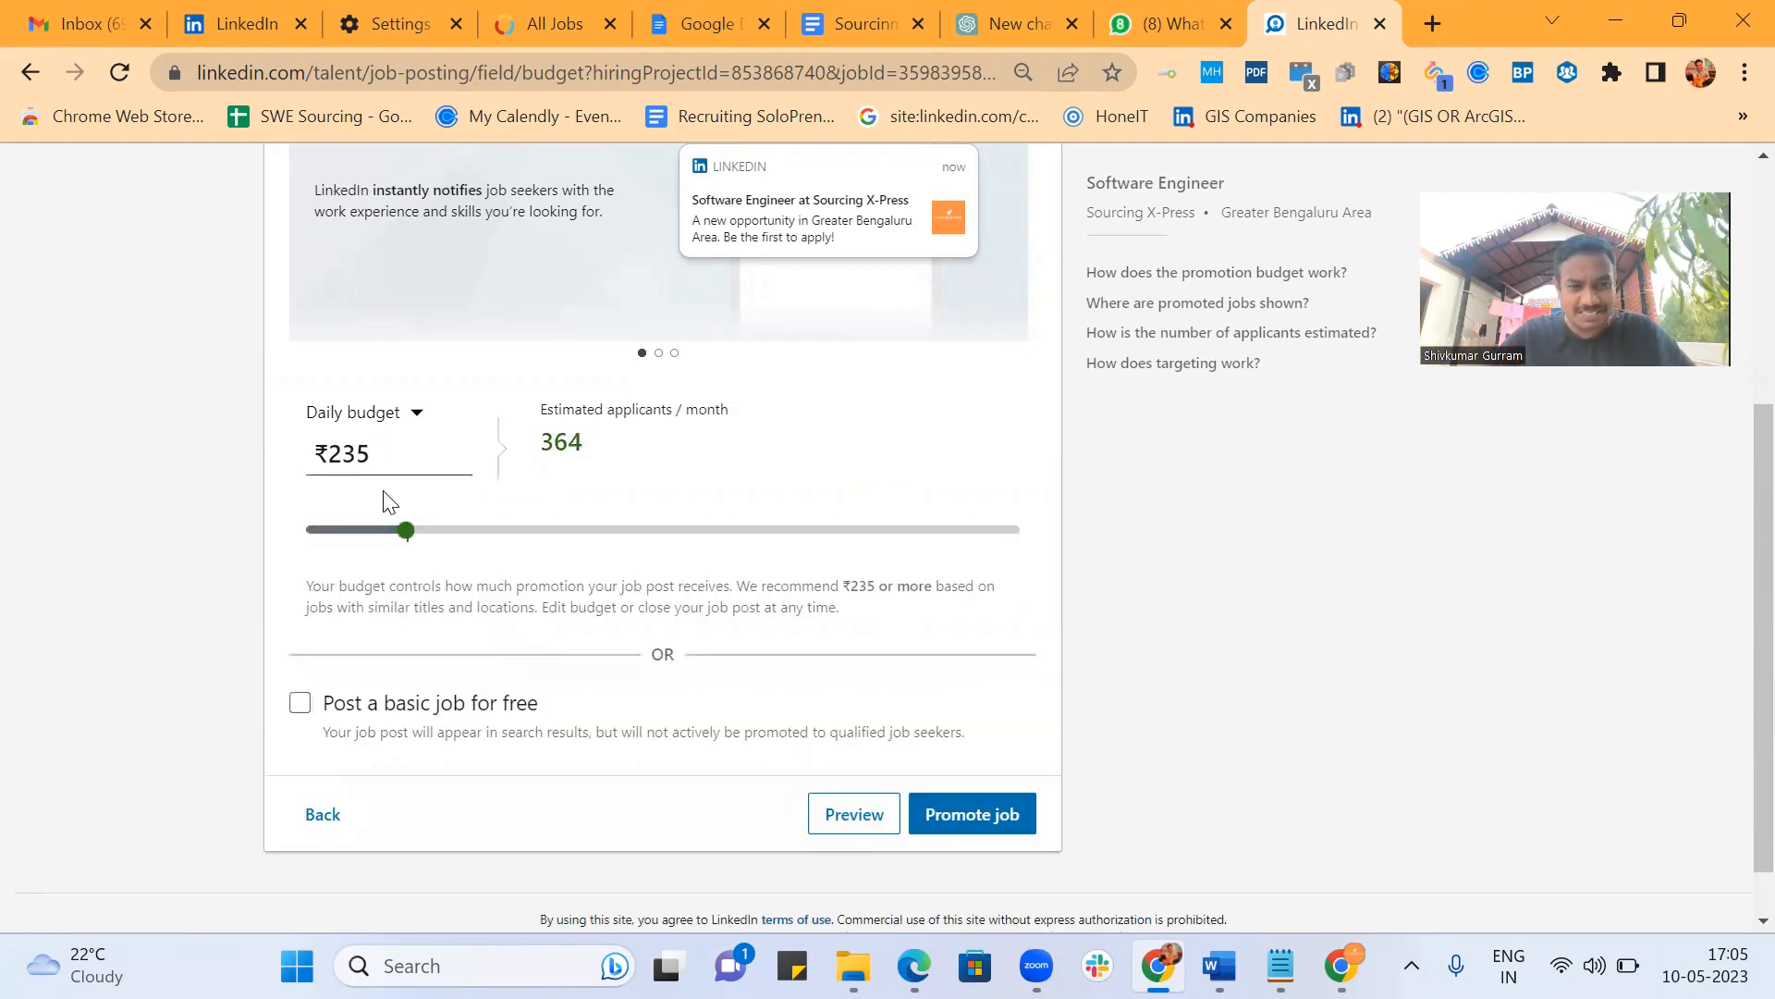
{"action": "left_click", "coordinate": [385, 454]}
{"action": "key", "text": "BackSpace"}
{"action": "key", "text": "BackSpace"}
{"action": "key", "text": "BackSpace"}
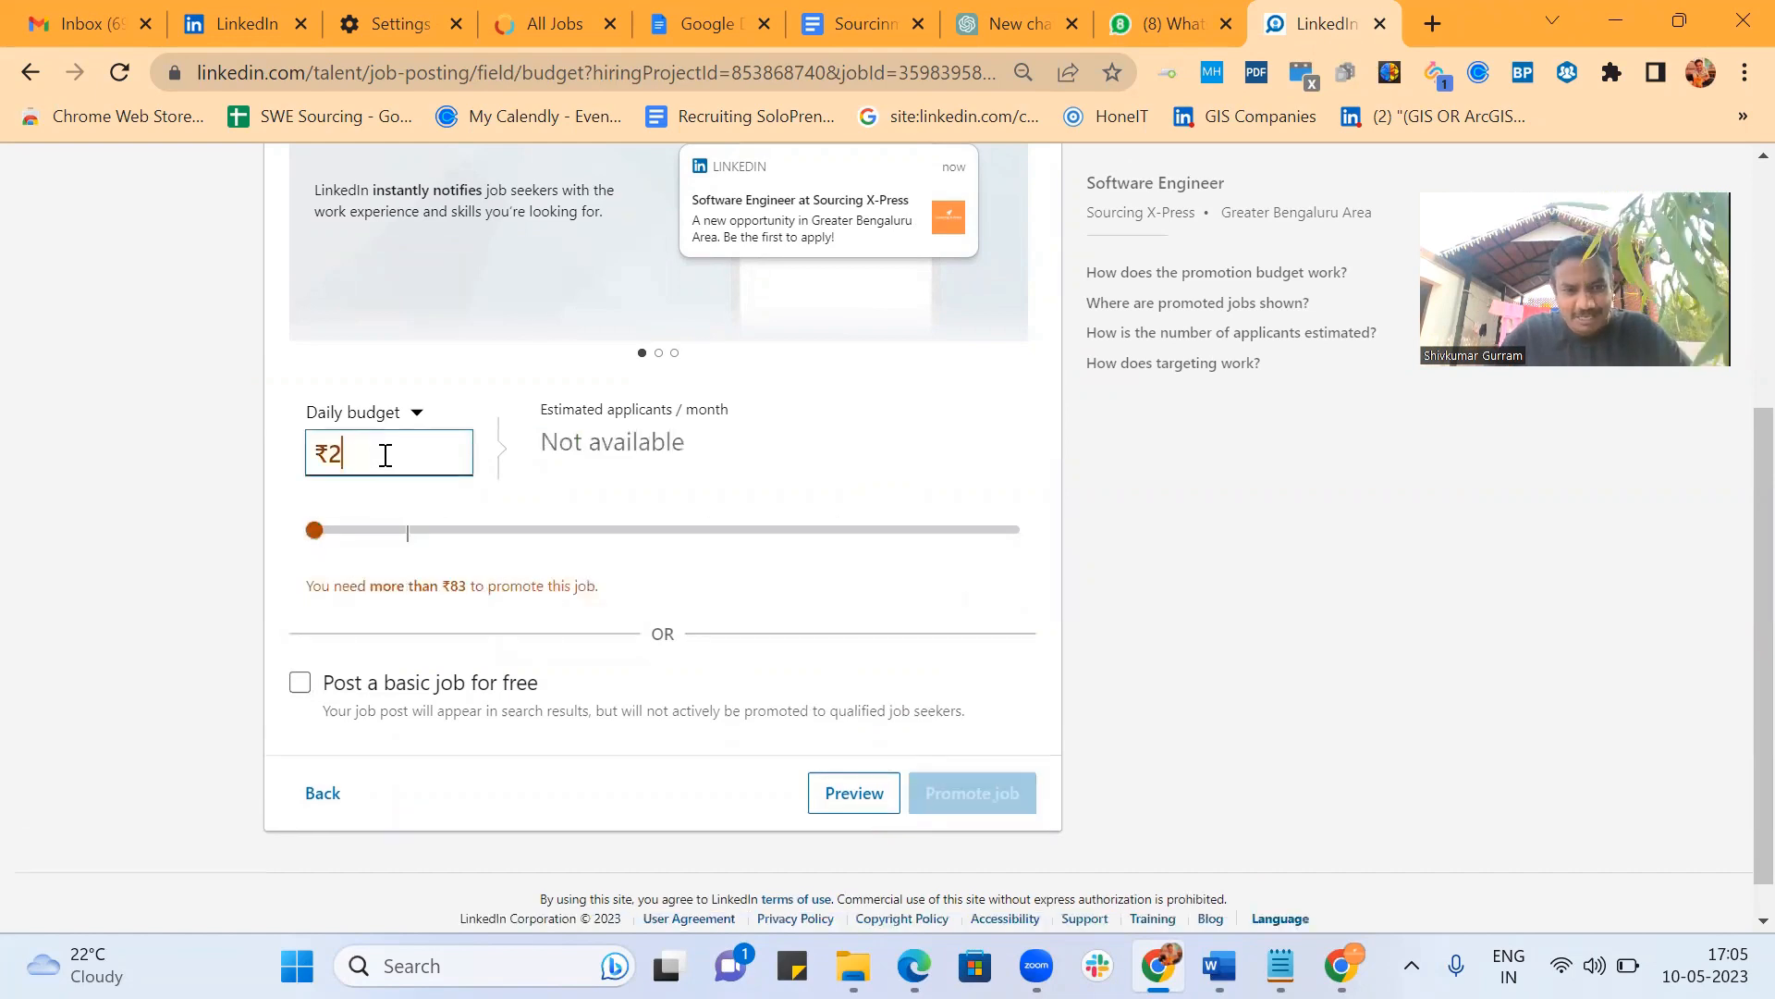
{"action": "type", "text": "83"}
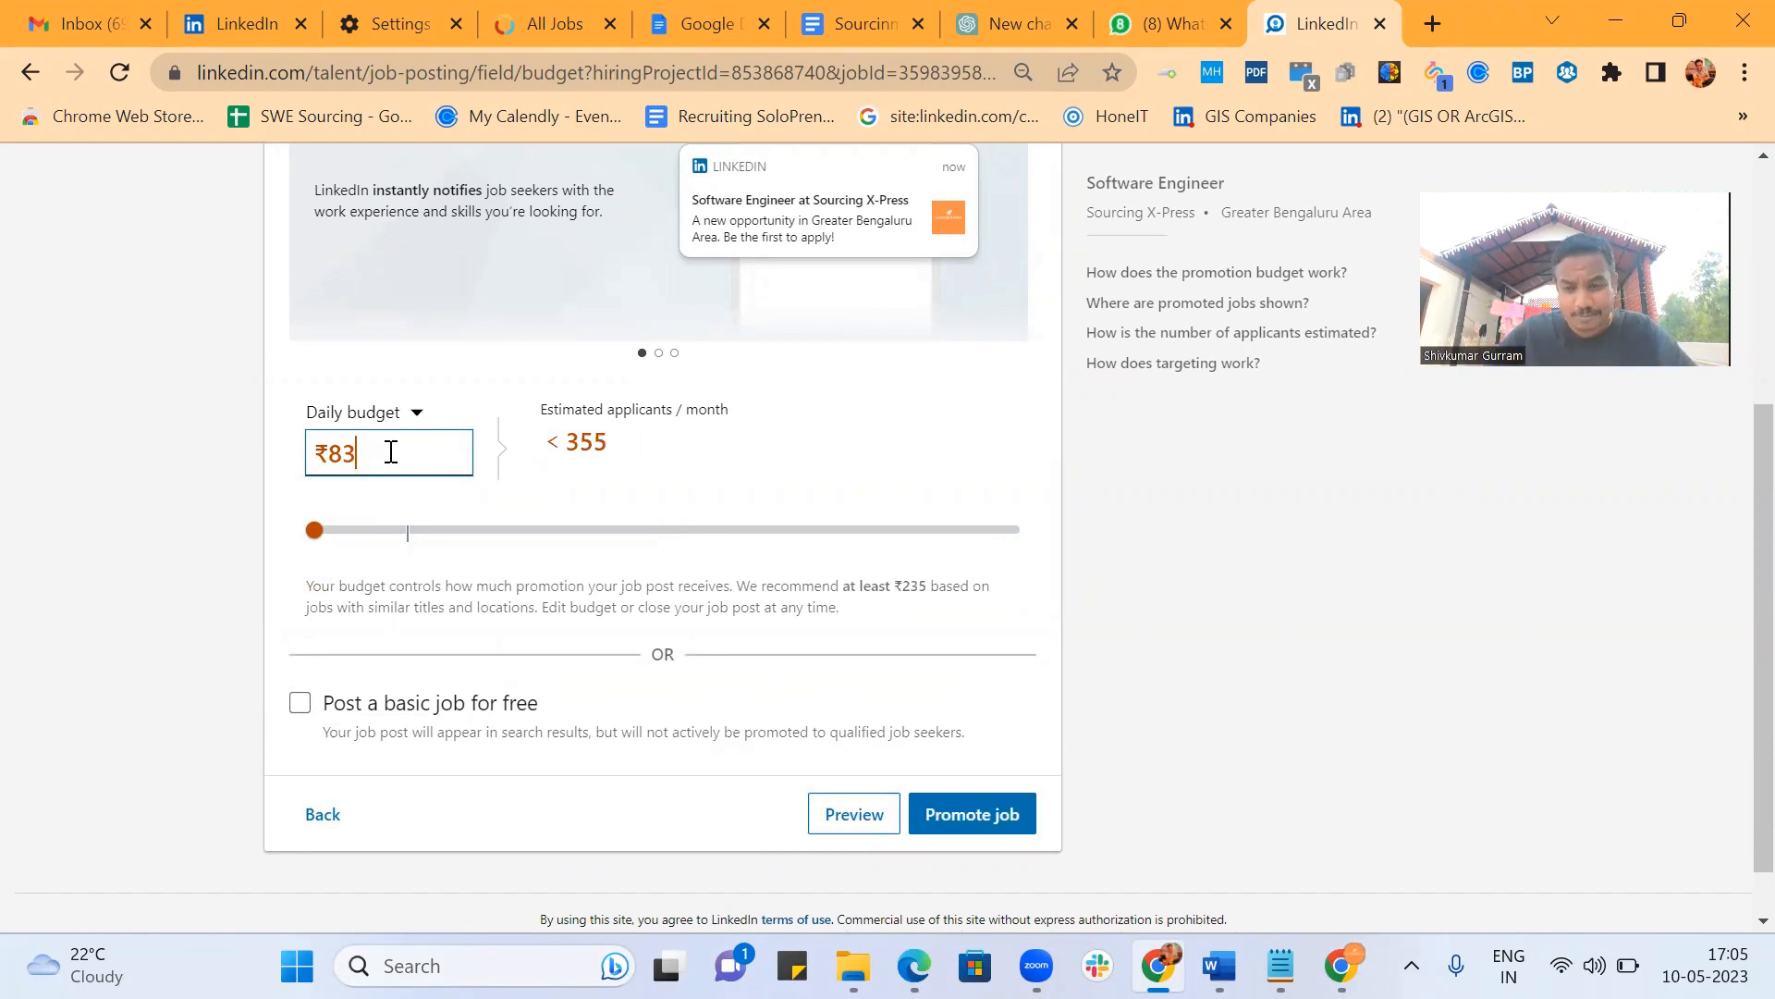
{"action": "key", "text": "BackSpace"}
{"action": "key", "text": "BackSpace"}
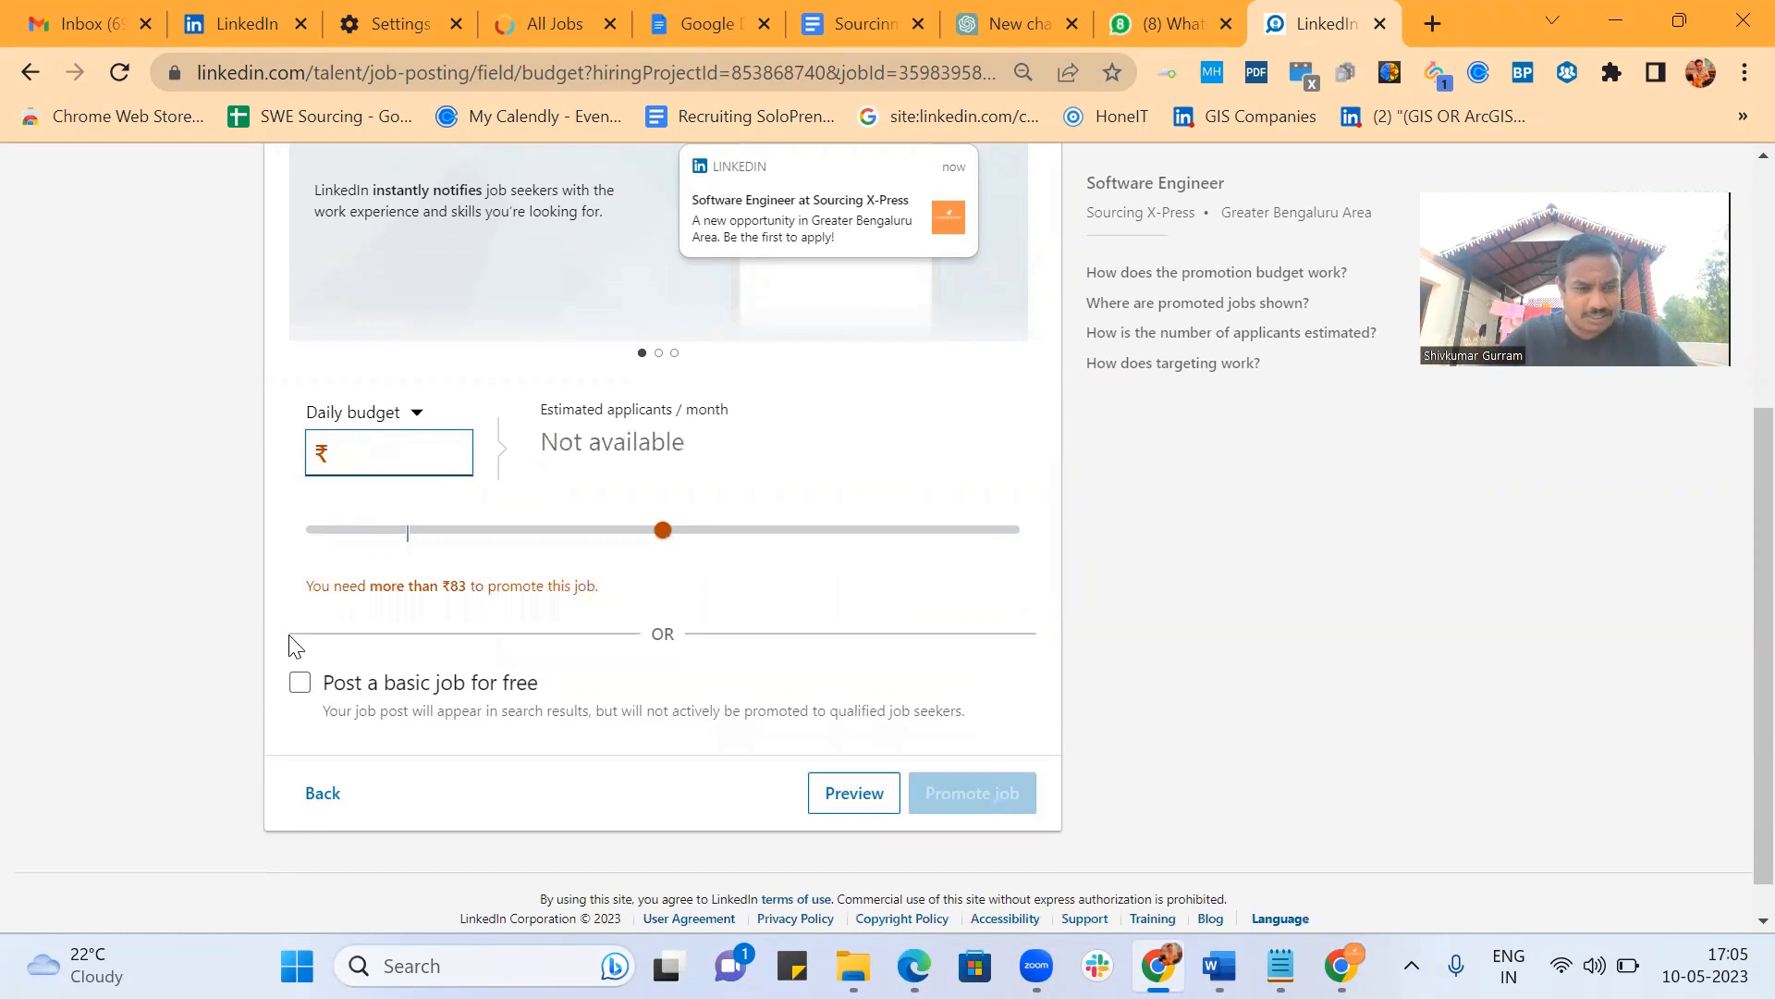
Choose to post a basic job for free and publish the Software Engineer job.
{"action": "left_click", "coordinate": [301, 684]}
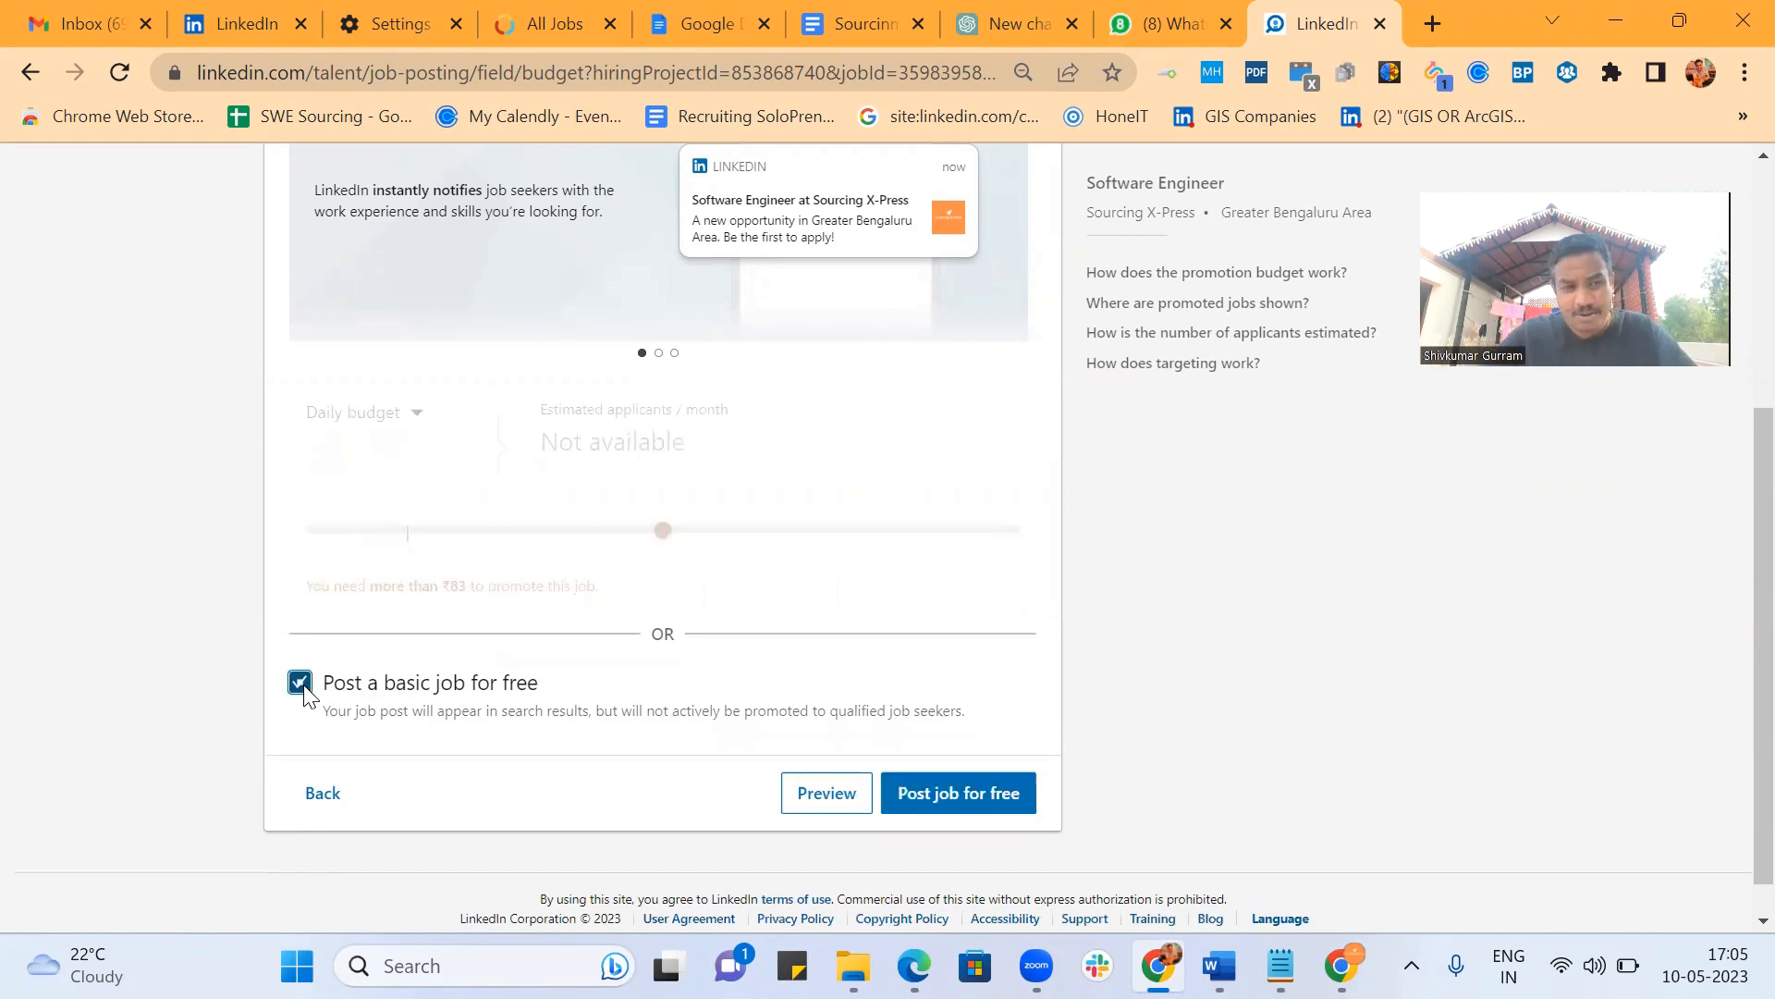
{"action": "left_click", "coordinate": [997, 801]}
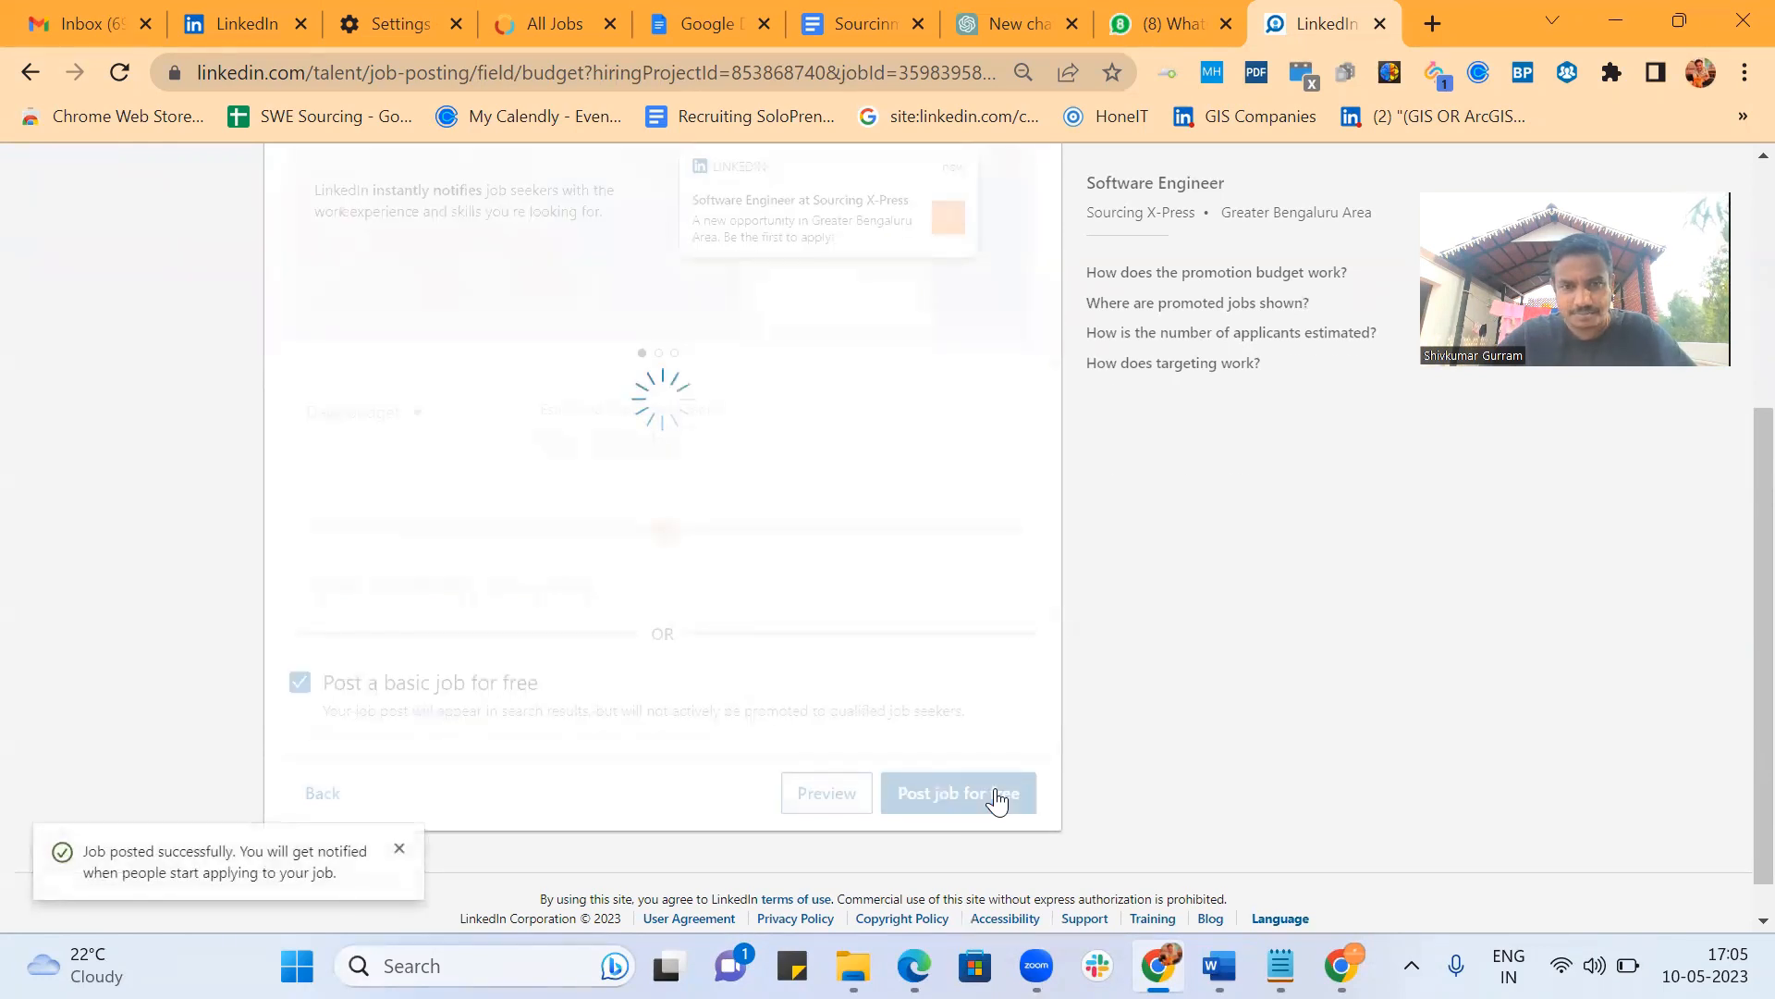
Review the job enhancement options and save the job with the poster's profile shown and the tracking fields blank.
{"action": "scroll", "coordinate": [941, 588], "scroll_direction": "down", "scroll_amount": 3}
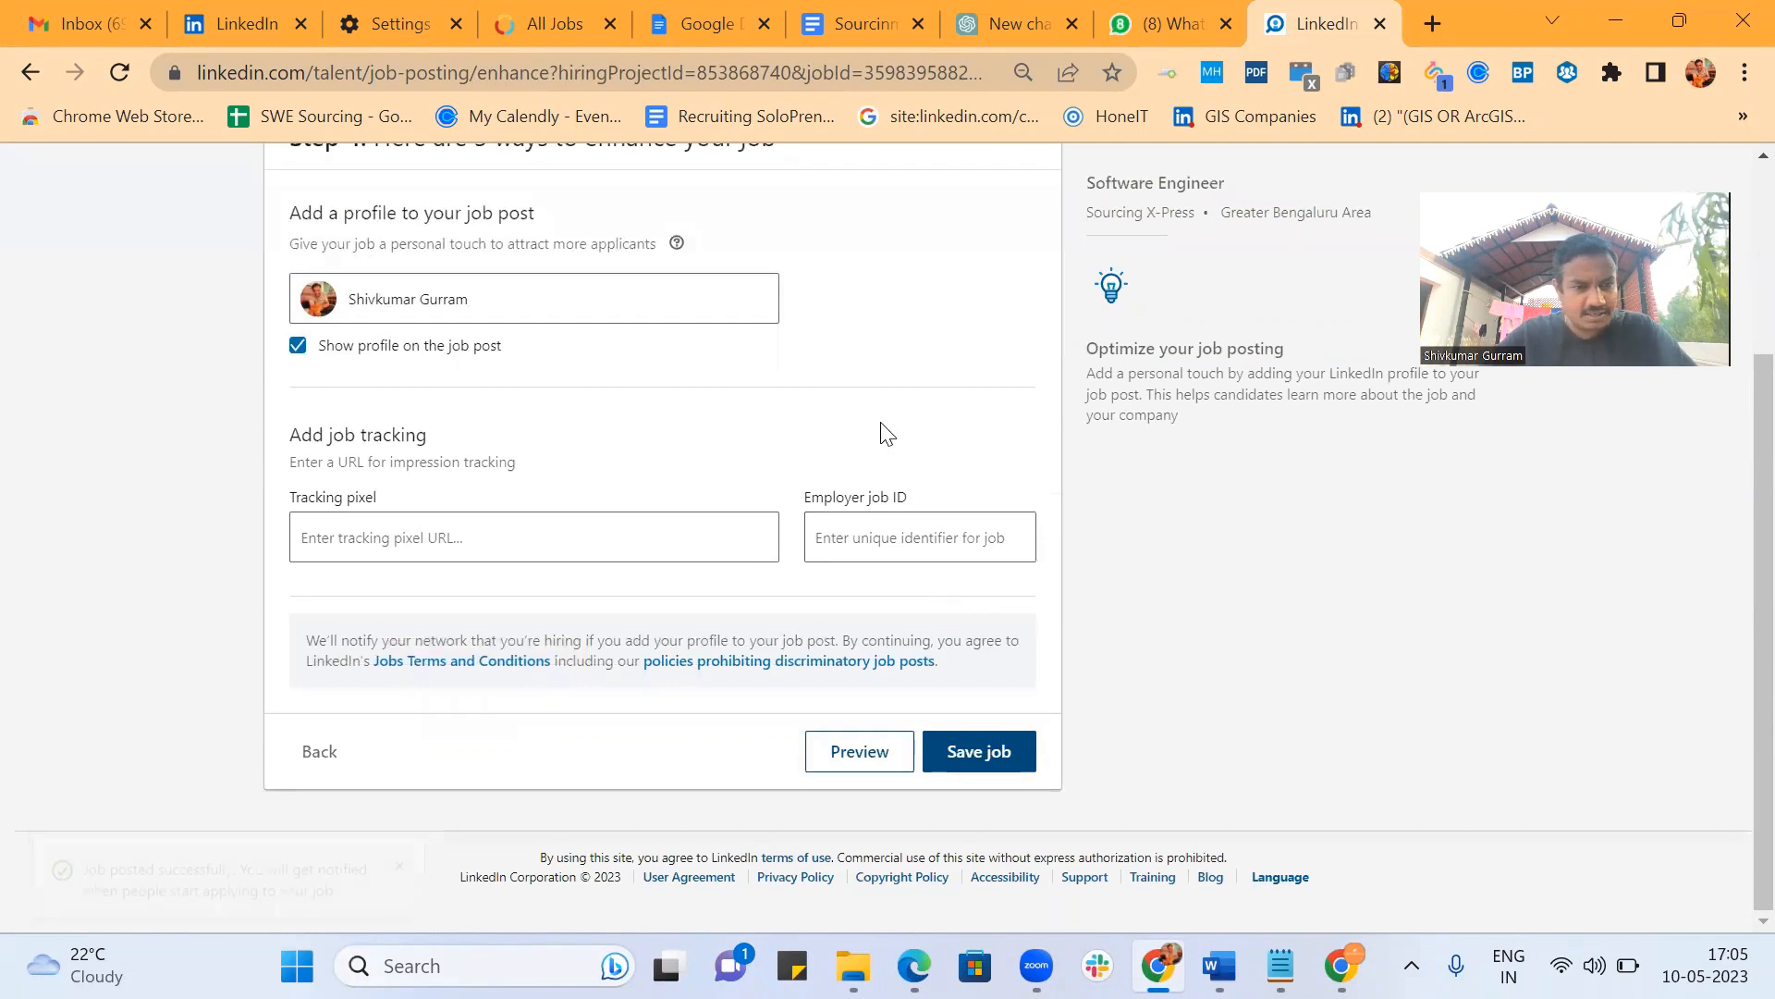
{"action": "scroll", "coordinate": [882, 430], "scroll_direction": "up", "scroll_amount": 1}
{"action": "scroll", "coordinate": [954, 463], "scroll_direction": "up", "scroll_amount": 2}
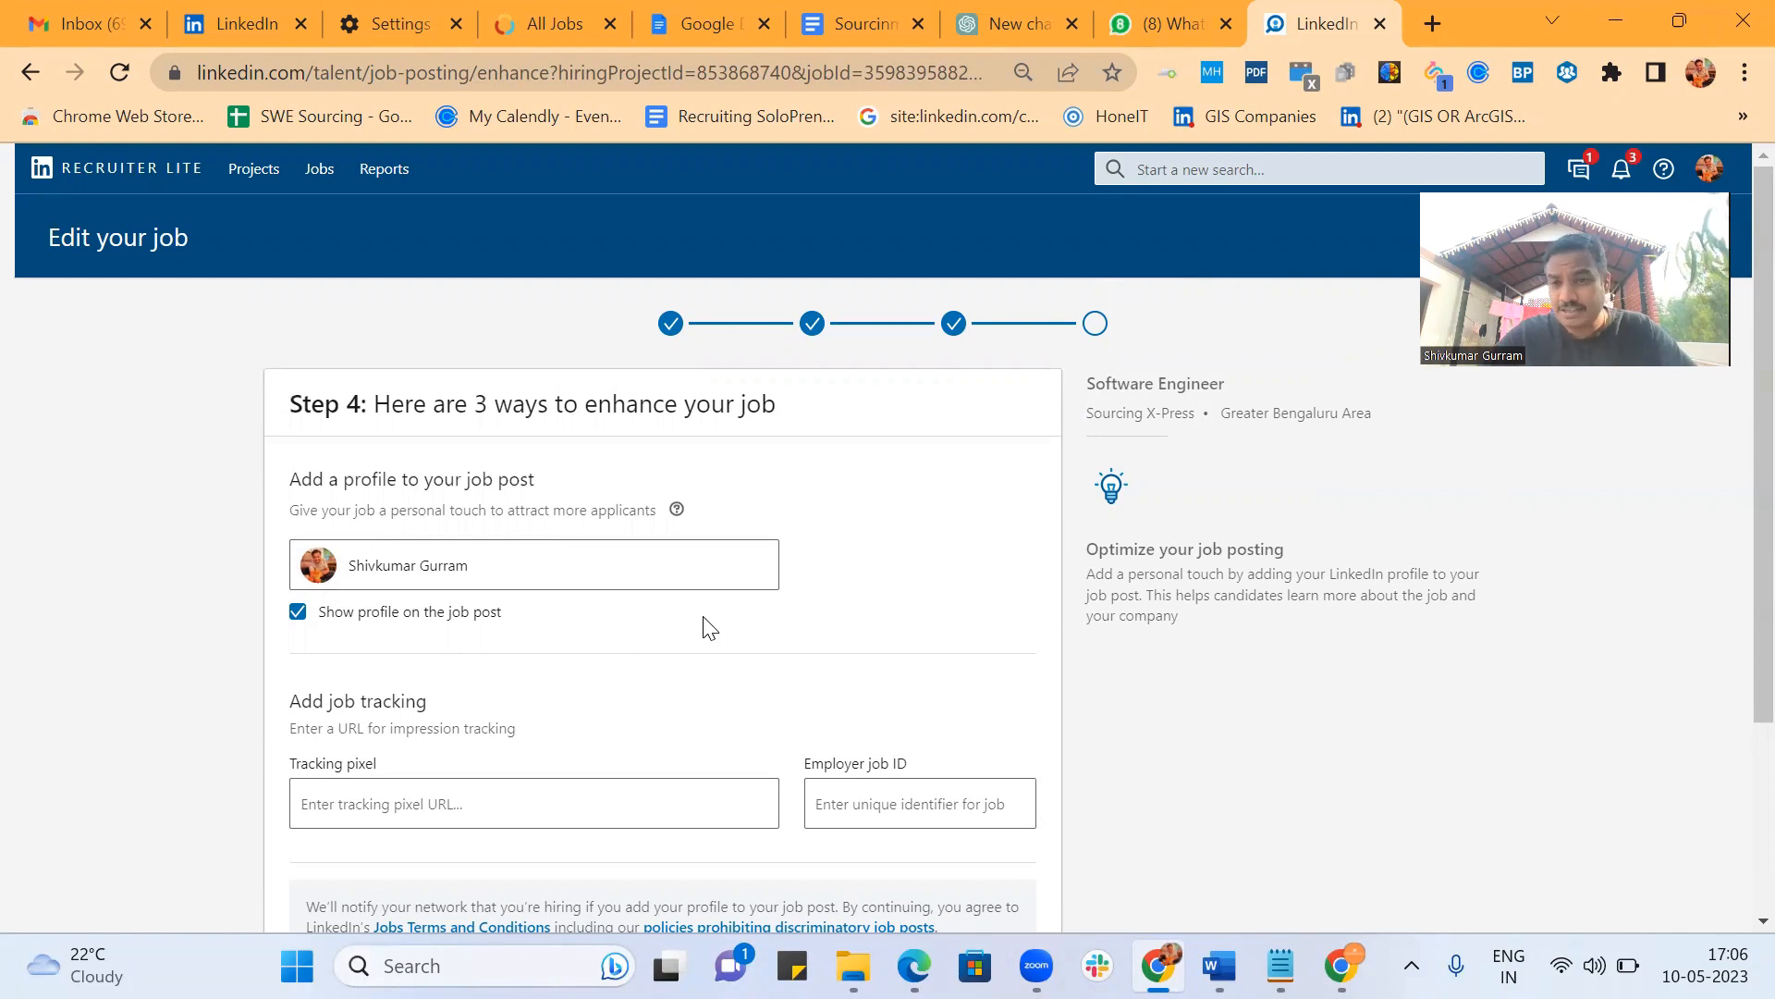
{"action": "scroll", "coordinate": [872, 606], "scroll_direction": "down", "scroll_amount": 3}
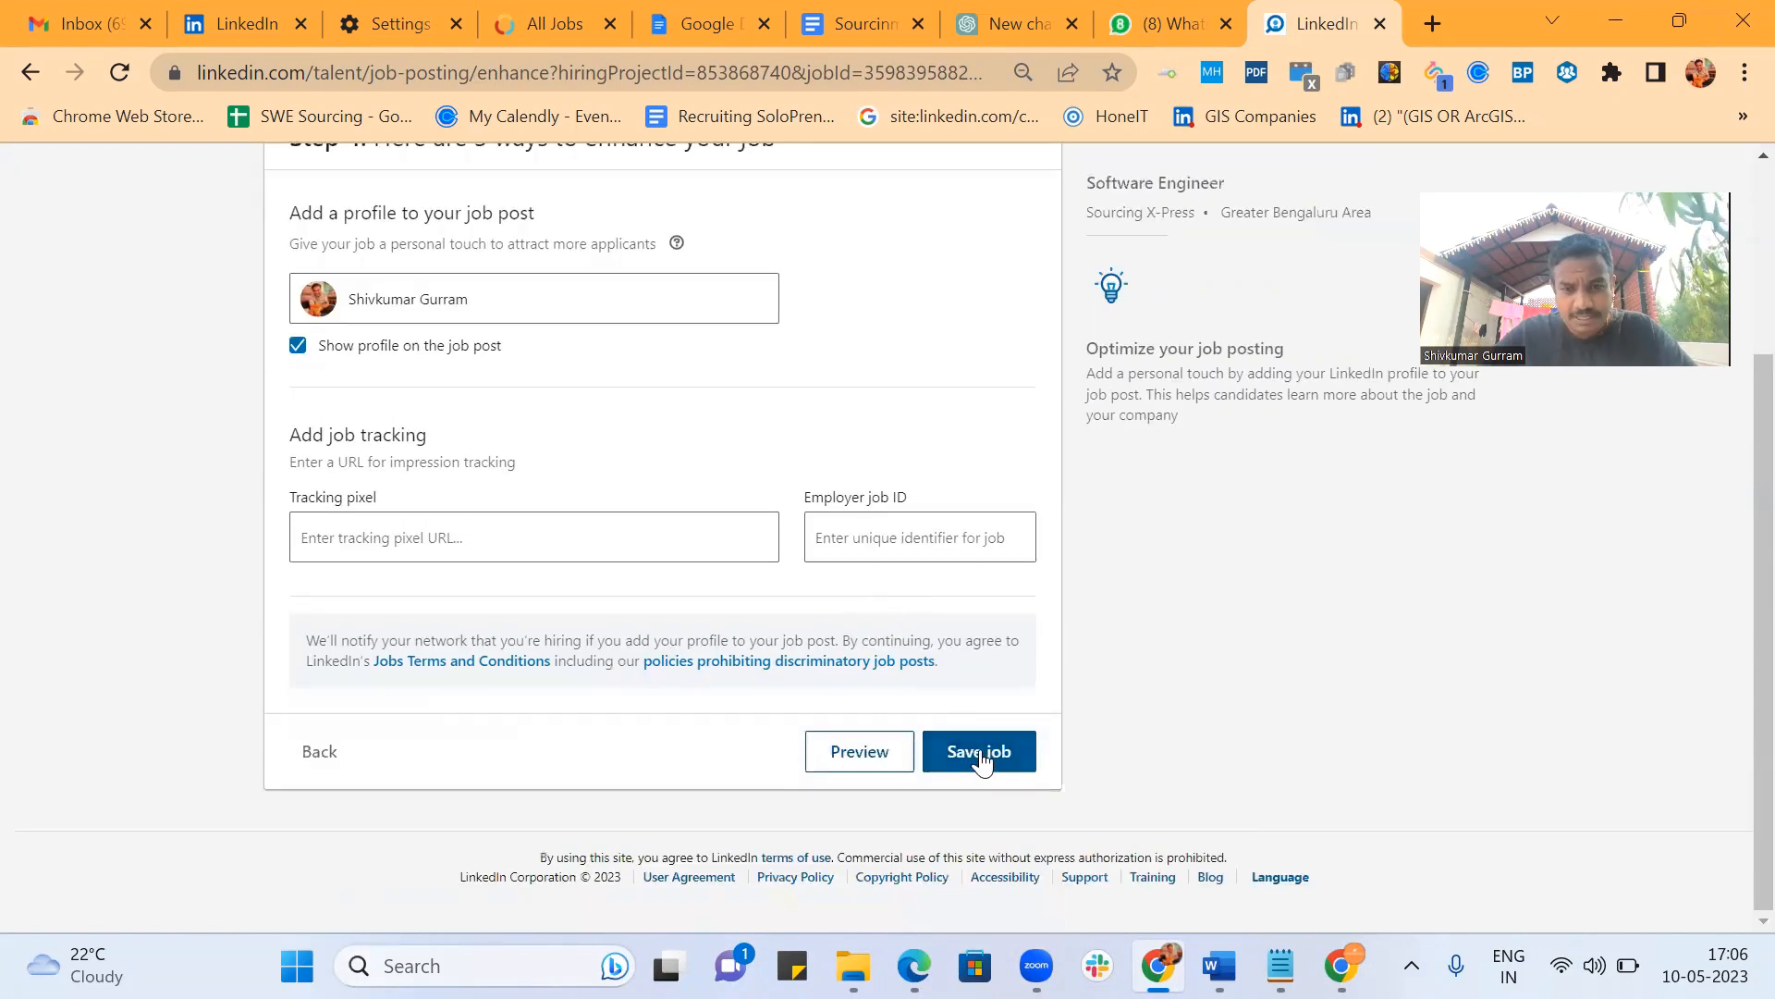
{"action": "left_click", "coordinate": [981, 754]}
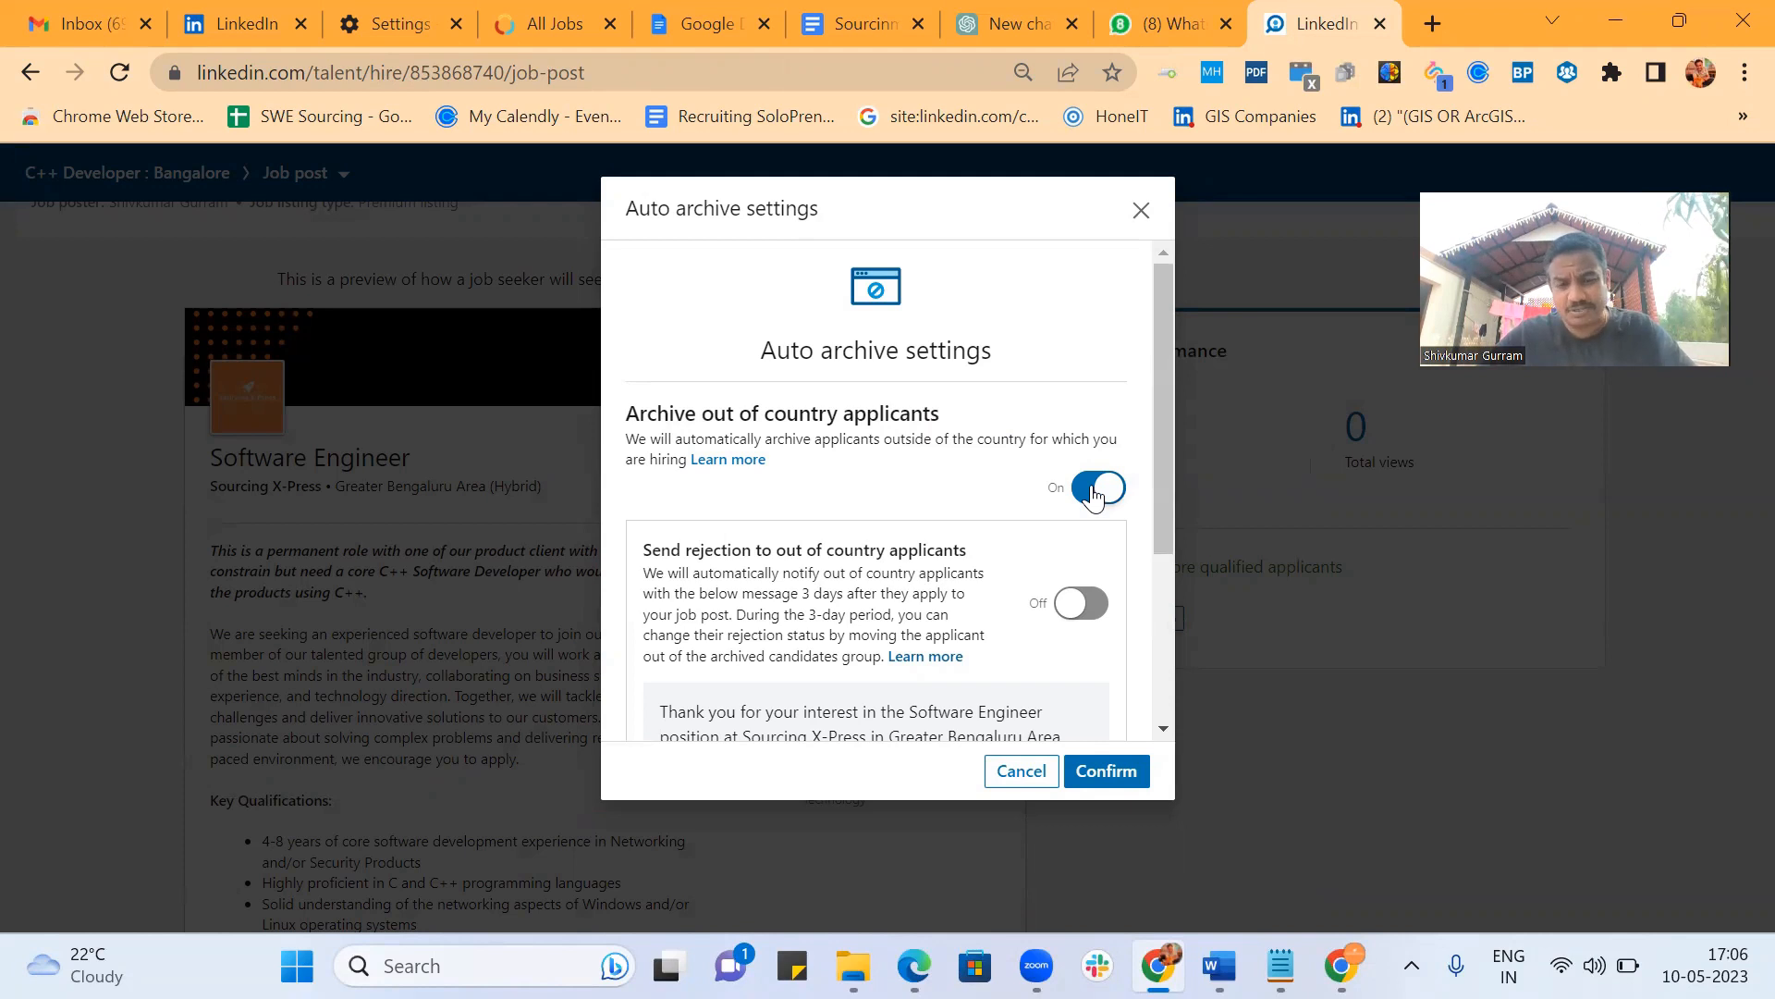
Turn off automatic archiving of out of country applicants and confirm the auto archive settings.
{"action": "left_click", "coordinate": [1096, 489]}
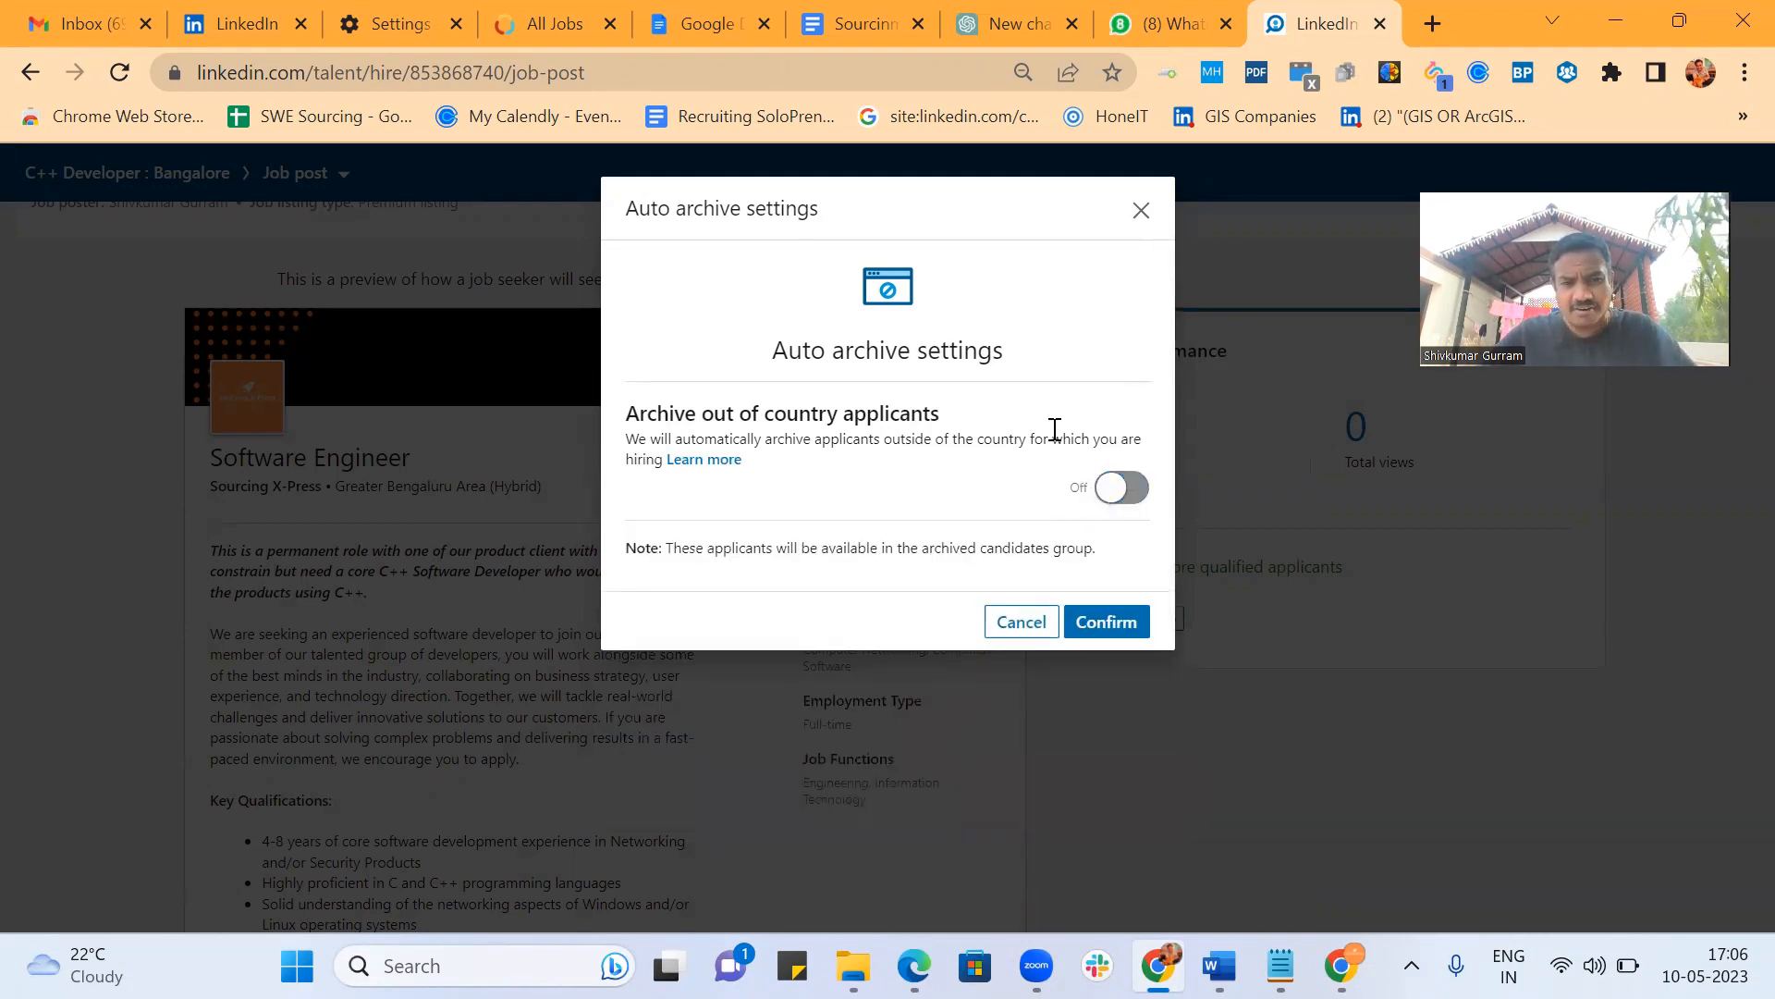
{"action": "left_click", "coordinate": [1105, 625]}
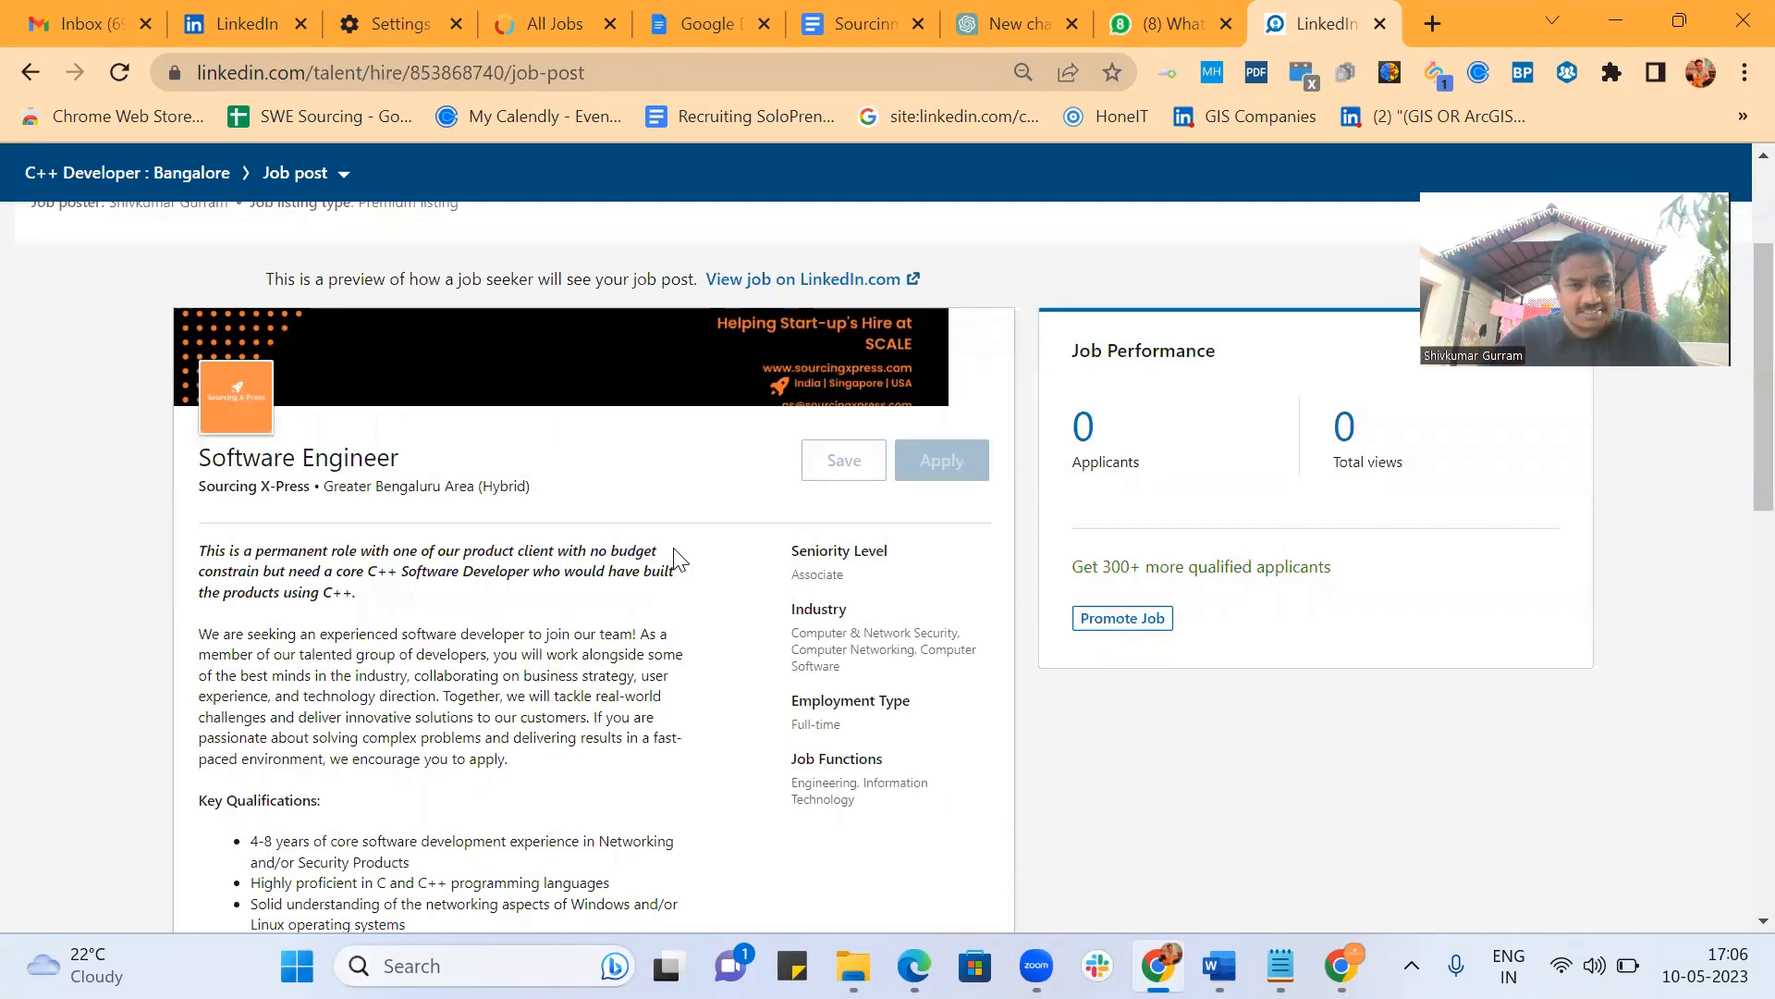
Examine the Software Engineer job preview and open the public listing on LinkedIn.com to read its full description.
{"action": "scroll", "coordinate": [673, 555], "scroll_direction": "down", "scroll_amount": 9}
{"action": "scroll", "coordinate": [673, 555], "scroll_direction": "up", "scroll_amount": 12}
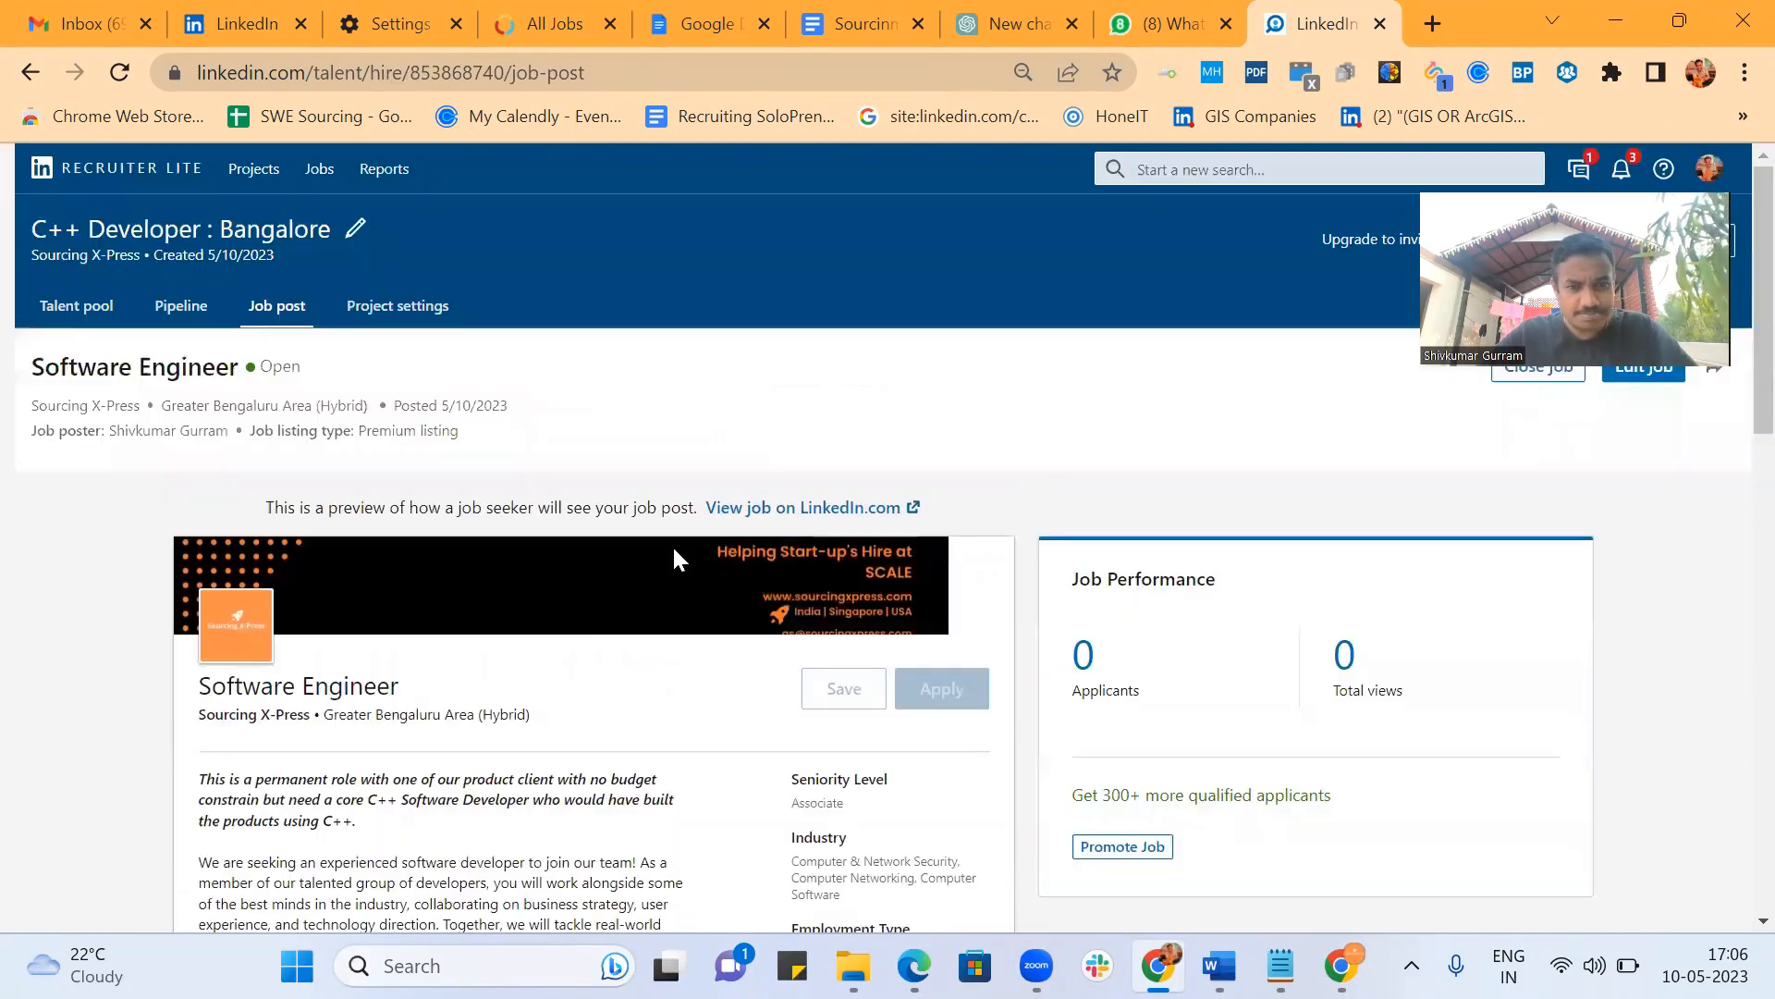
{"action": "left_click", "coordinate": [797, 507]}
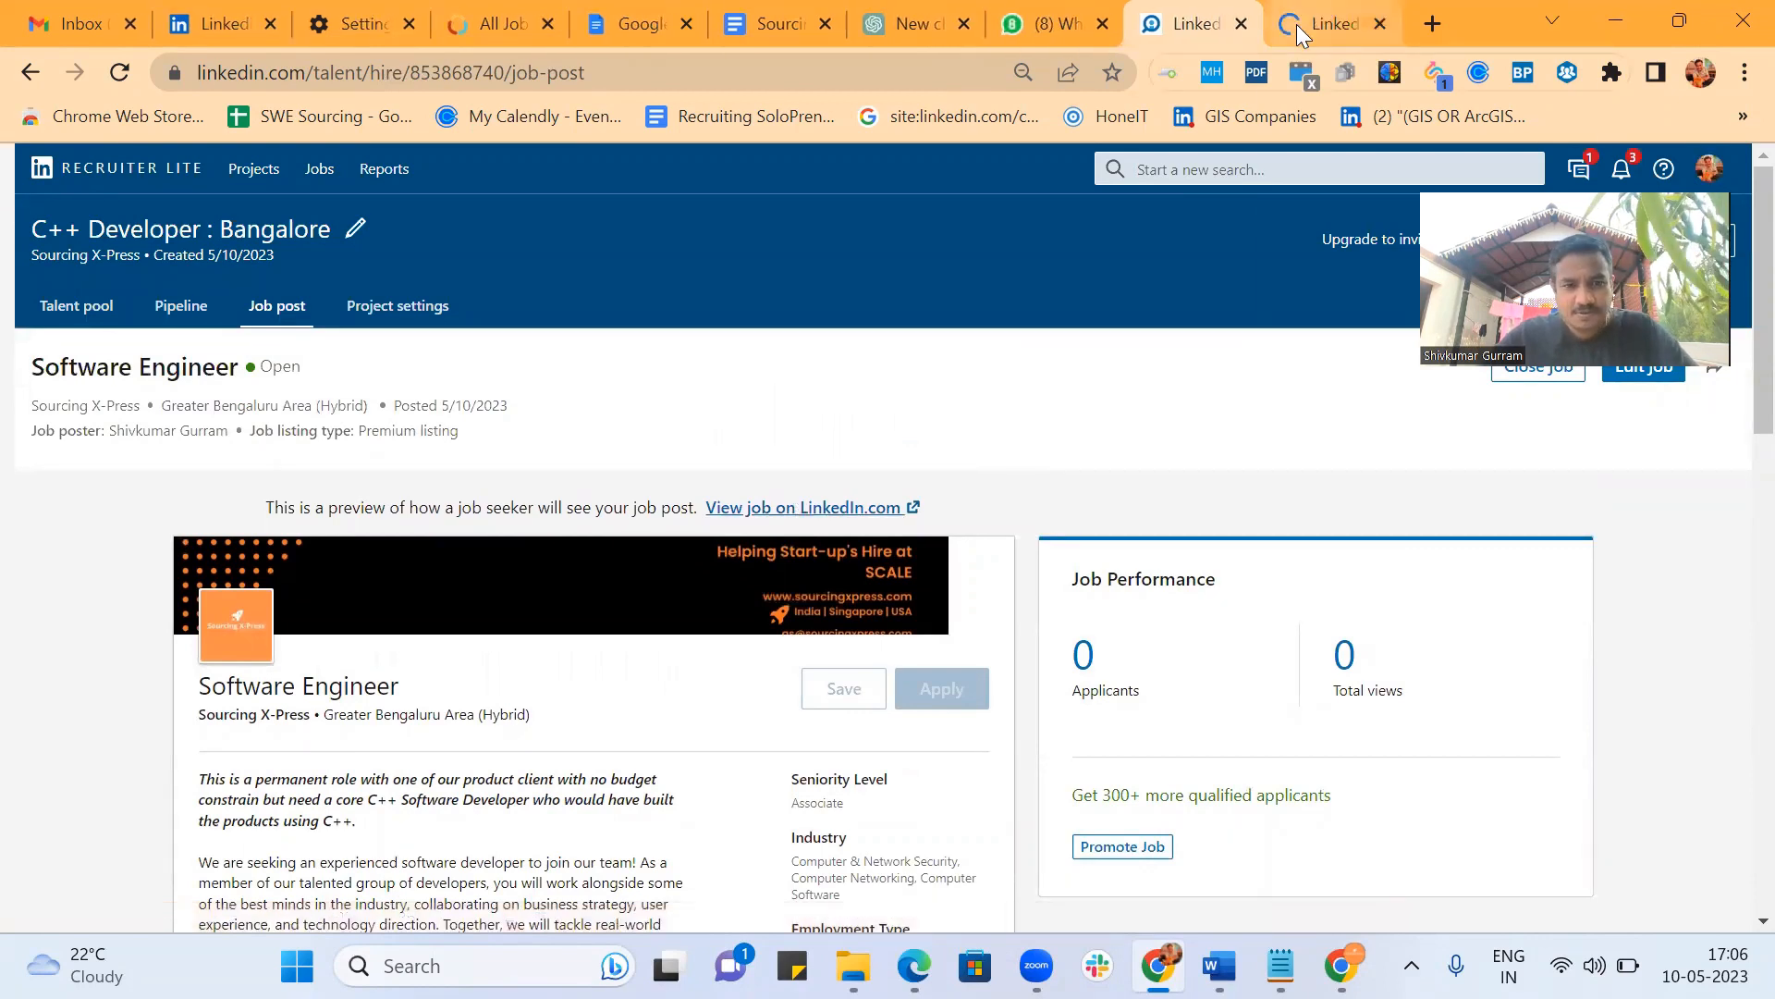
{"action": "left_click", "coordinate": [1335, 24]}
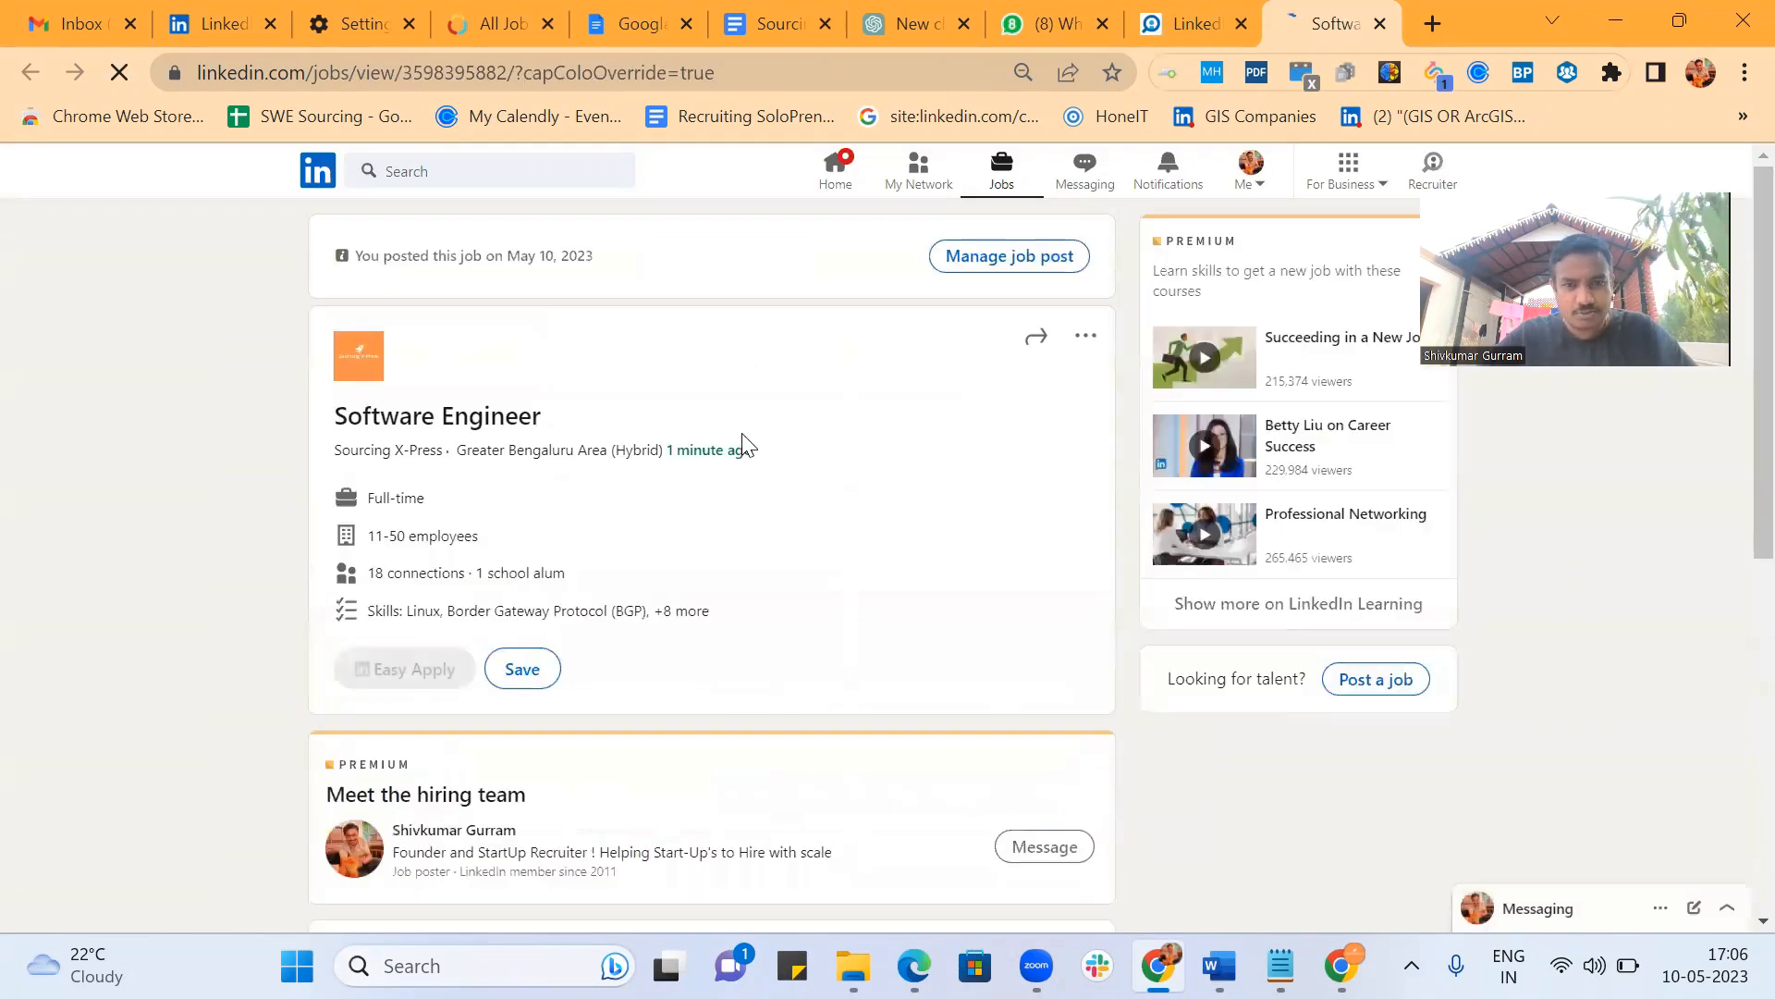
{"action": "scroll", "coordinate": [741, 433], "scroll_direction": "down", "scroll_amount": 5}
{"action": "left_click", "coordinate": [749, 632]}
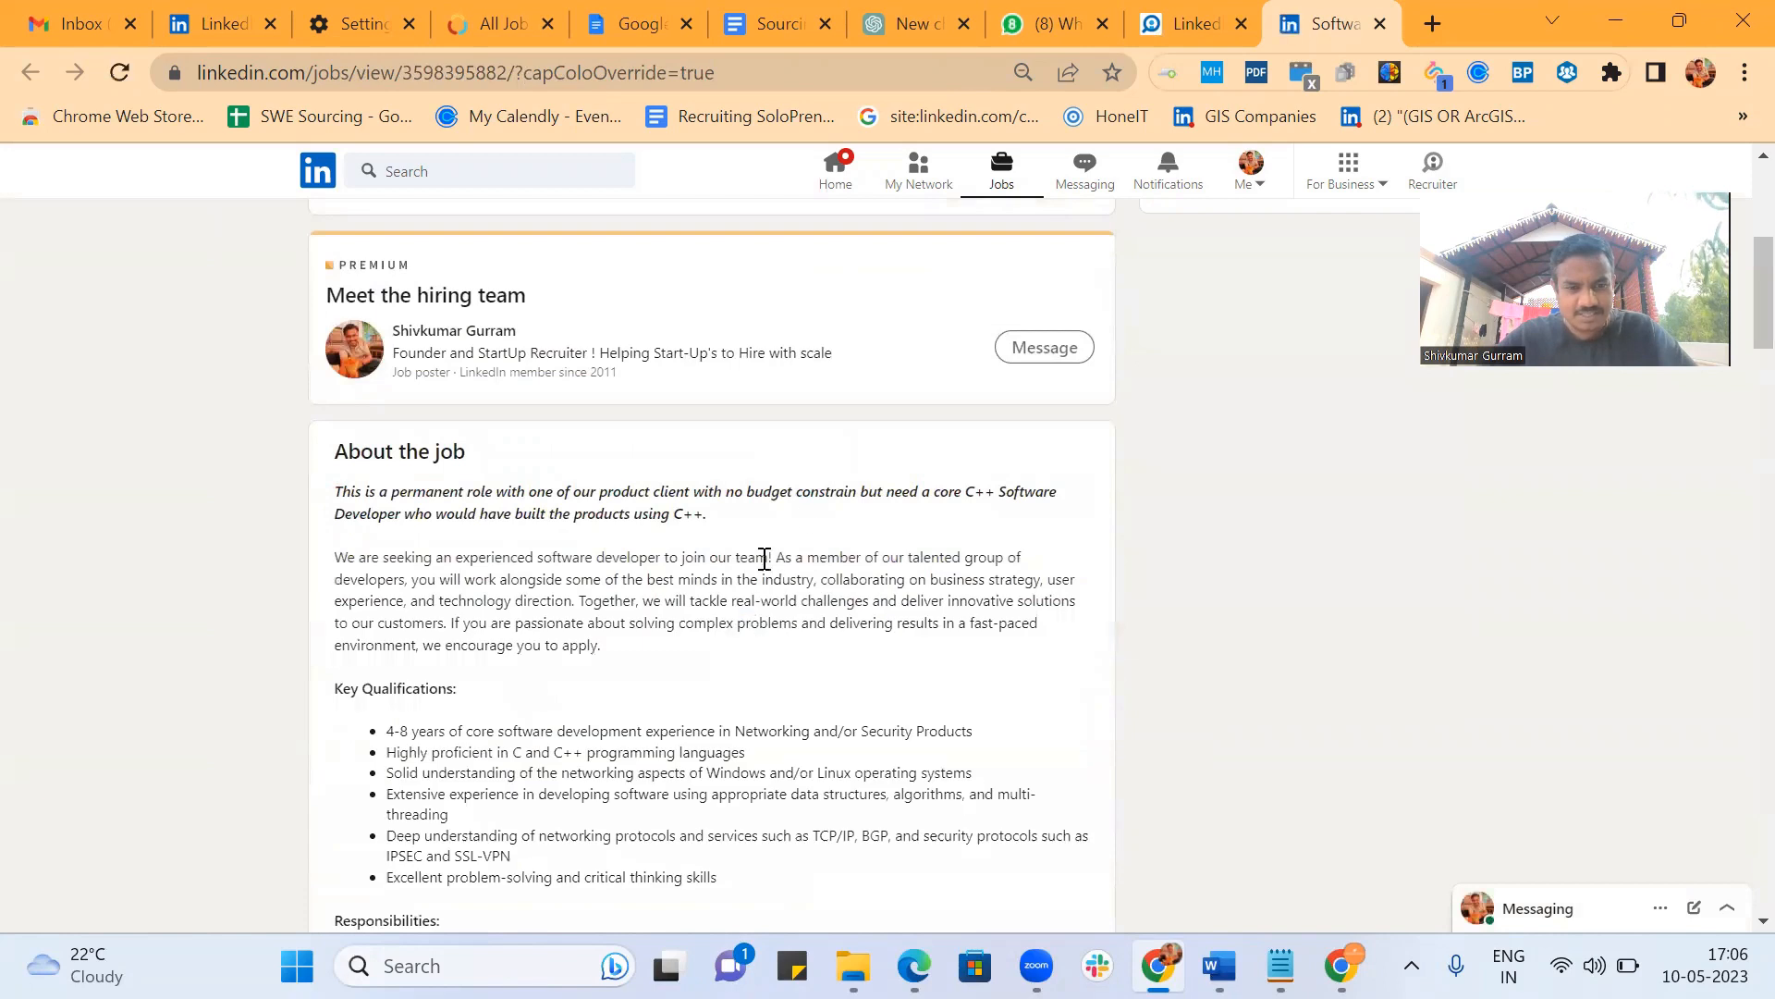
{"action": "scroll", "coordinate": [776, 537], "scroll_direction": "down", "scroll_amount": 10}
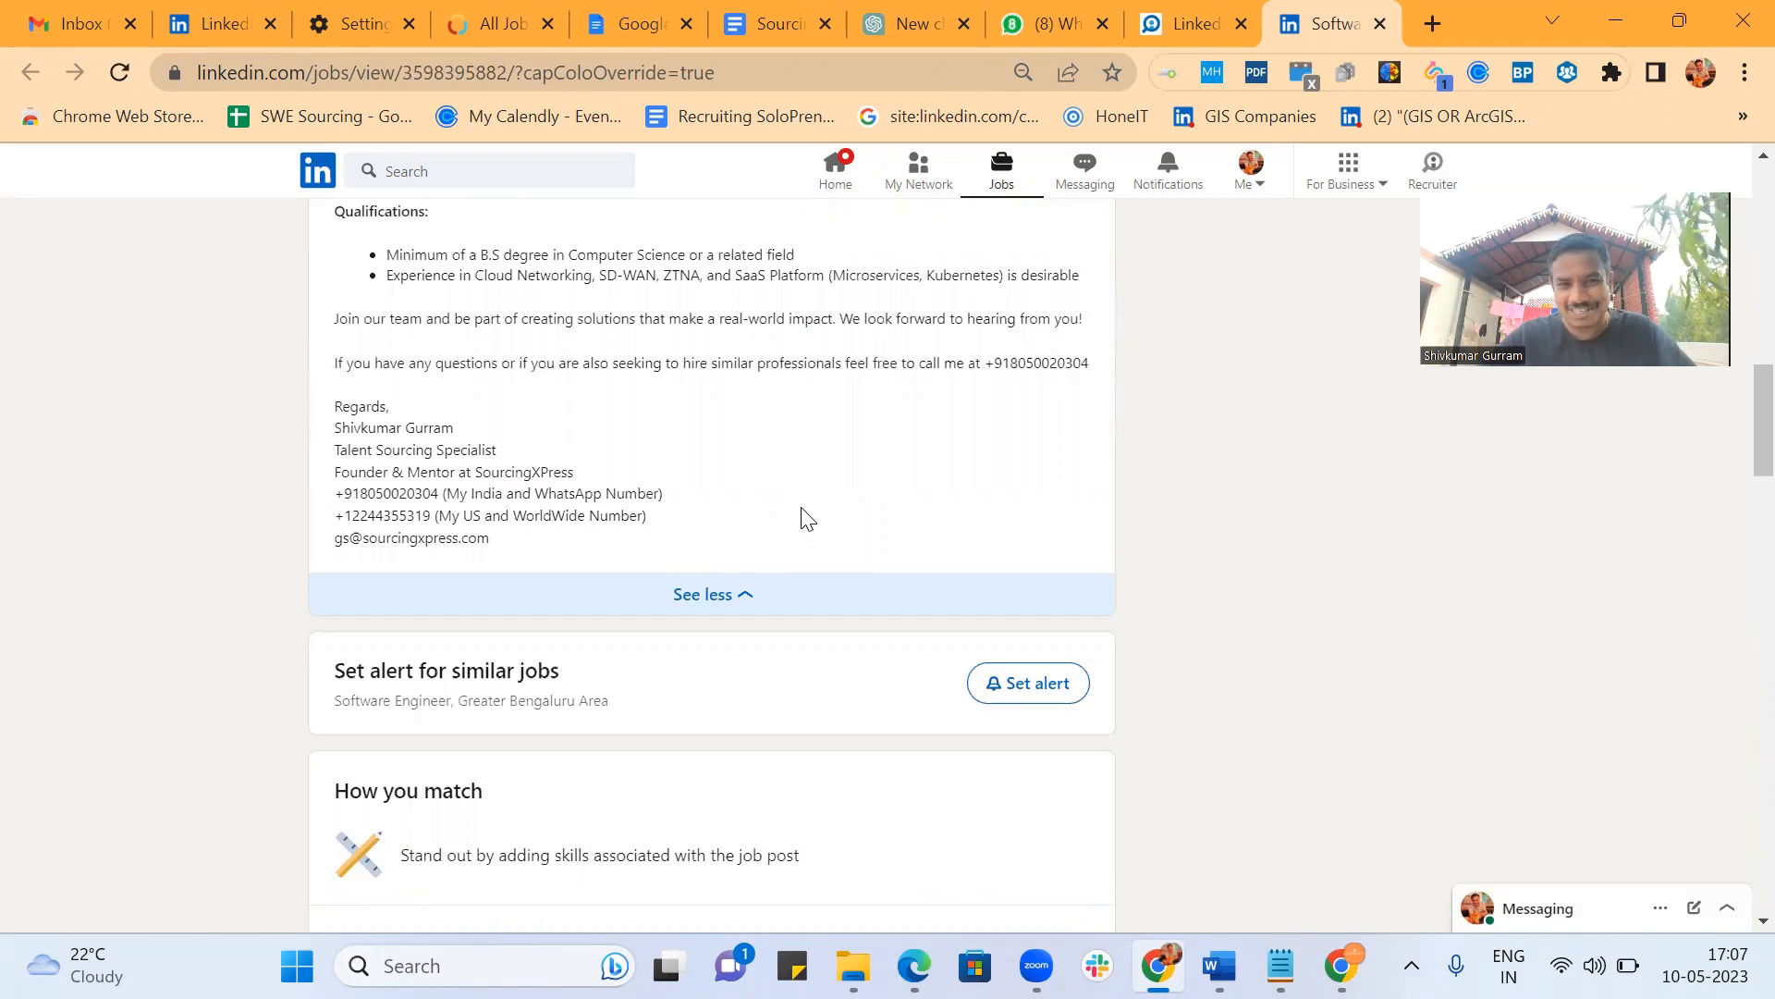
{"action": "scroll", "coordinate": [801, 519], "scroll_direction": "up", "scroll_amount": 15}
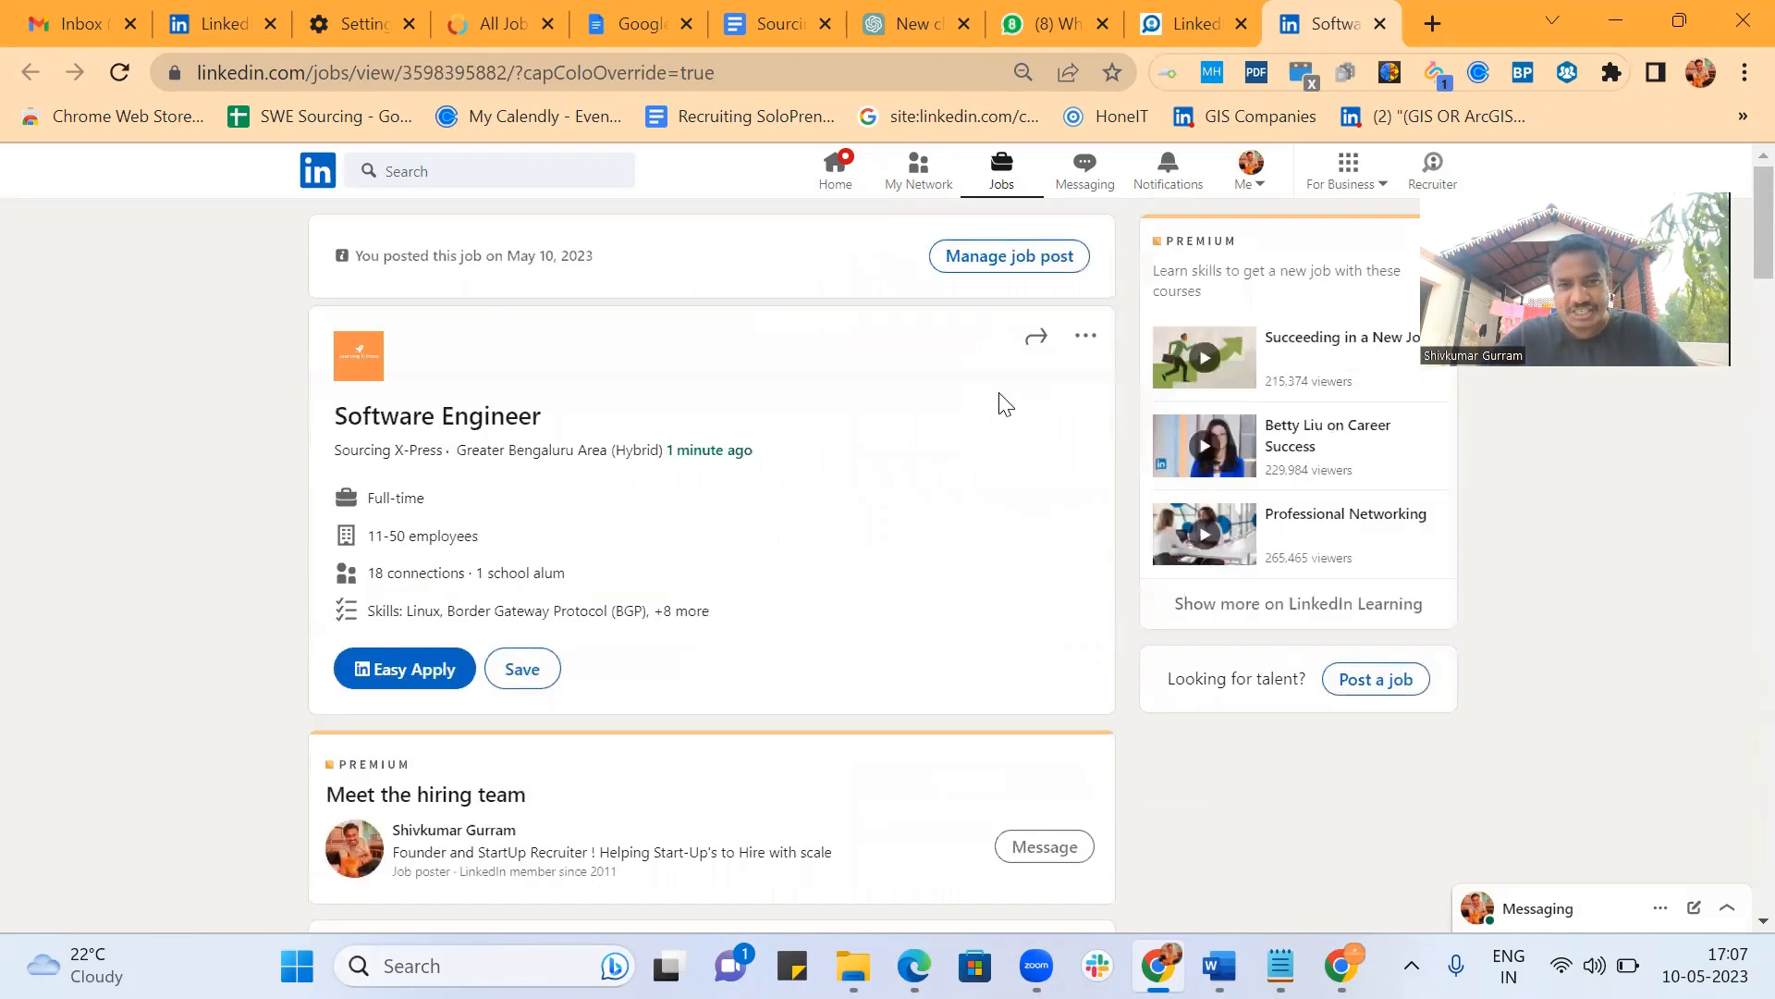
Return to the recruiter pages, open the promoted C++ Developer job from the jobs list, and examine its performance and budget.
{"action": "left_click", "coordinate": [1187, 15]}
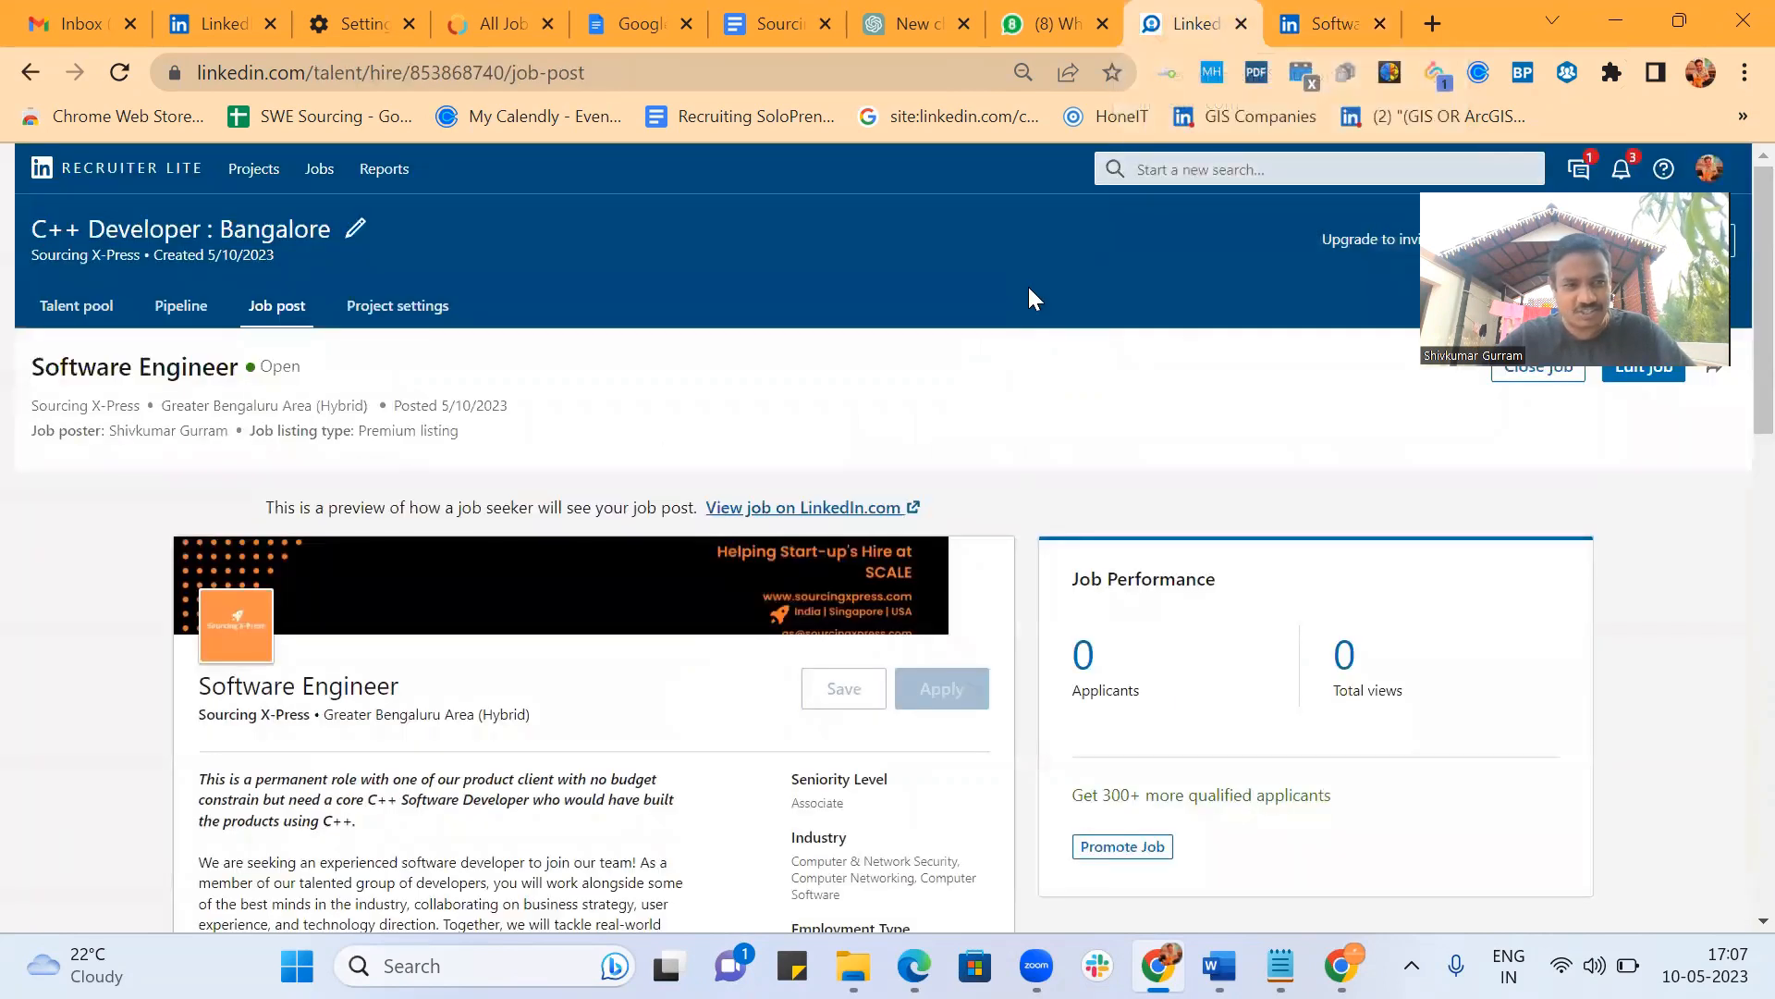
{"action": "left_click", "coordinate": [294, 309]}
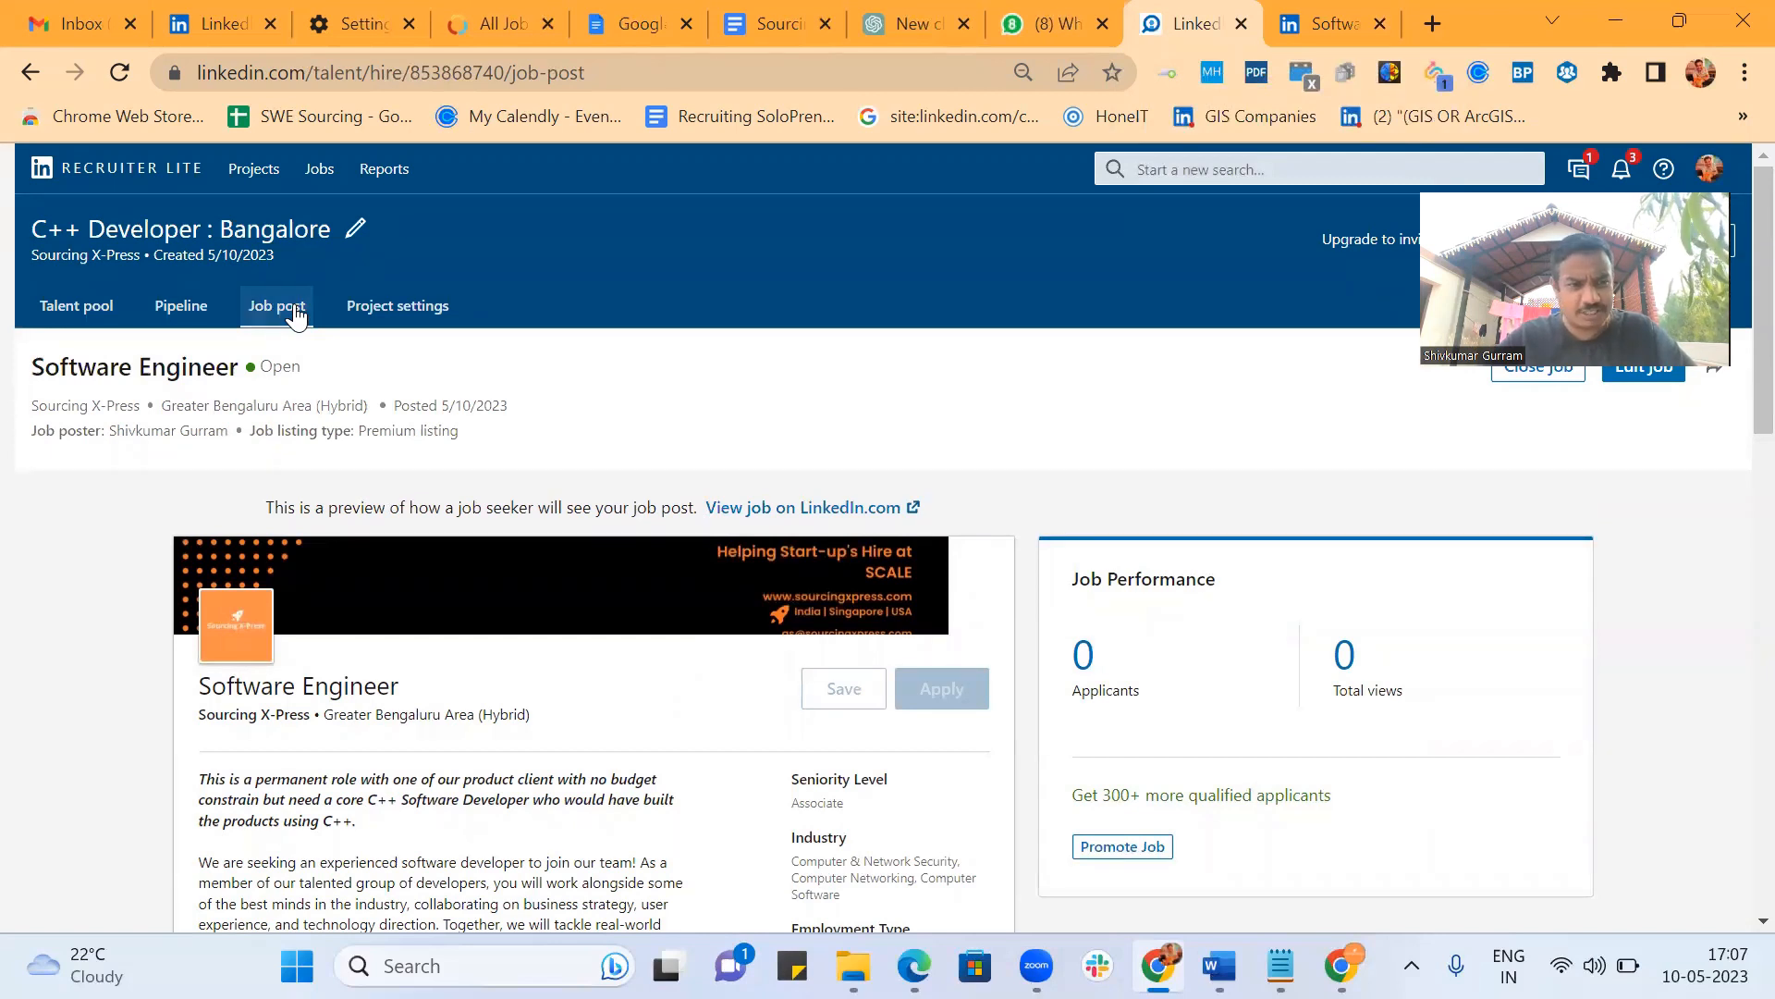
{"action": "left_click", "coordinate": [323, 175]}
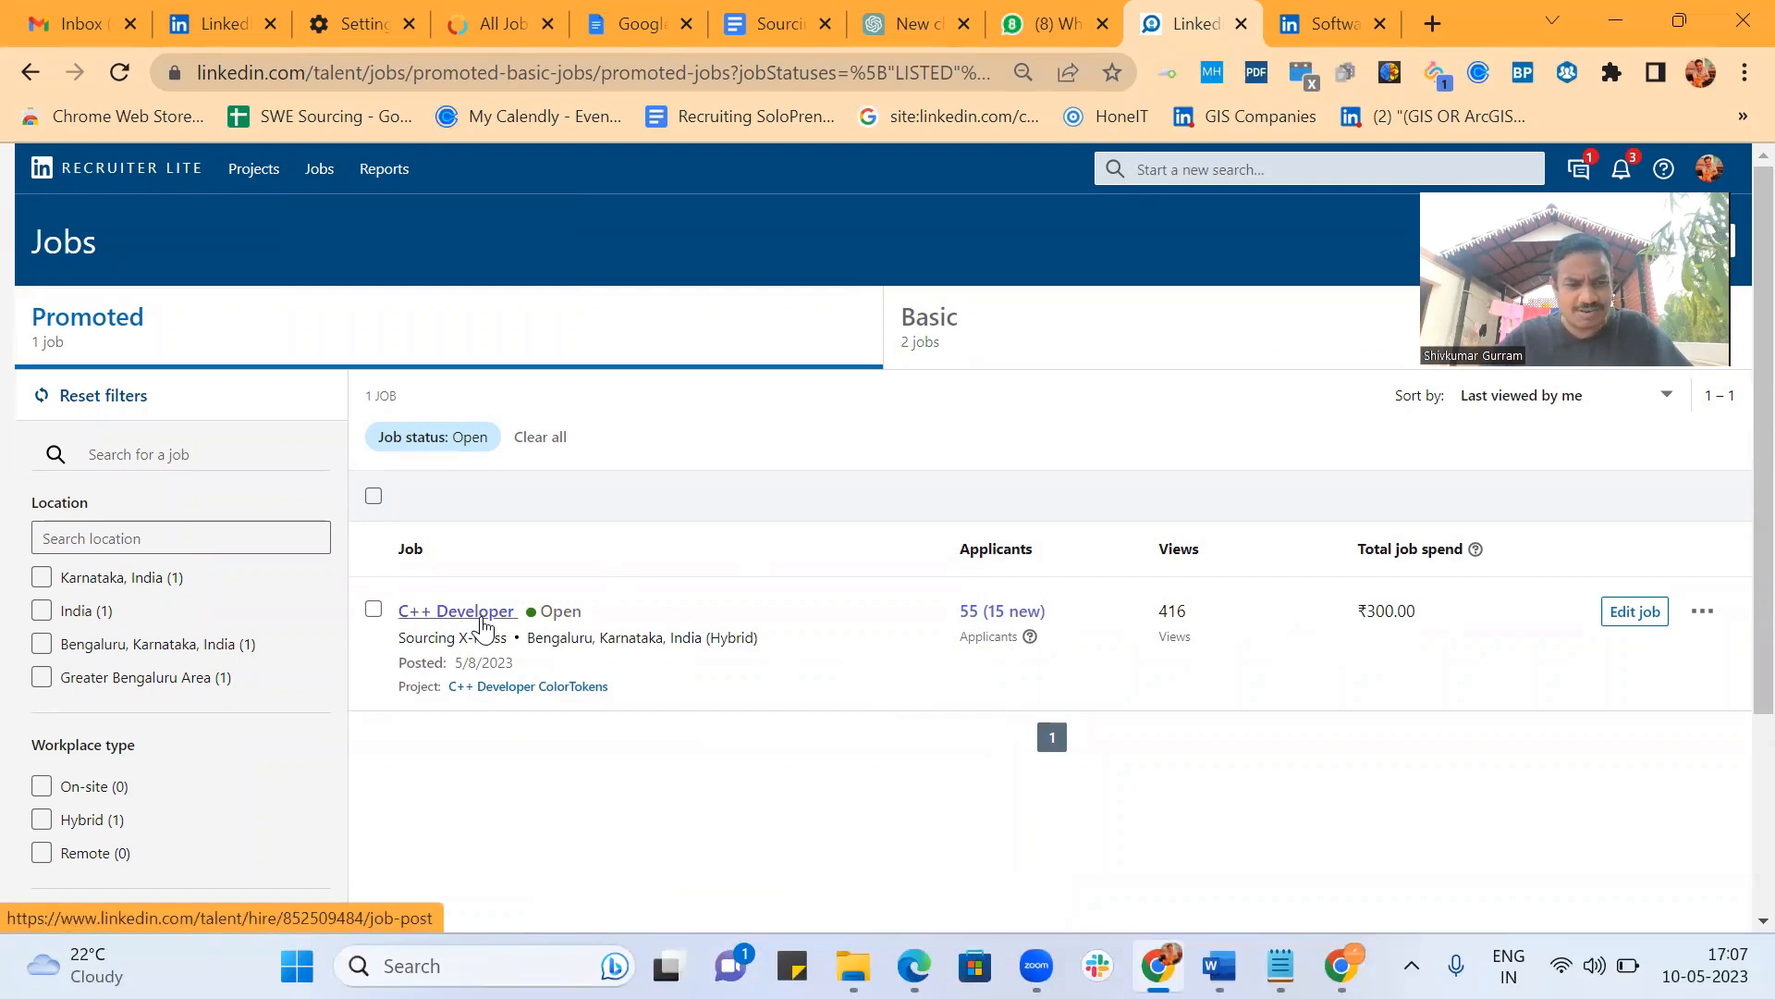
{"action": "left_click", "coordinate": [480, 623]}
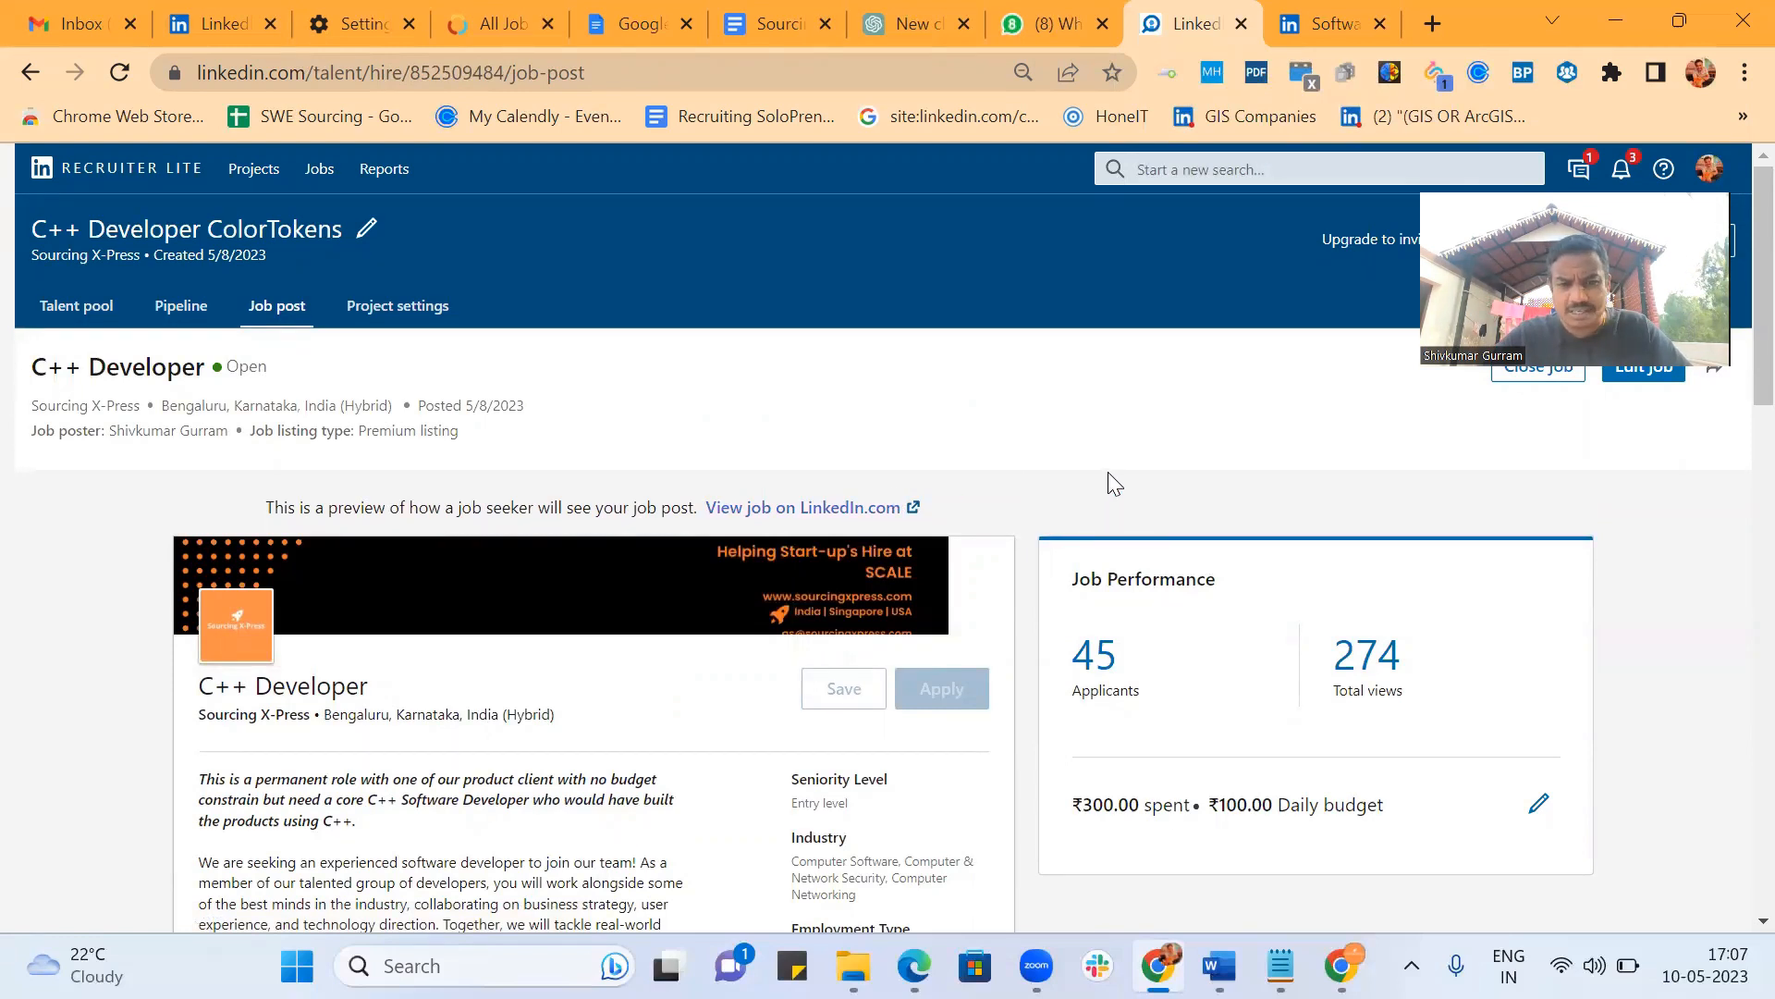
{"action": "scroll", "coordinate": [1108, 475], "scroll_direction": "down", "scroll_amount": 5}
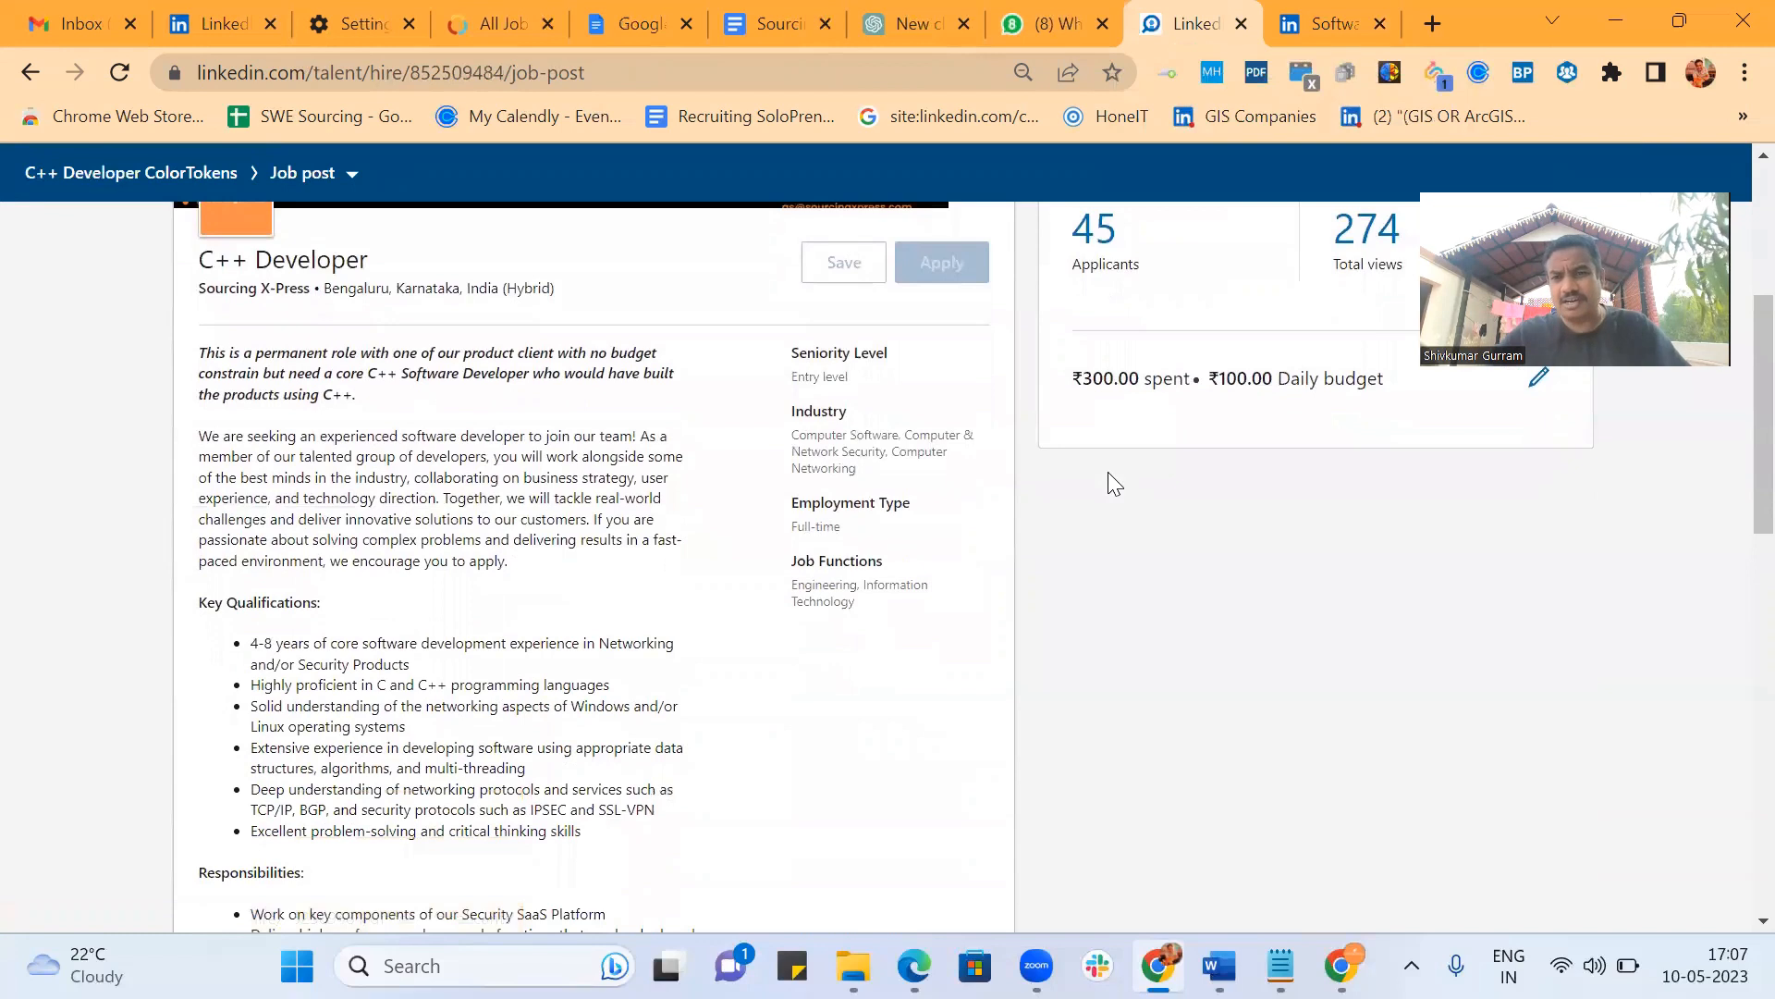
{"action": "scroll", "coordinate": [1108, 471], "scroll_direction": "up", "scroll_amount": 2}
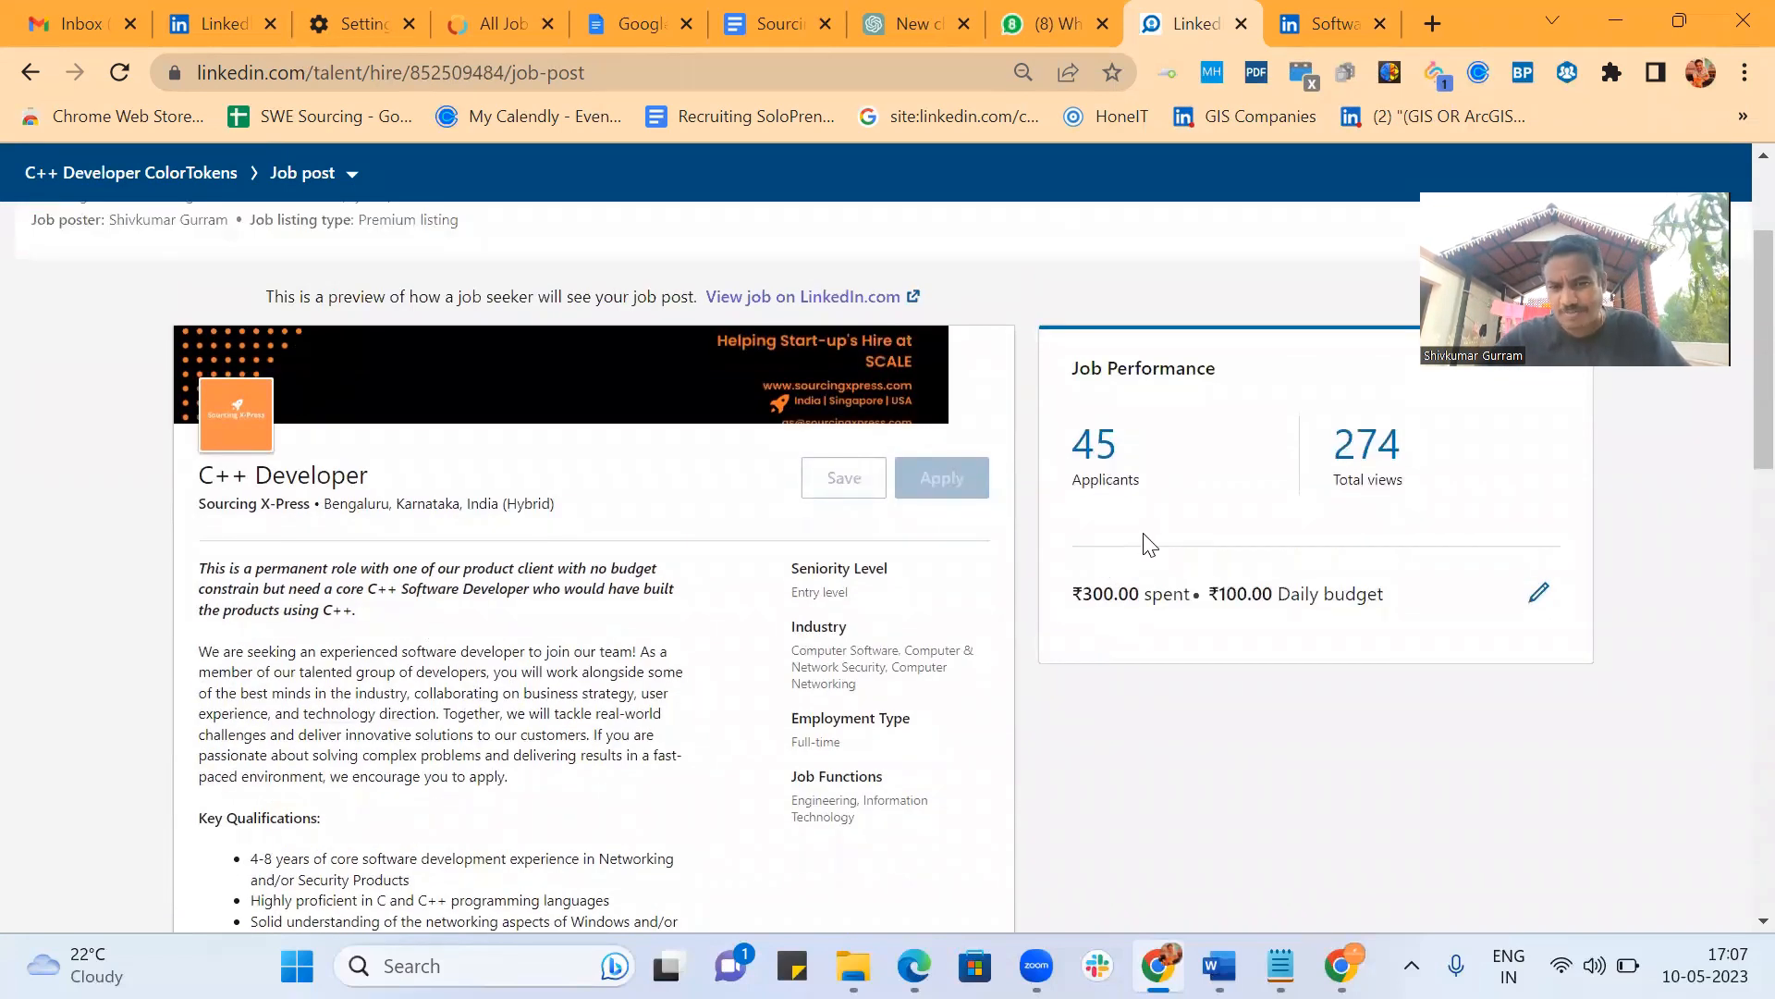
{"action": "scroll", "coordinate": [1166, 532], "scroll_direction": "up", "scroll_amount": 2}
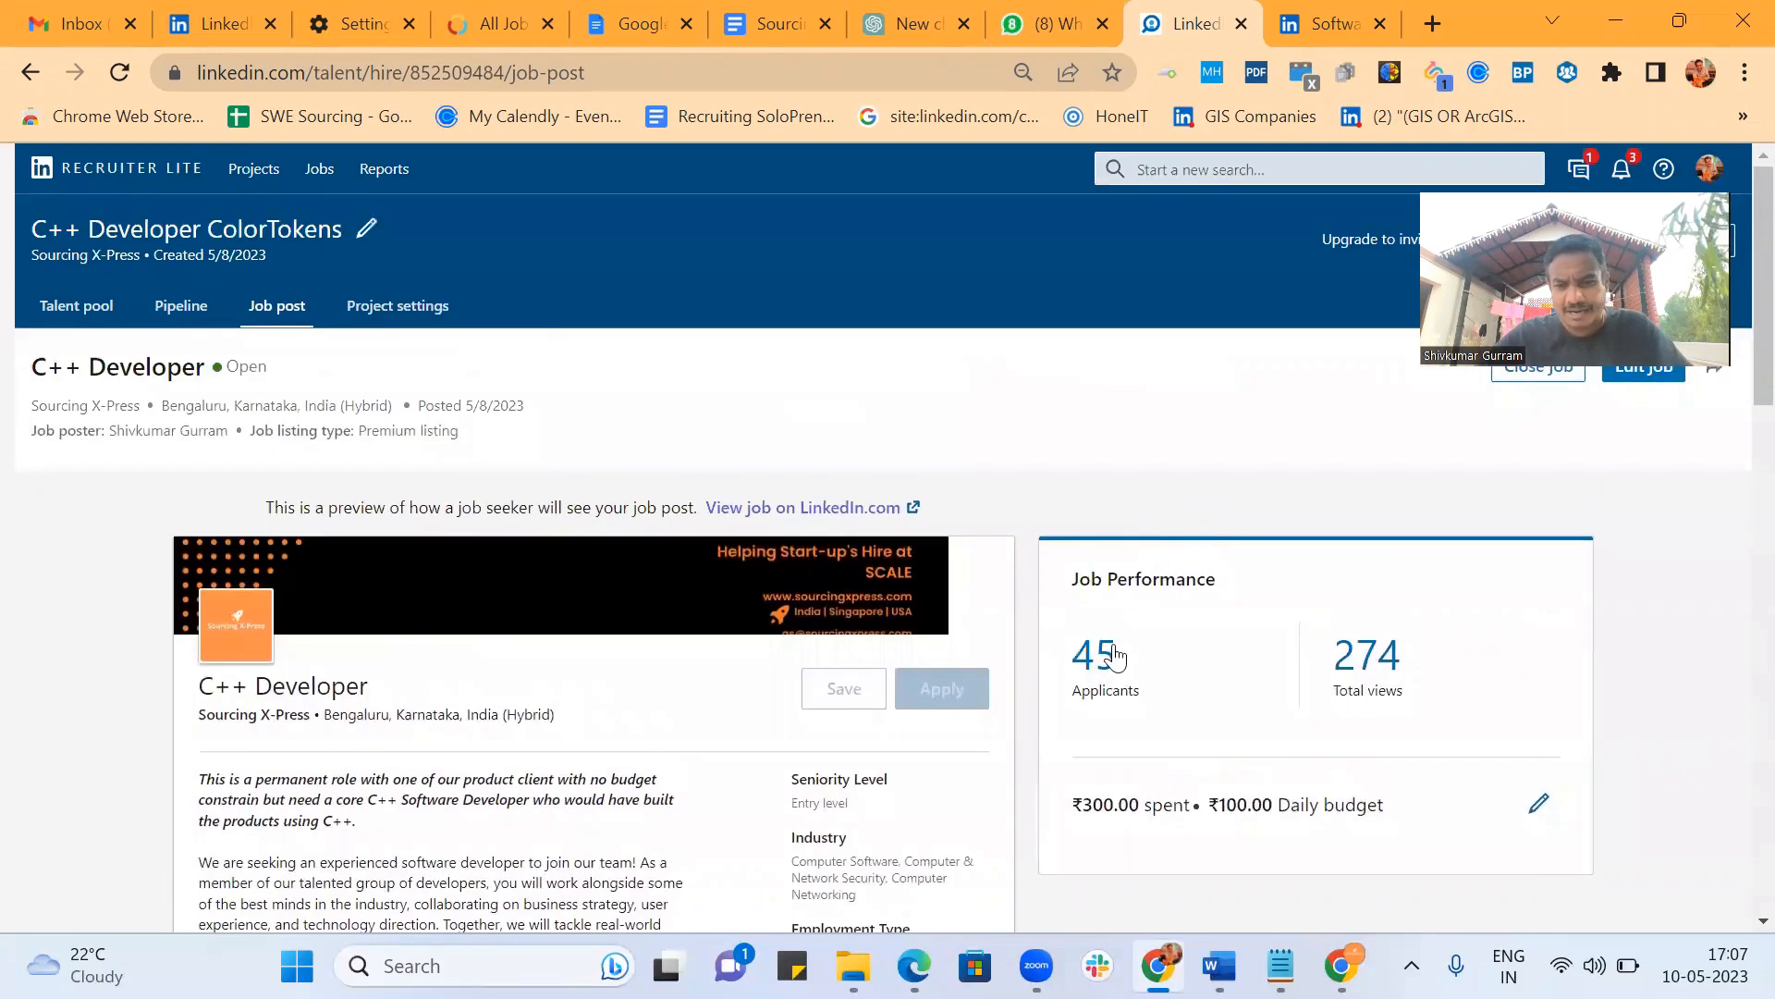